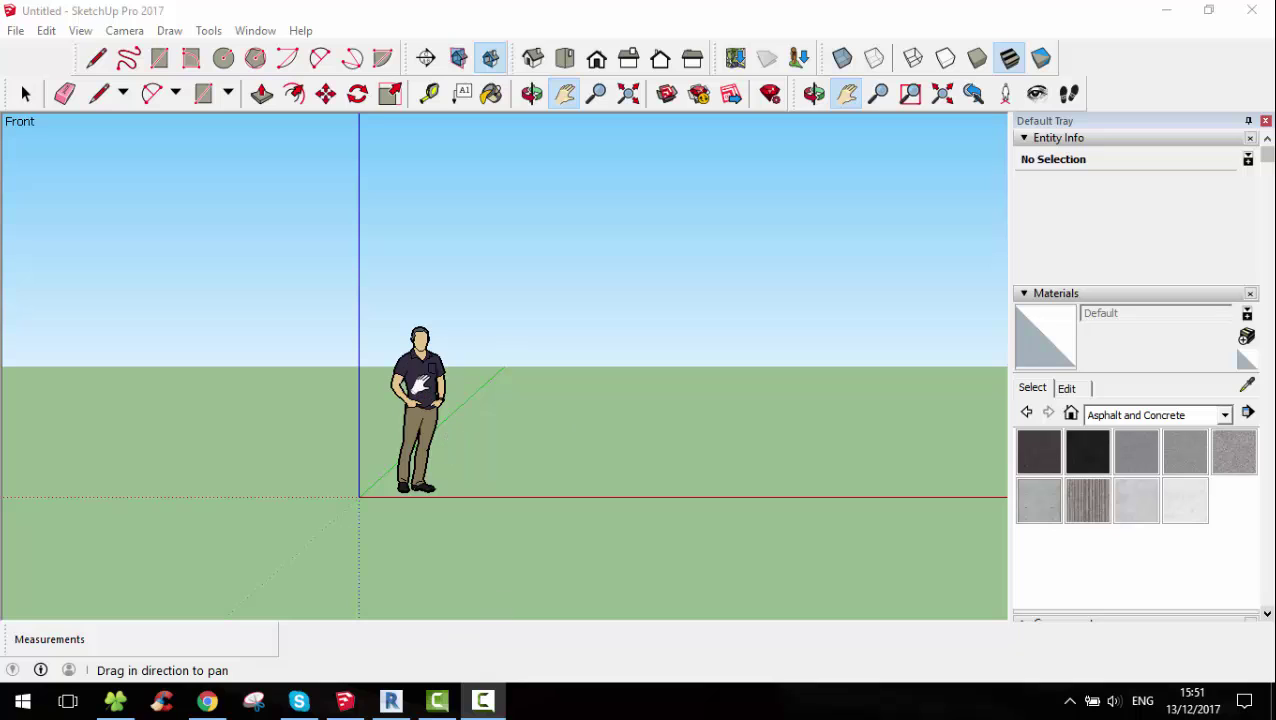
# Delete the person scale figure from the model
pyautogui.click(420, 386)
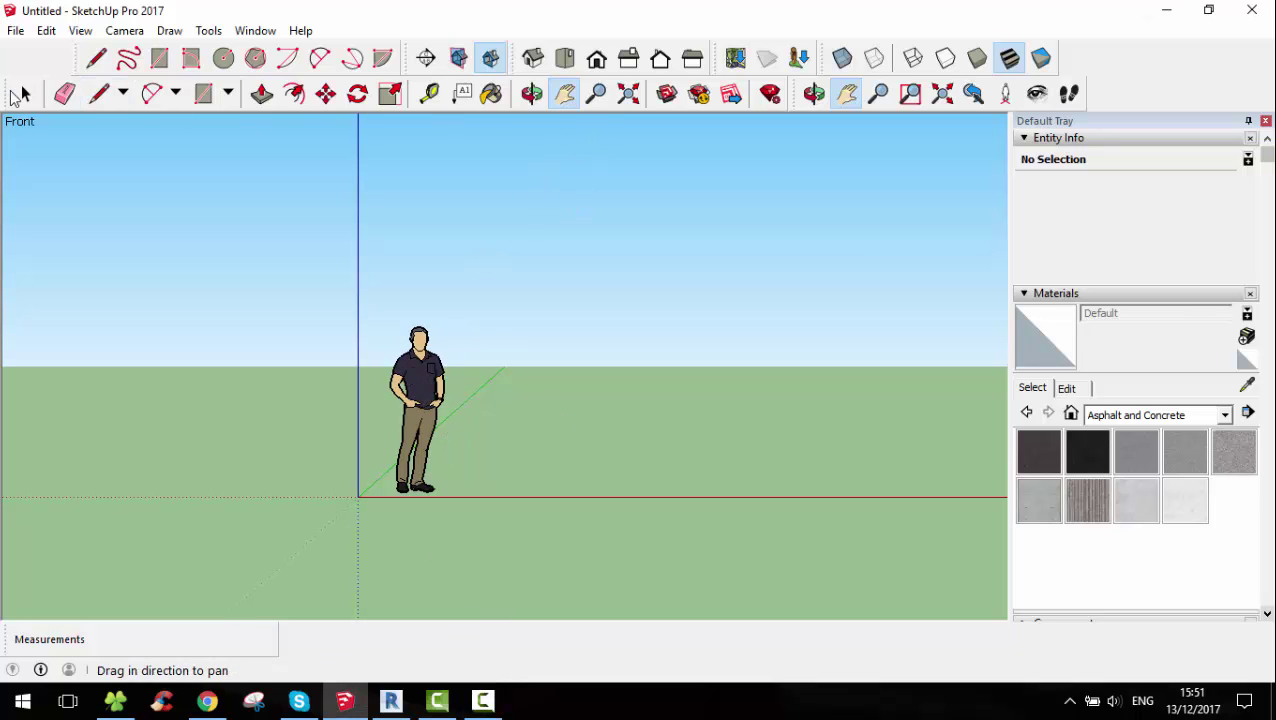
pyautogui.click(25, 93)
pyautogui.click(432, 440)
pyautogui.press('Delete')
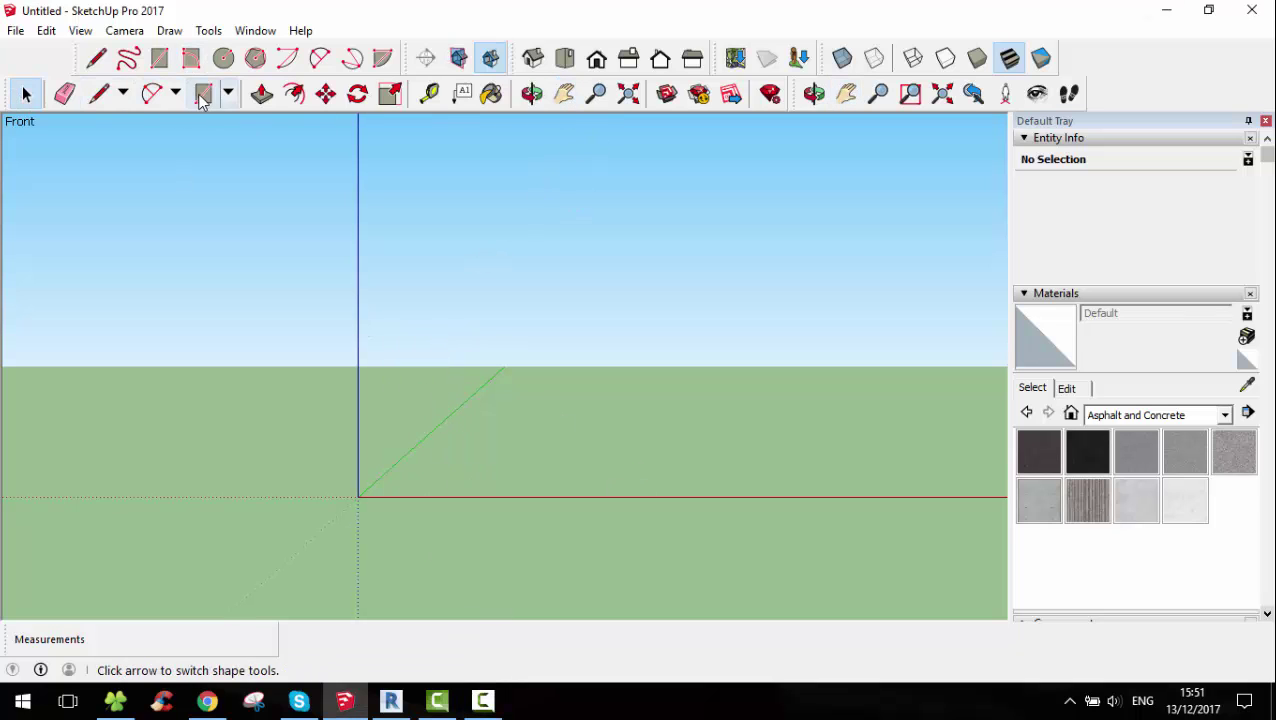
# Draw a 20 × 5 rectangle on the ground axis in Front view
pyautogui.click(203, 93)
pyautogui.click(458, 495)
pyautogui.write('20,5')
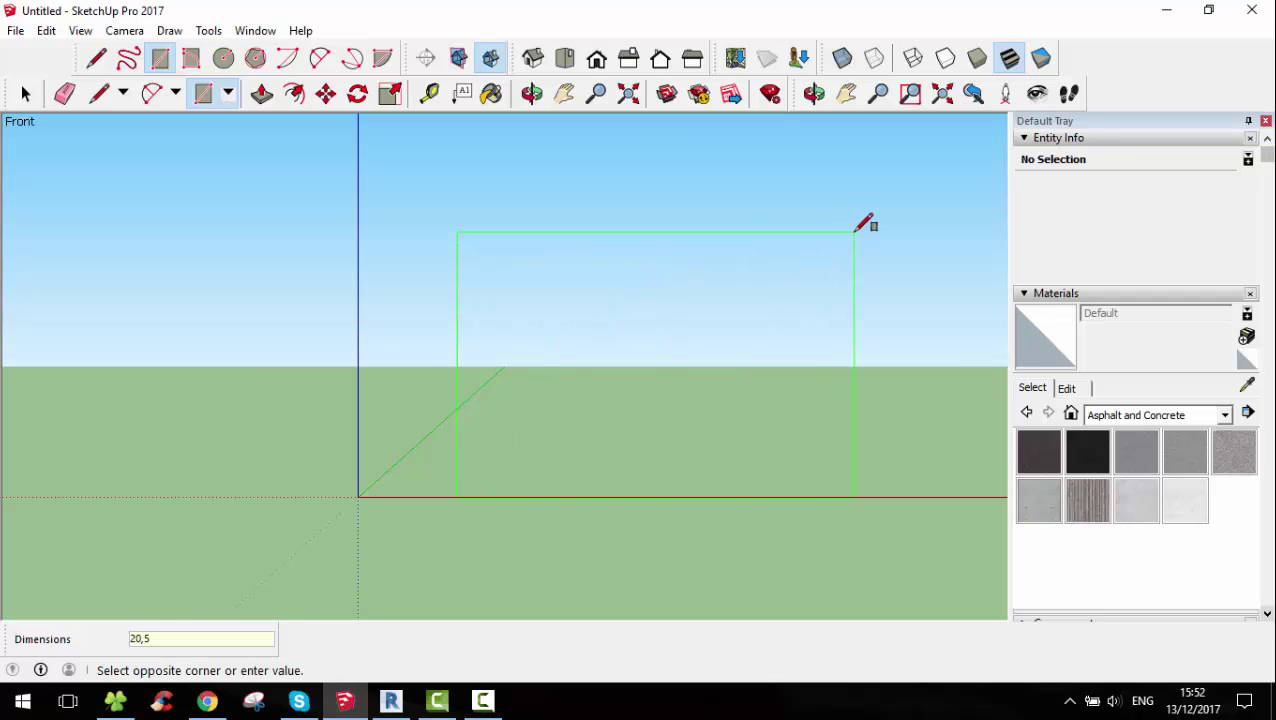
pyautogui.press('Return')
pyautogui.scroll(-3, 698, 478)
pyautogui.scroll(-2, 698, 478)
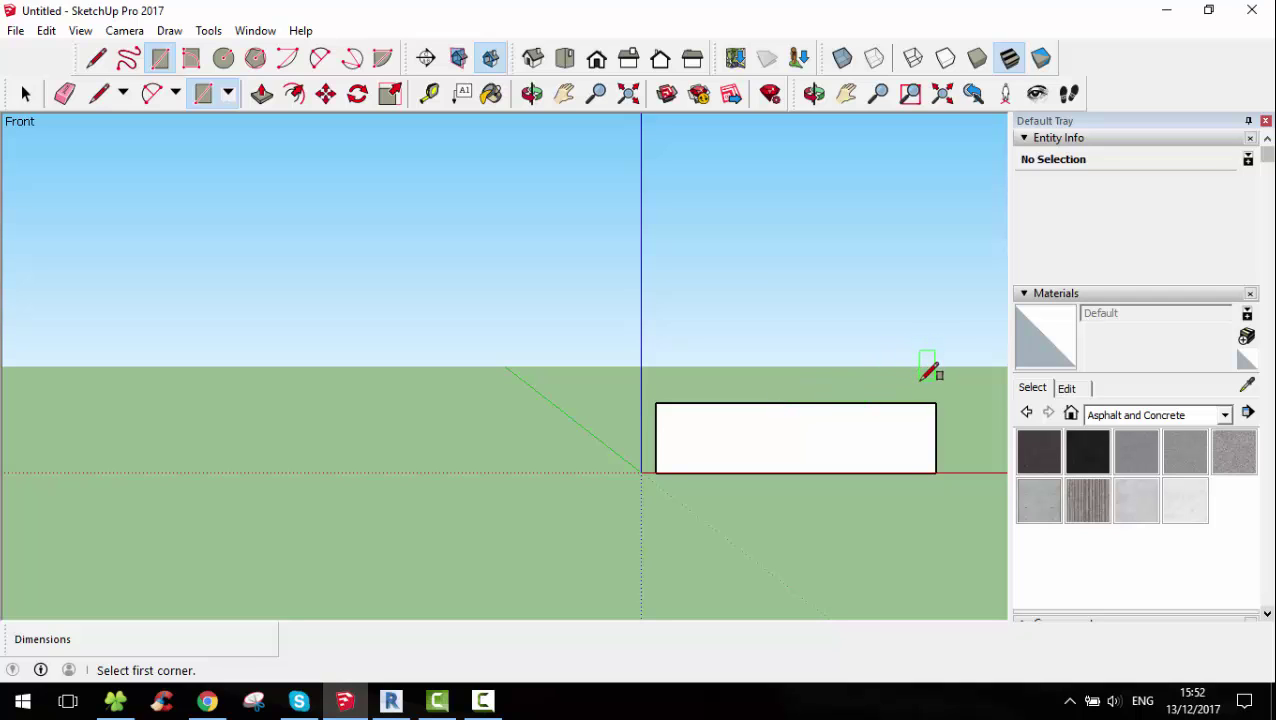
pyautogui.moveTo(930, 372); pyautogui.dragTo(880, 370, button='middle')
# Start lines from the rectangle's bottom corners
pyautogui.click(98, 93)
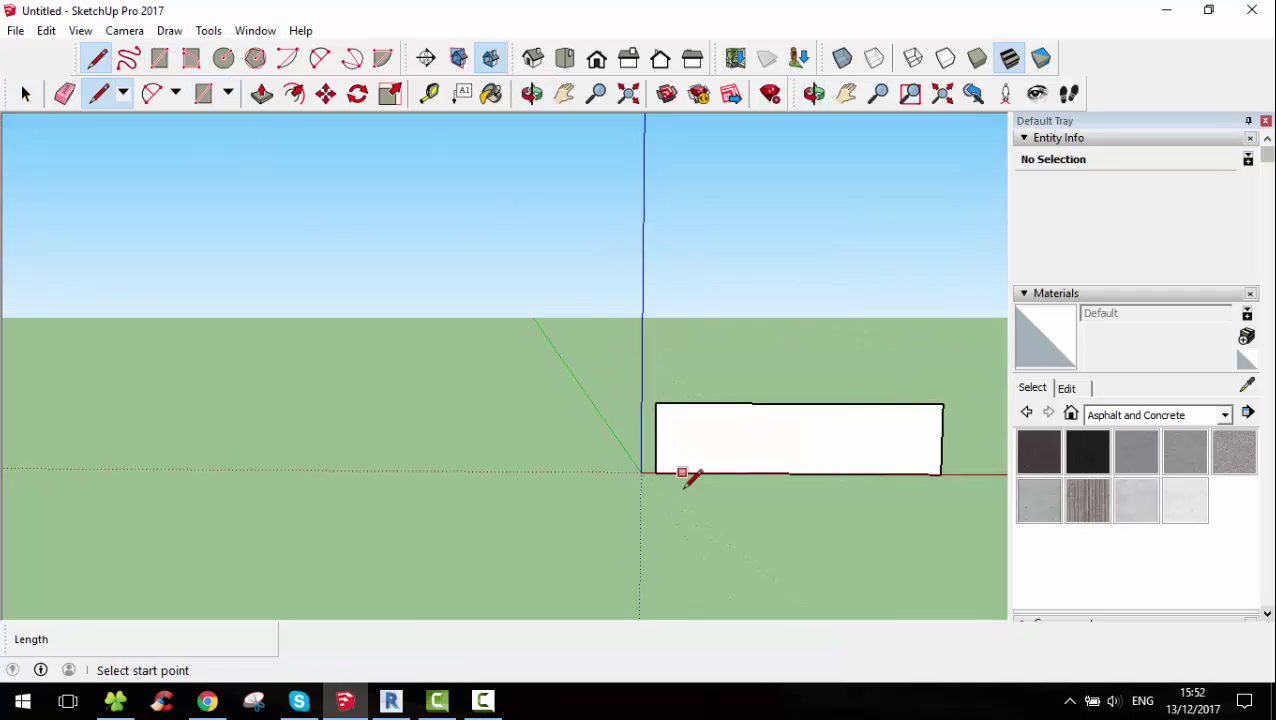
pyautogui.scroll(2, 672, 468)
pyautogui.click(631, 445)
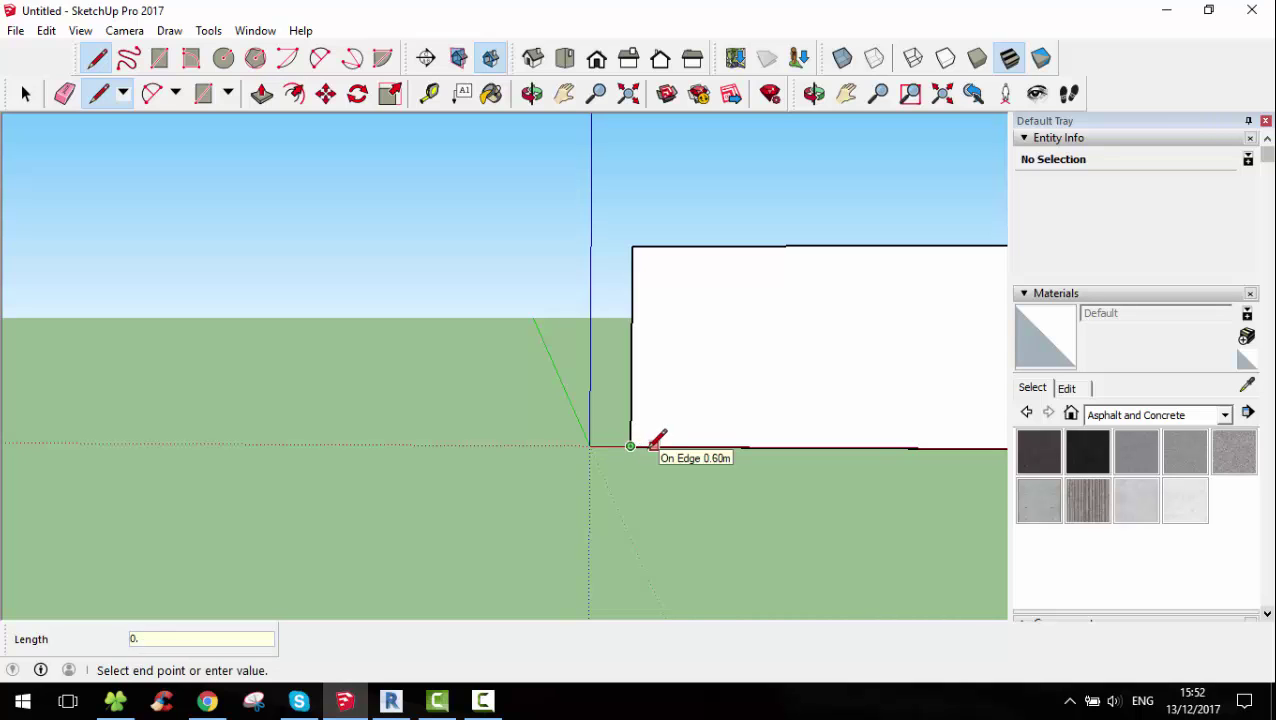
pyautogui.scroll(-2, 735, 484)
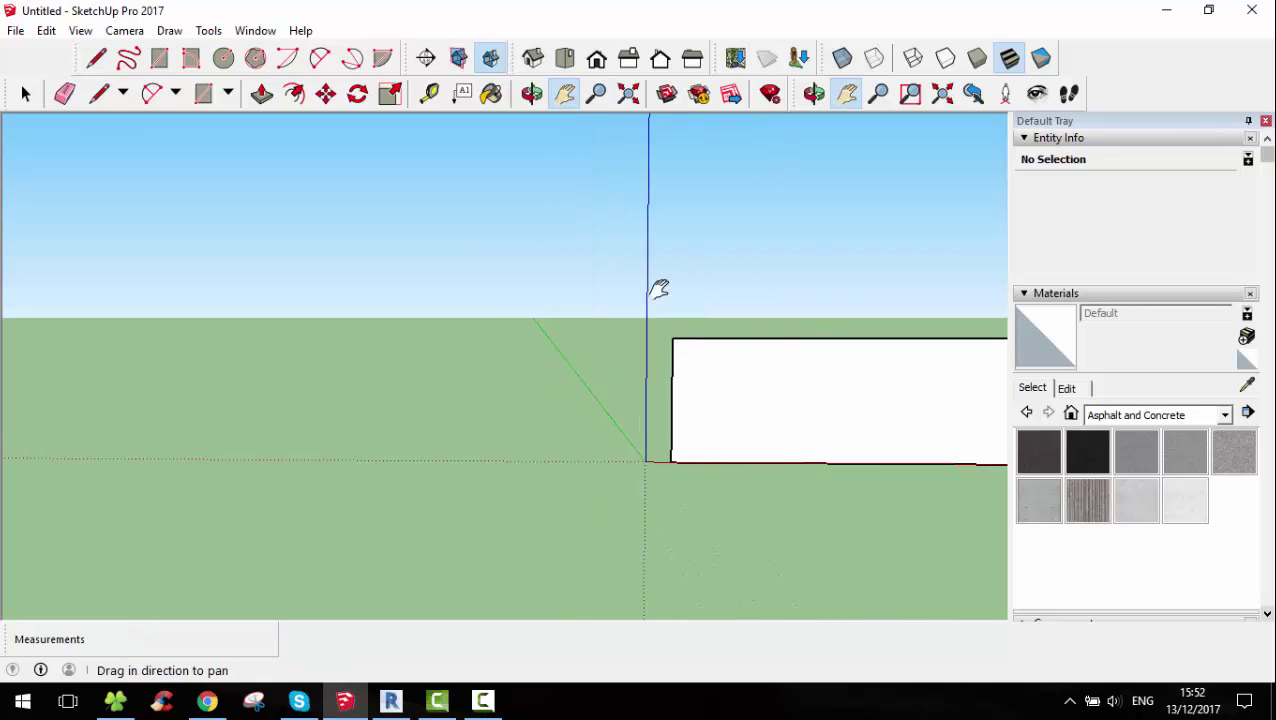
pyautogui.keyDown('shift'); pyautogui.moveTo(661, 287); pyautogui.dragTo(317, 275, button='middle'); pyautogui.keyUp('shift')
pyautogui.click(835, 452)
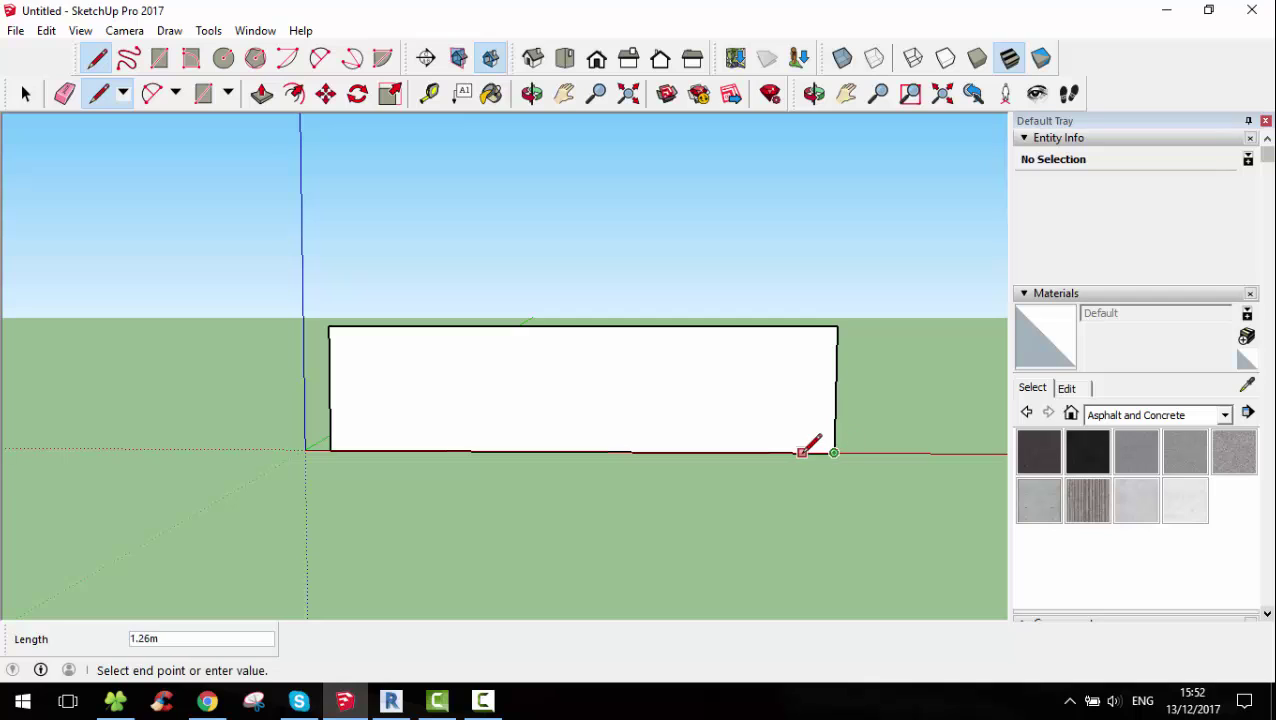
# Draw a 2-Point Arc across the rectangle's base and delete the face below it
pyautogui.click(152, 93)
pyautogui.click(334, 450)
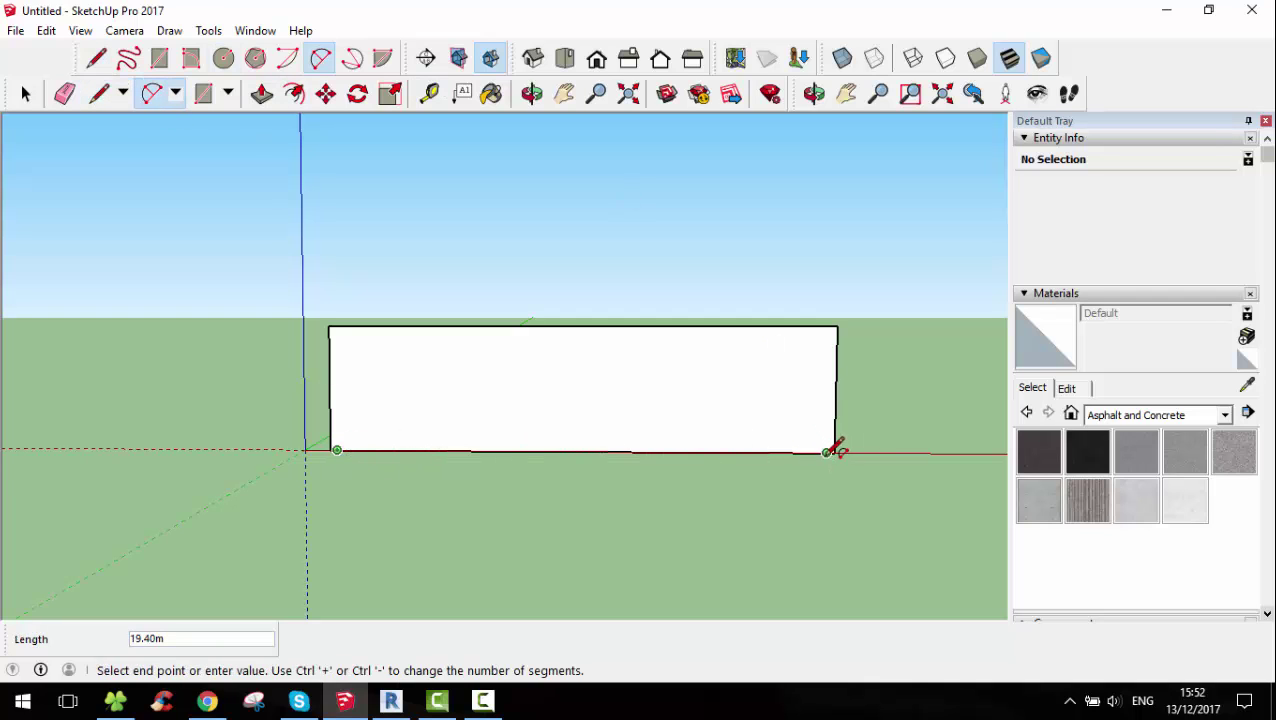
pyautogui.click(827, 452)
pyautogui.write('4.2')
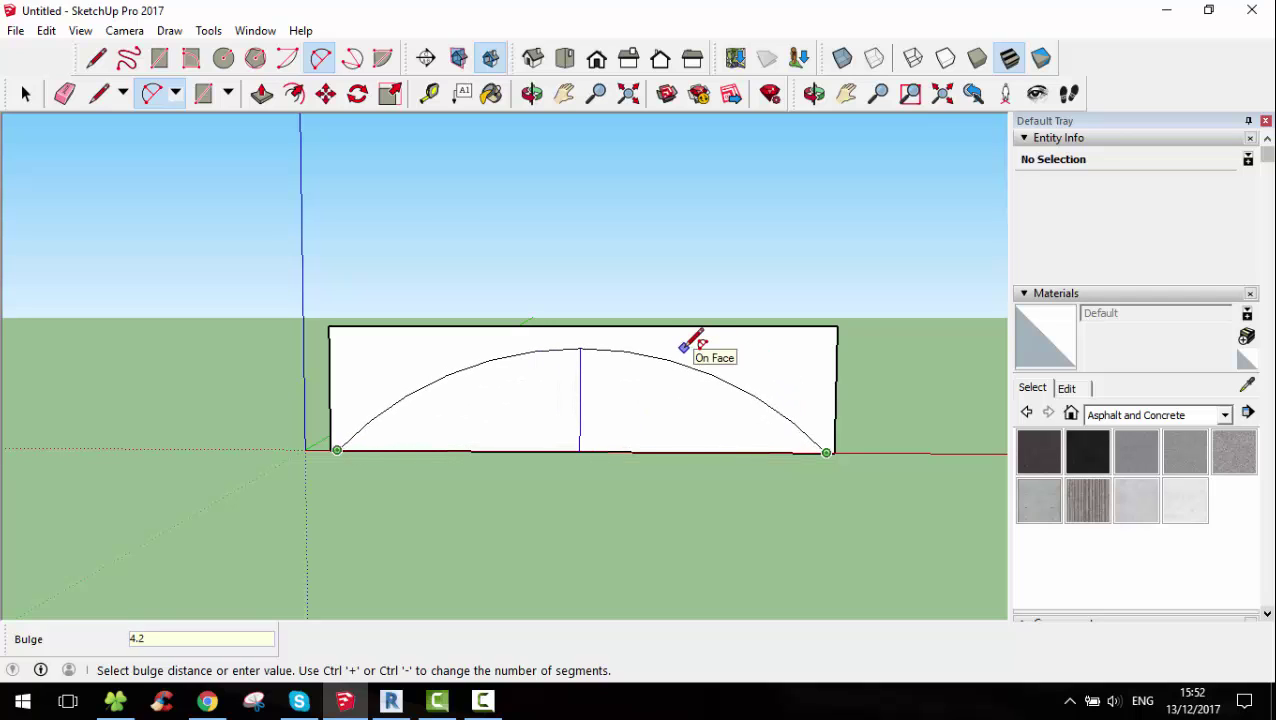
pyautogui.click(684, 347)
pyautogui.click(26, 93)
pyautogui.click(558, 441)
pyautogui.press('Delete')
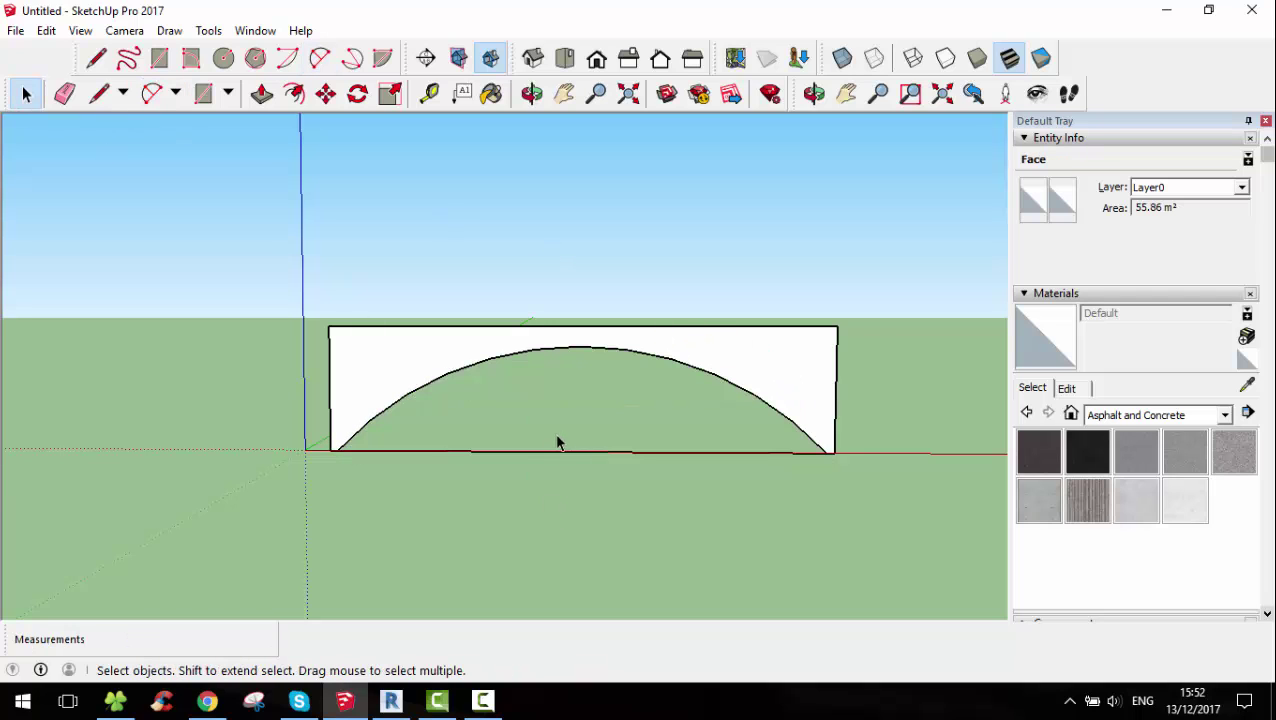
# Push/Pull the arched face 15 m into a solid block with an arched underpass
pyautogui.moveTo(273, 570)
pyautogui.mouseDown(button='middle')
pyautogui.moveTo(507, 604)
pyautogui.moveTo(535, 382)
pyautogui.mouseUp(button='middle')
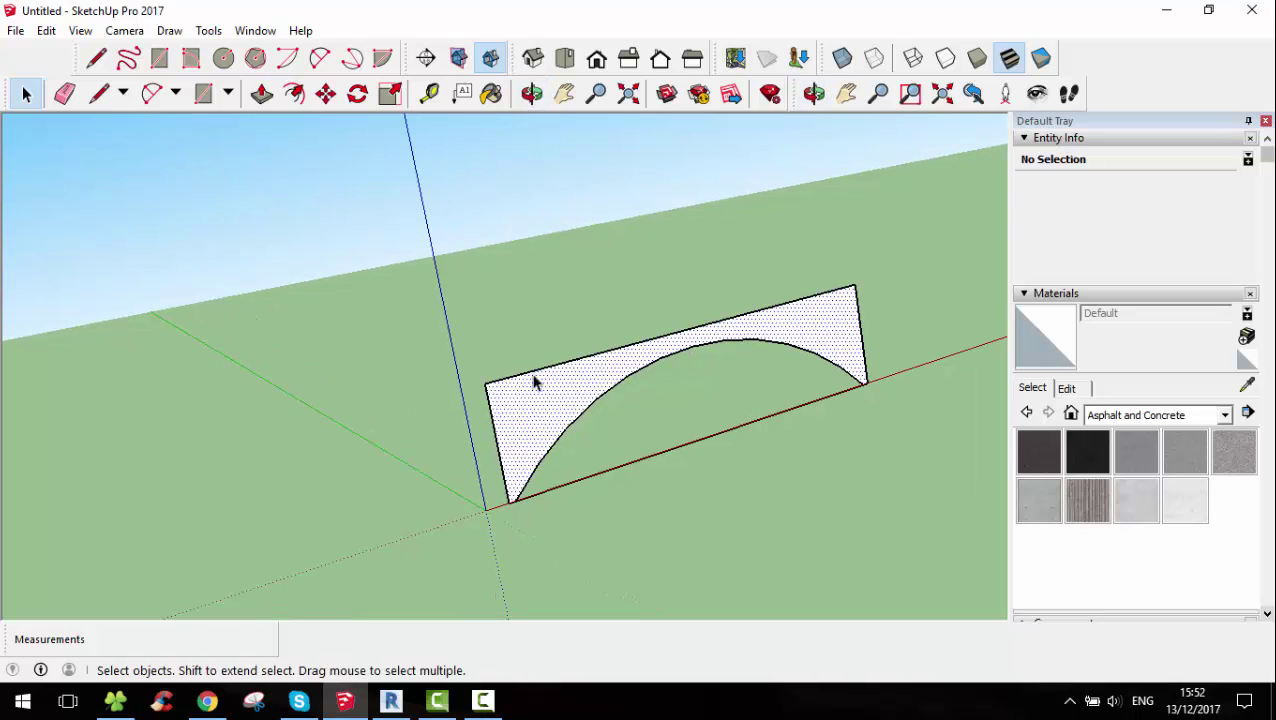
pyautogui.press('p')
pyautogui.moveTo(537, 397); pyautogui.dragTo(407, 378)
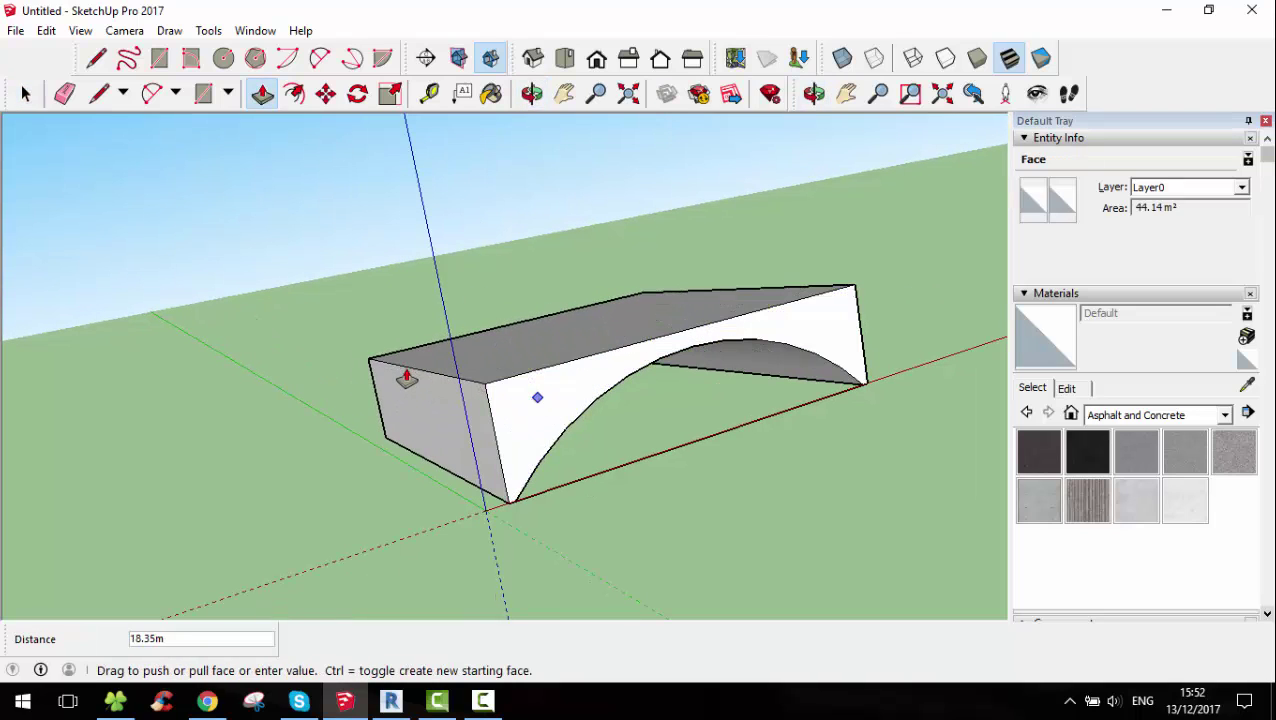
pyautogui.click(407, 378)
pyautogui.moveTo(661, 484)
pyautogui.mouseDown(button='middle')
pyautogui.moveTo(478, 558)
pyautogui.moveTo(544, 541)
pyautogui.moveTo(595, 548)
pyautogui.moveTo(585, 540)
pyautogui.mouseUp(button='middle')
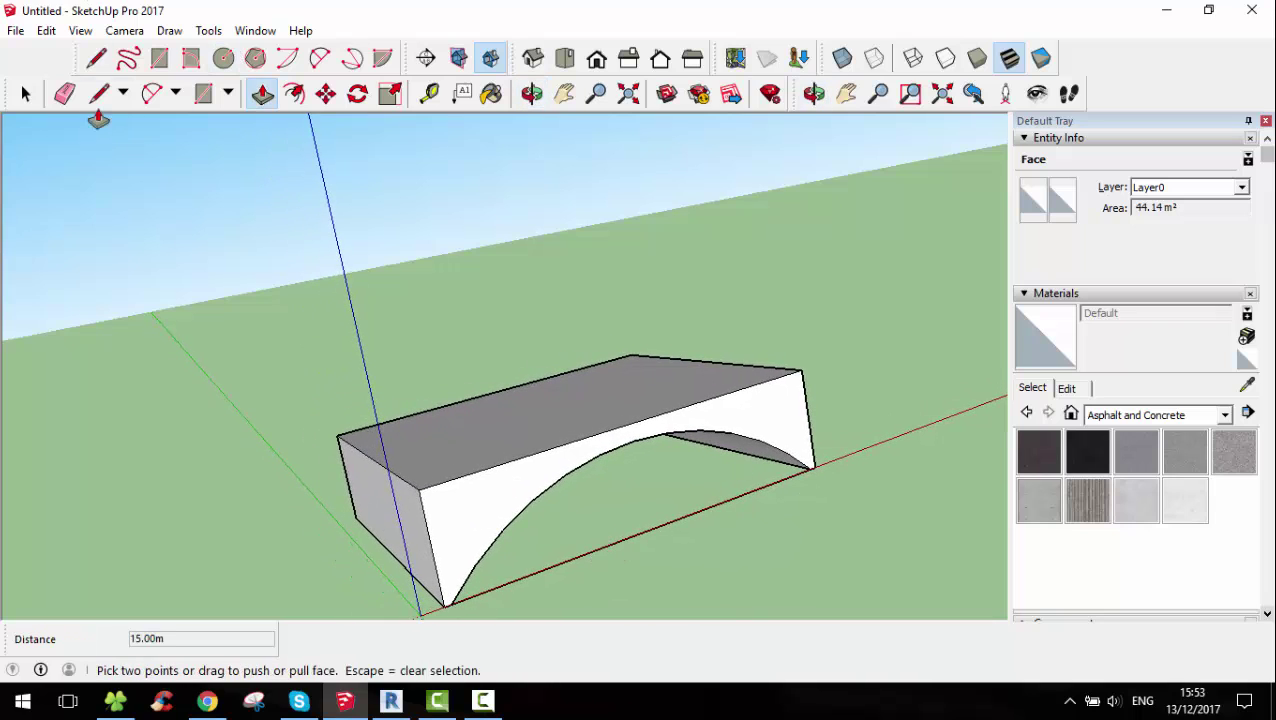
pyautogui.moveTo(458, 240)
pyautogui.mouseDown(button='middle')
pyautogui.moveTo(527, 336)
pyautogui.moveTo(640, 318)
pyautogui.mouseUp(button='middle')
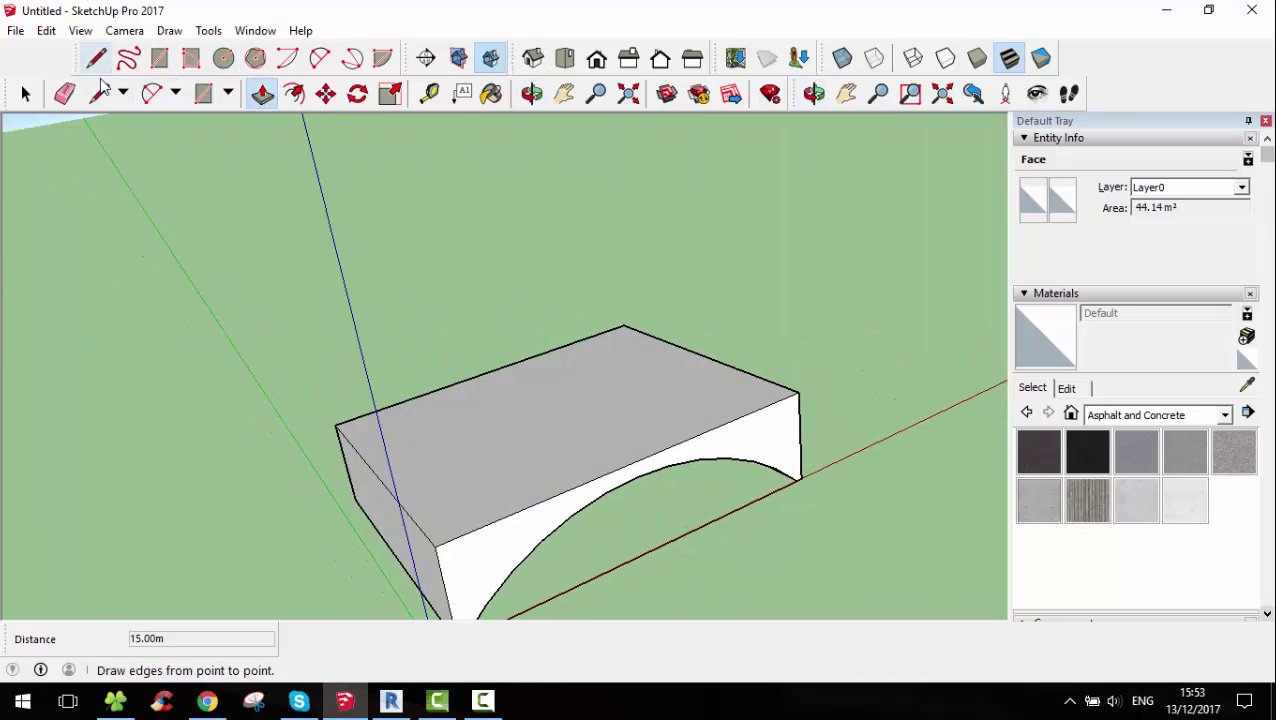
pyautogui.press('l')
pyautogui.write('1.5')
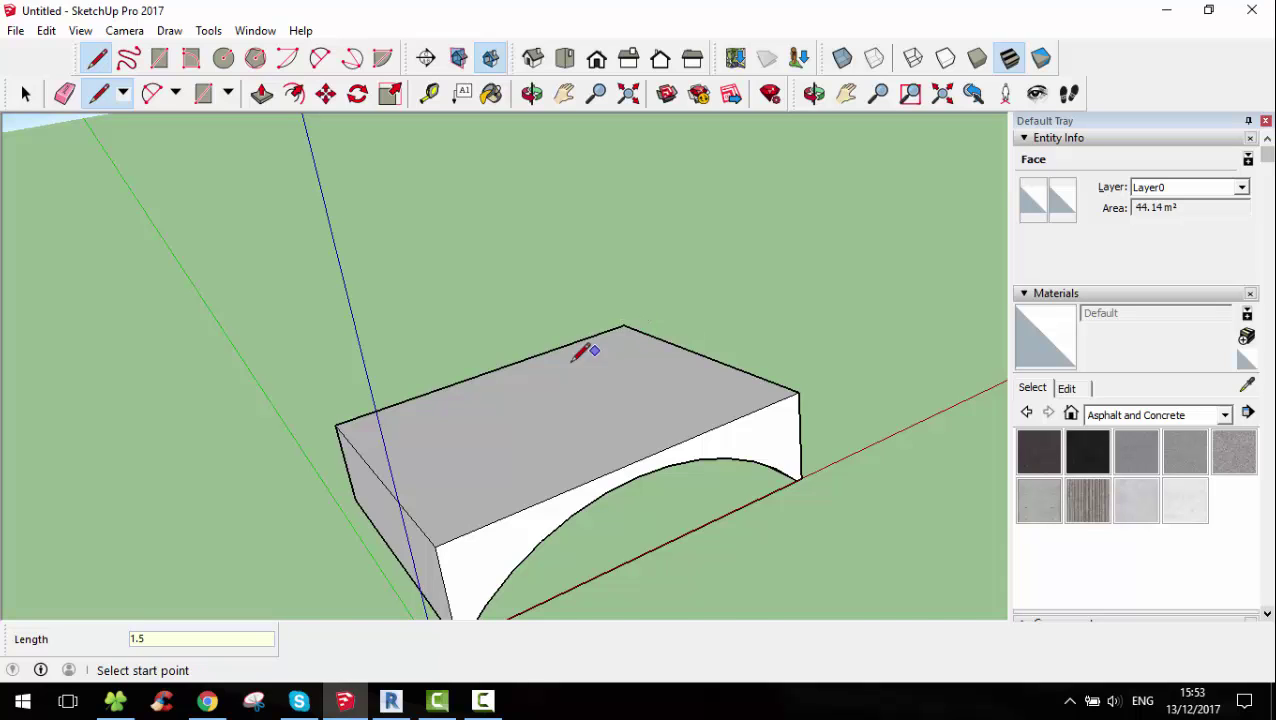
# Draw a line across the top face to split off a 1.5 m strip along one edge
pyautogui.scroll(2, 572, 358)
pyautogui.scroll(2, 676, 305)
pyautogui.click(658, 337)
pyautogui.click(131, 525)
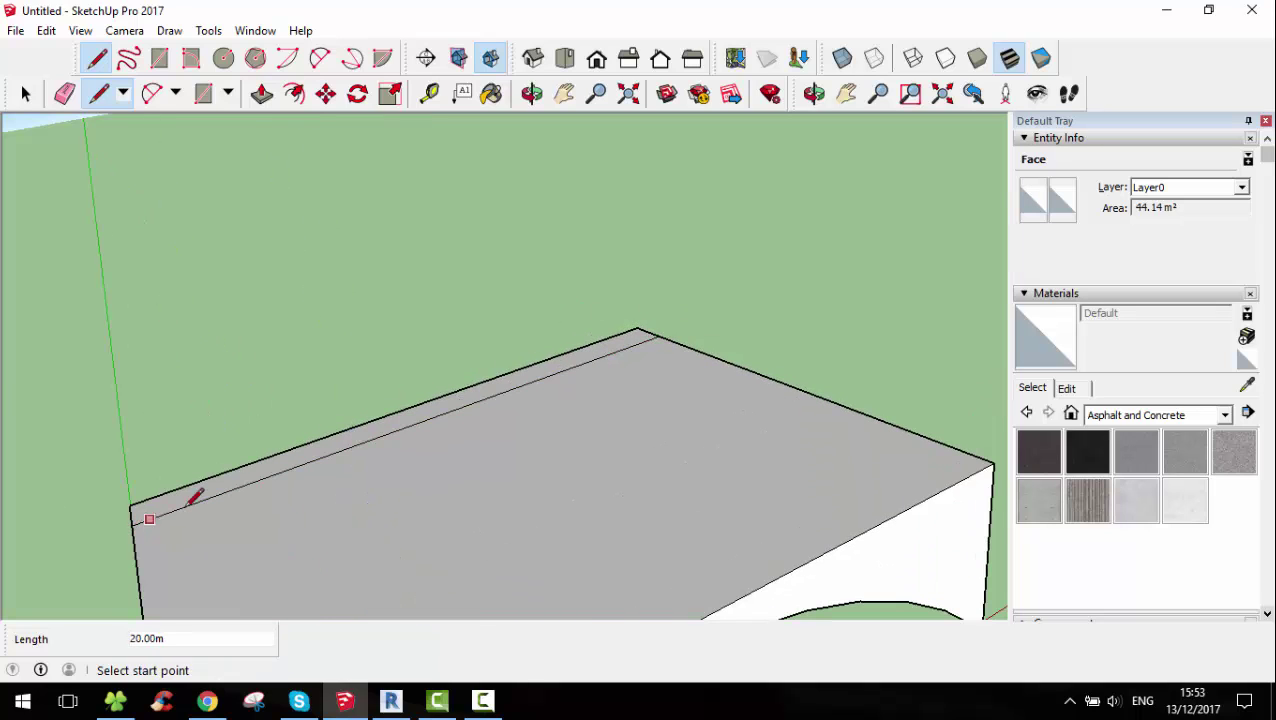
pyautogui.click(26, 93)
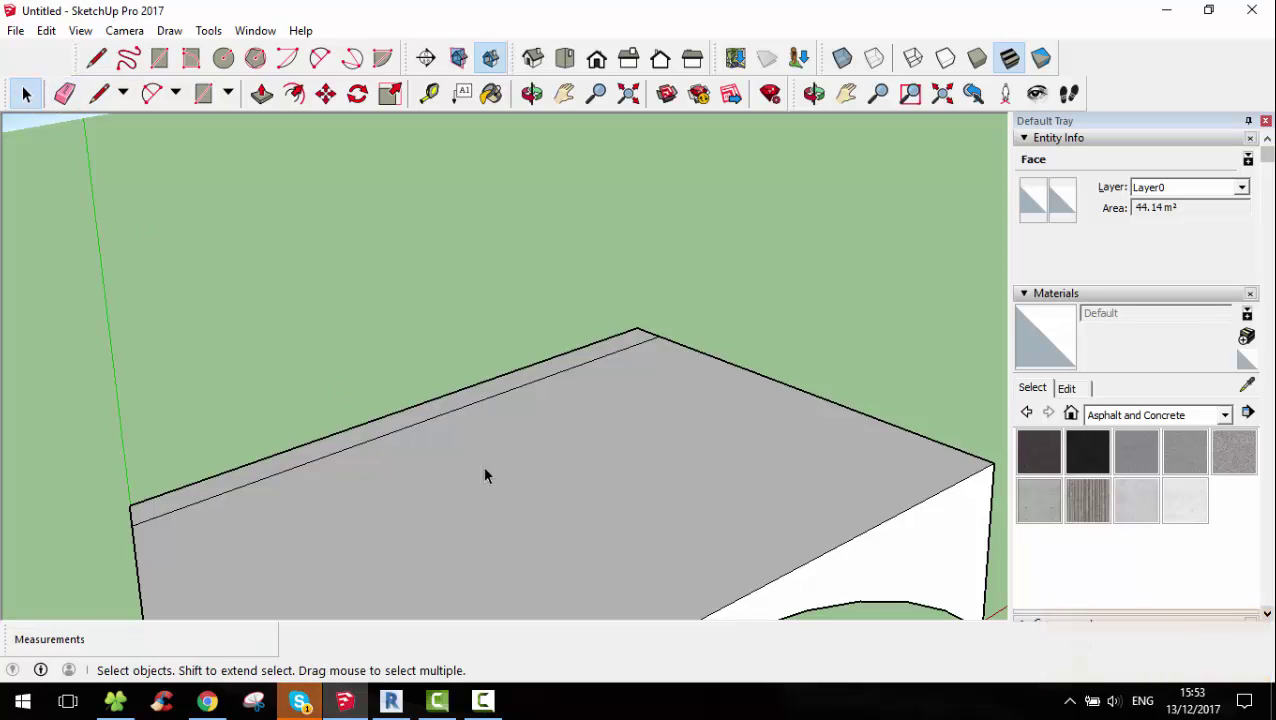
# Push/Pull the edge strip up 0.2 m into a curb
pyautogui.click(262, 93)
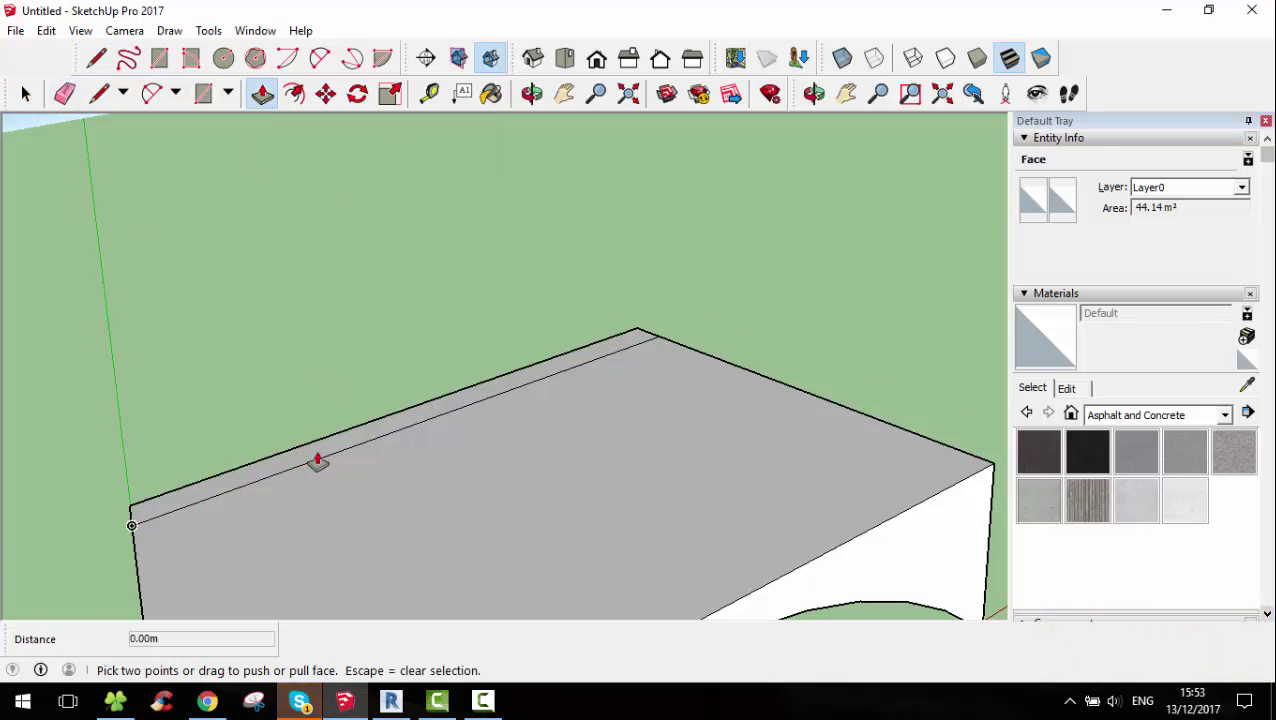
pyautogui.scroll(3, 330, 455)
pyautogui.scroll(-3, 345, 445)
pyautogui.moveTo(345, 440); pyautogui.dragTo(388, 465, button='middle')
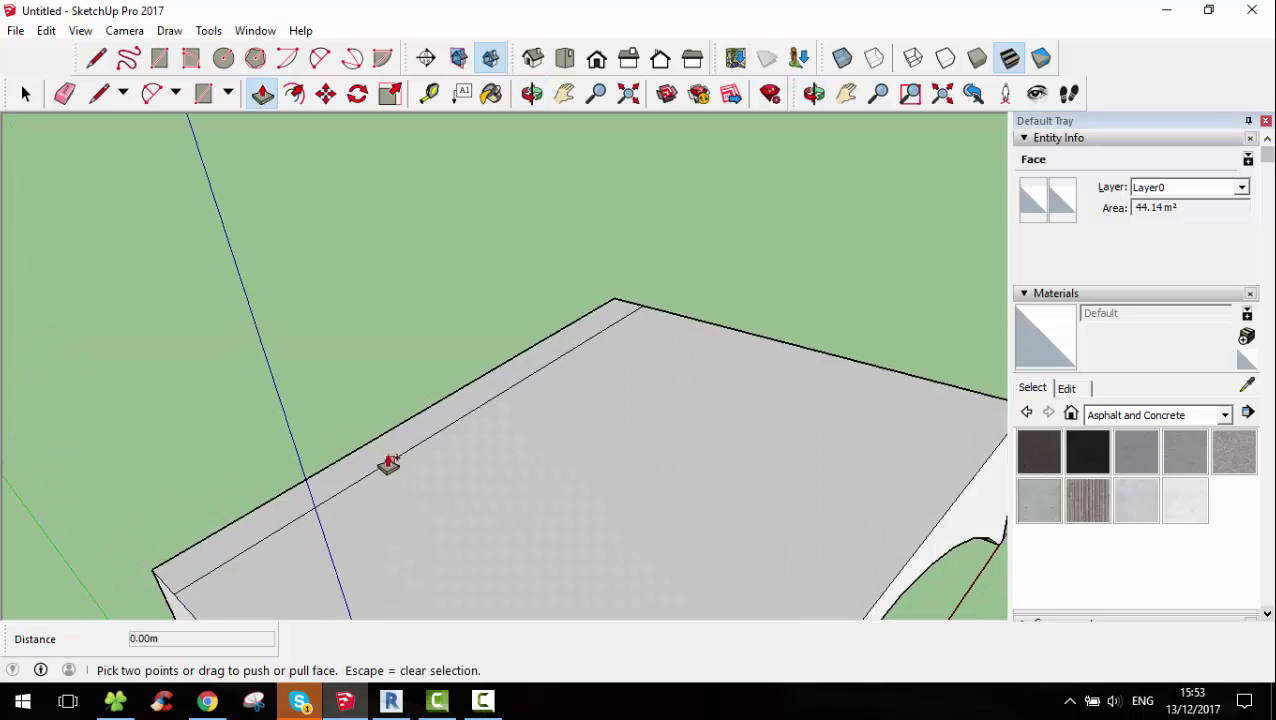
pyautogui.click(26, 93)
pyautogui.click(421, 432)
pyautogui.click(262, 93)
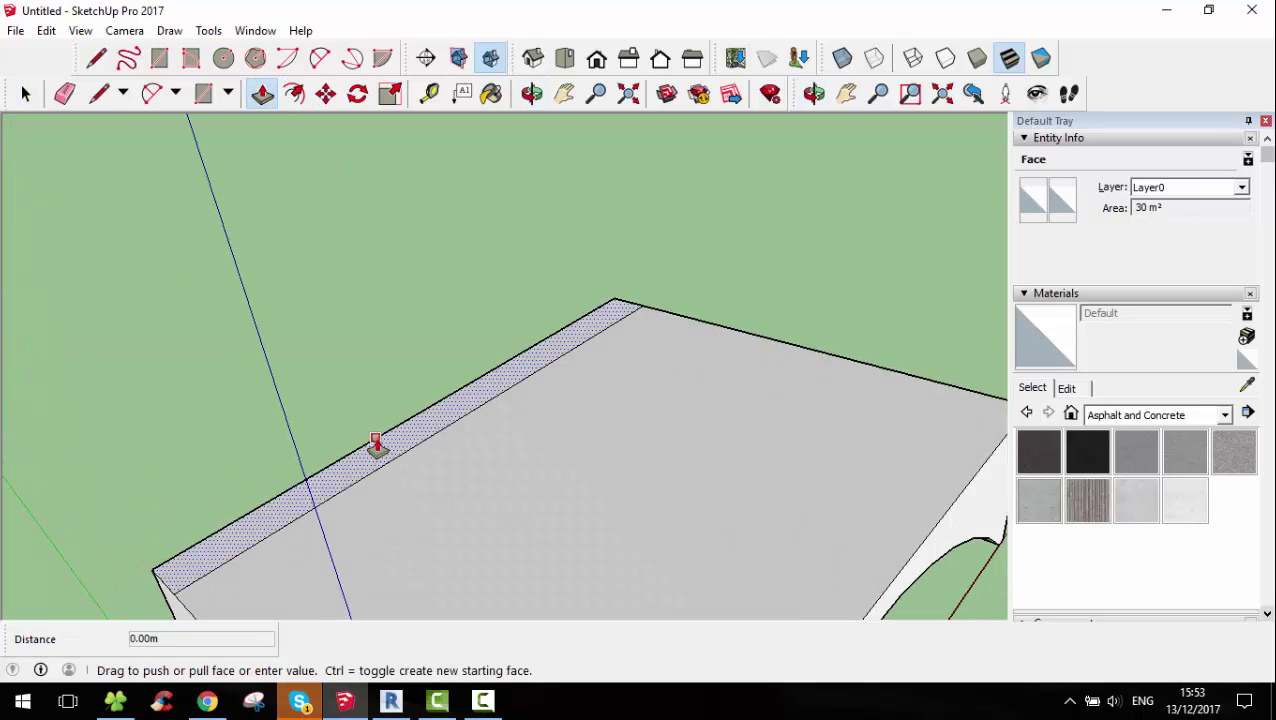
pyautogui.click(376, 447)
pyautogui.write('0.2')
pyautogui.press('Return')
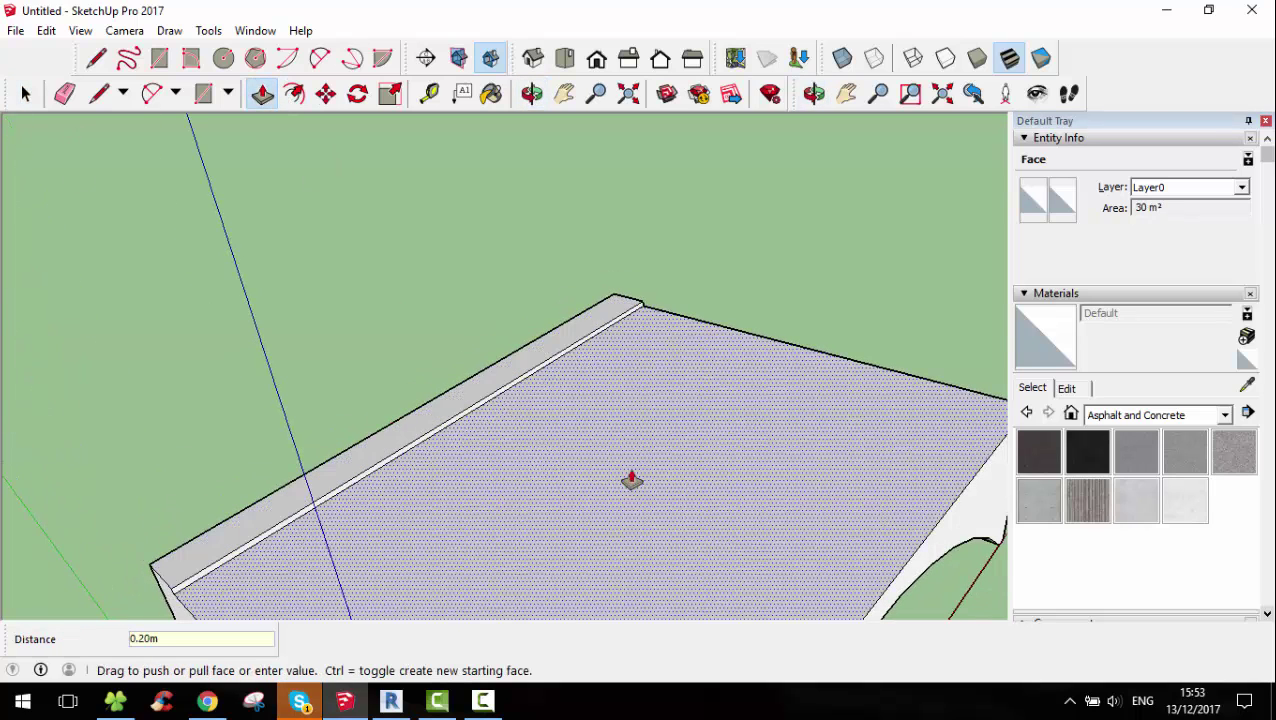
pyautogui.moveTo(877, 299); pyautogui.dragTo(903, 262, button='middle')
# Draw a line along the deck's front edge to split off a front strip
pyautogui.click(99, 93)
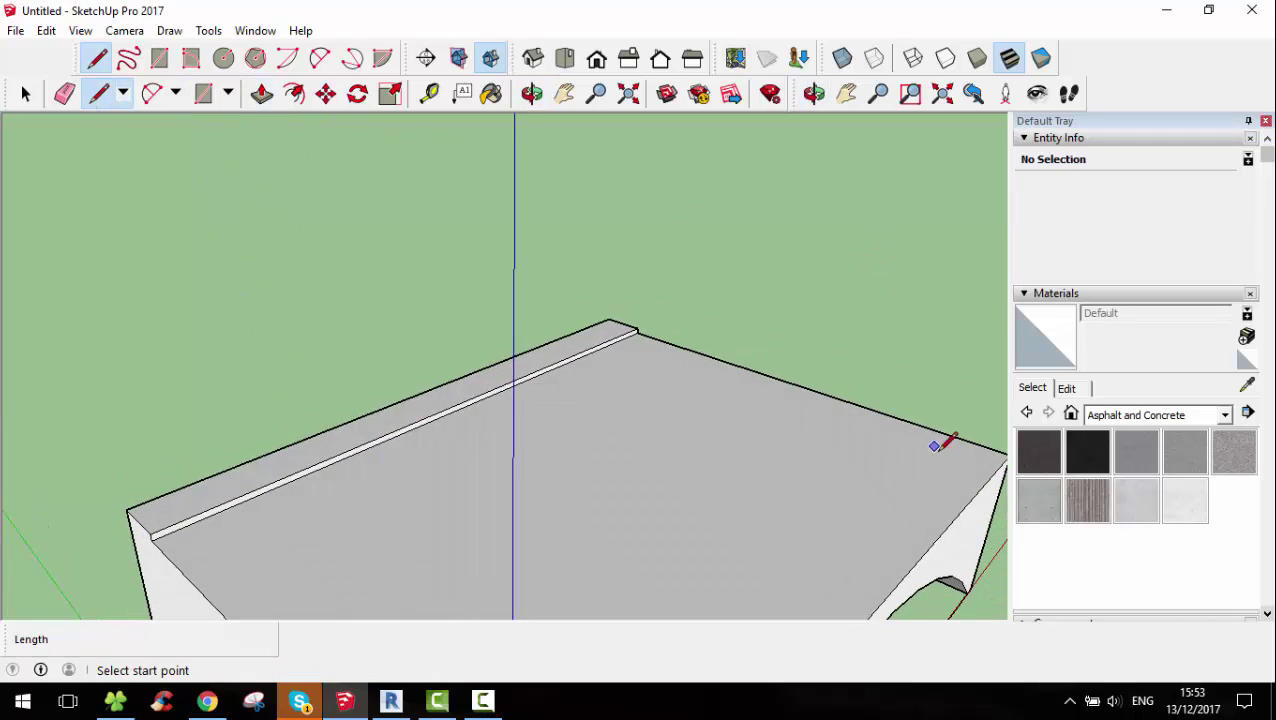
pyautogui.keyDown('shift'); pyautogui.moveTo(570, 112); pyautogui.dragTo(621, 296, button='middle'); pyautogui.keyUp('shift')
pyautogui.click(99, 93)
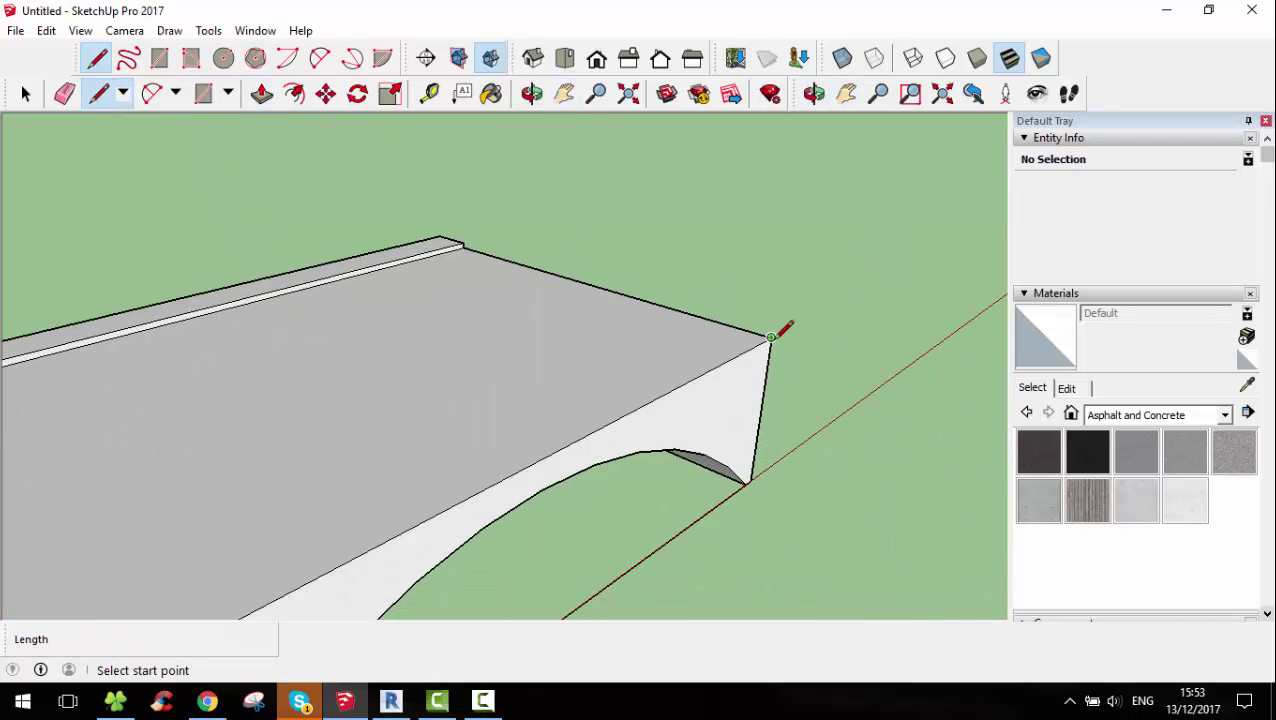
pyautogui.click(770, 338)
pyautogui.write('1m')
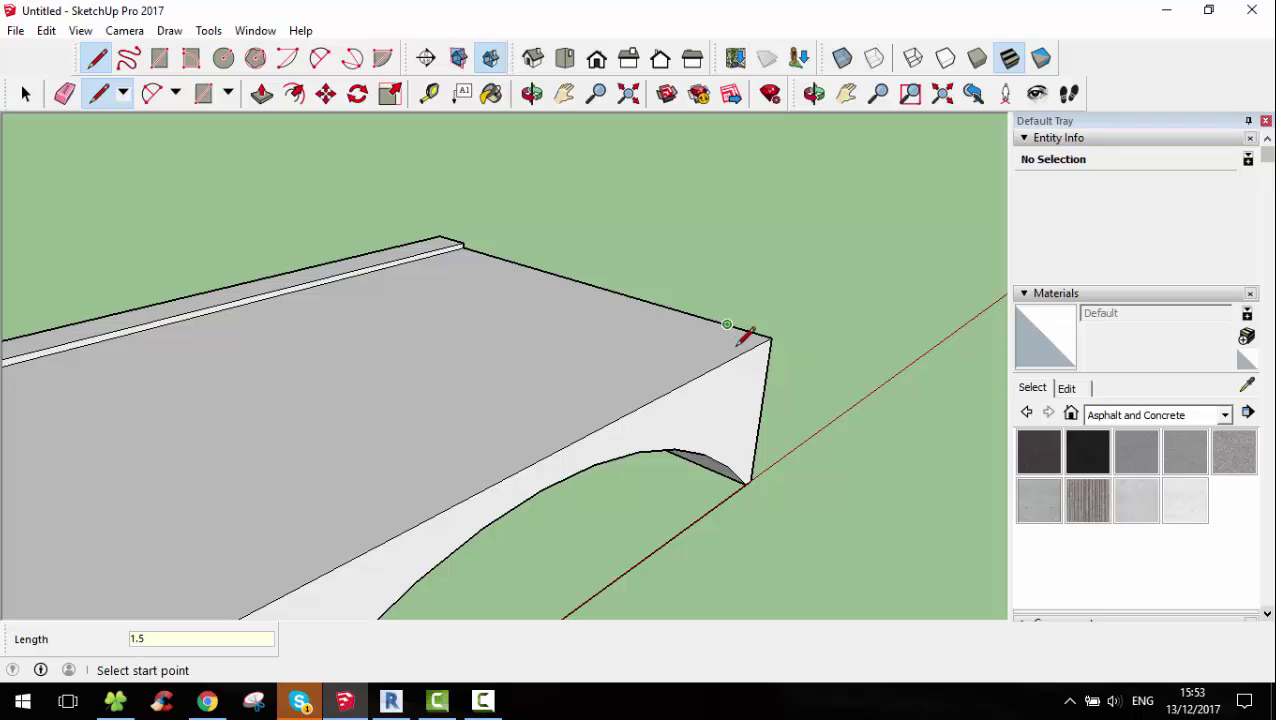
pyautogui.scroll(-2, 498, 354)
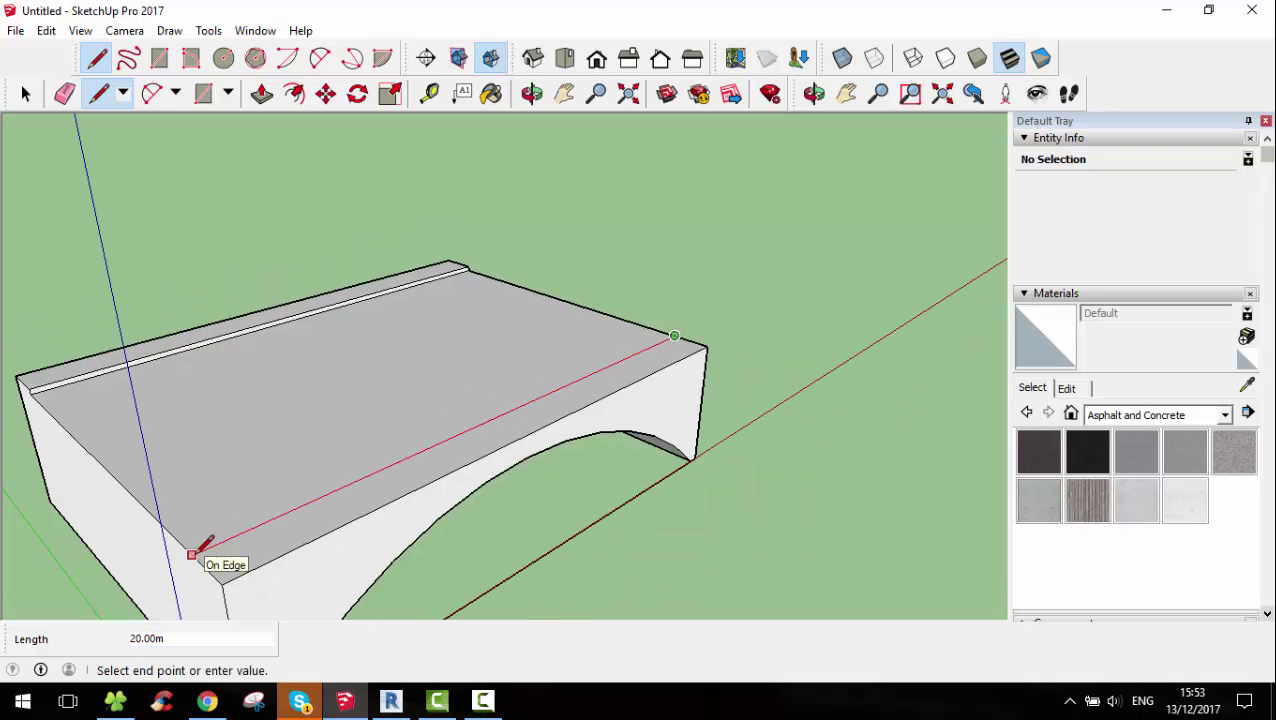
pyautogui.click(192, 553)
# Push/Pull the front strip up 0.20 m into a second kerb
pyautogui.click(20, 94)
pyautogui.click(413, 472)
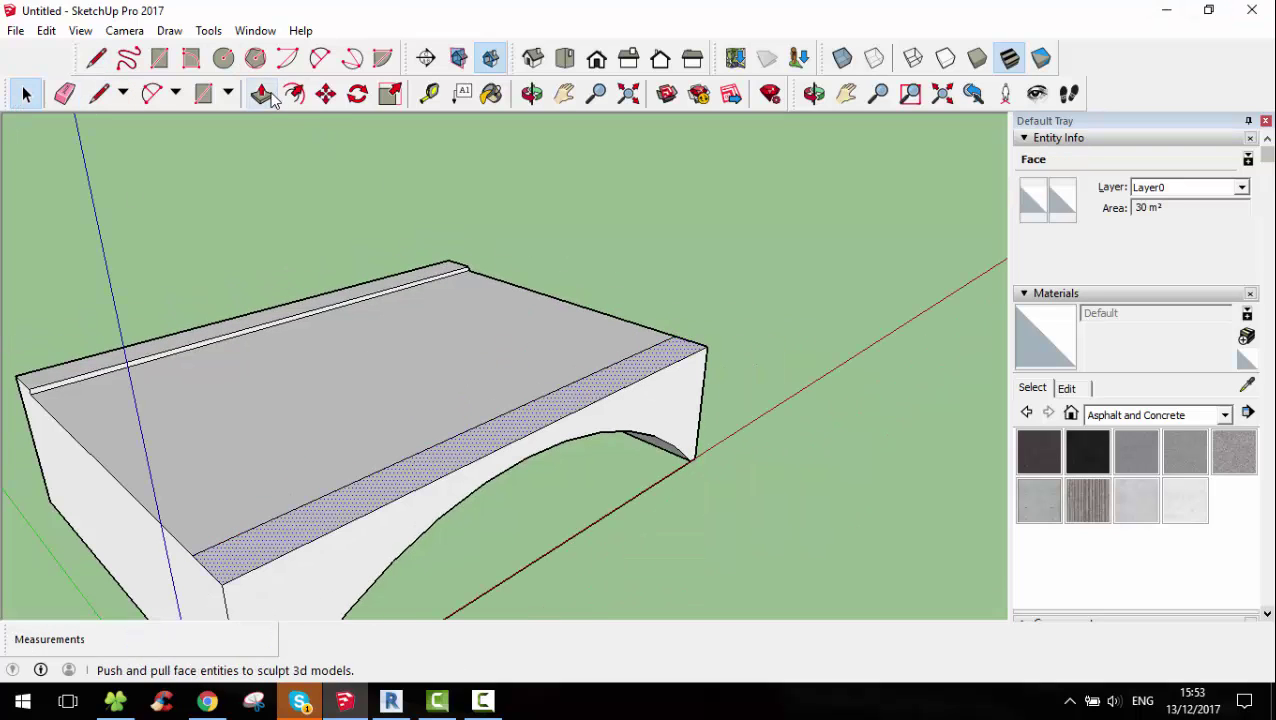
pyautogui.click(262, 93)
pyautogui.click(495, 414)
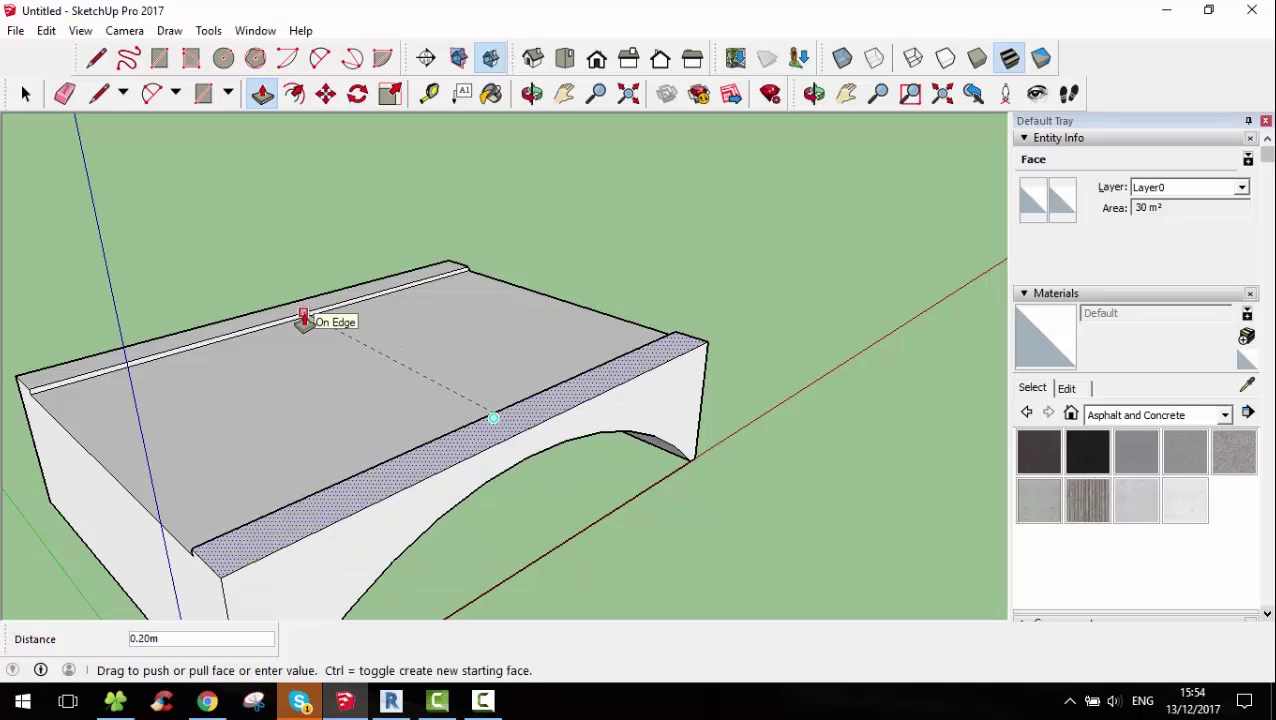
pyautogui.click(304, 320)
pyautogui.moveTo(120, 593)
pyautogui.mouseDown(button='middle')
pyautogui.moveTo(613, 586)
pyautogui.moveTo(100, 561)
pyautogui.mouseUp(button='middle')
# Pan, zoom and orbit the view in on the deck's kerb corner
pyautogui.press('space')
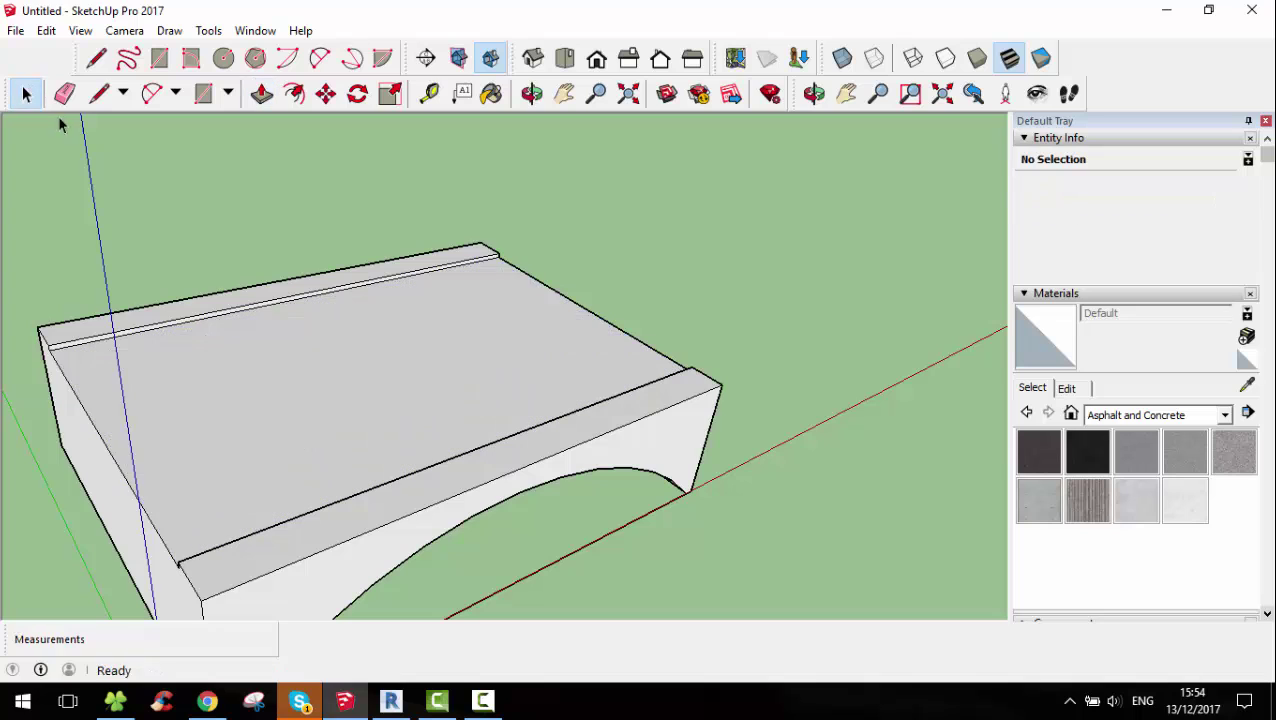
pyautogui.press('o')
pyautogui.press('h')
pyautogui.moveTo(480, 330)
pyautogui.mouseDown()
pyautogui.moveTo(661, 432)
pyautogui.moveTo(679, 484)
pyautogui.mouseUp()
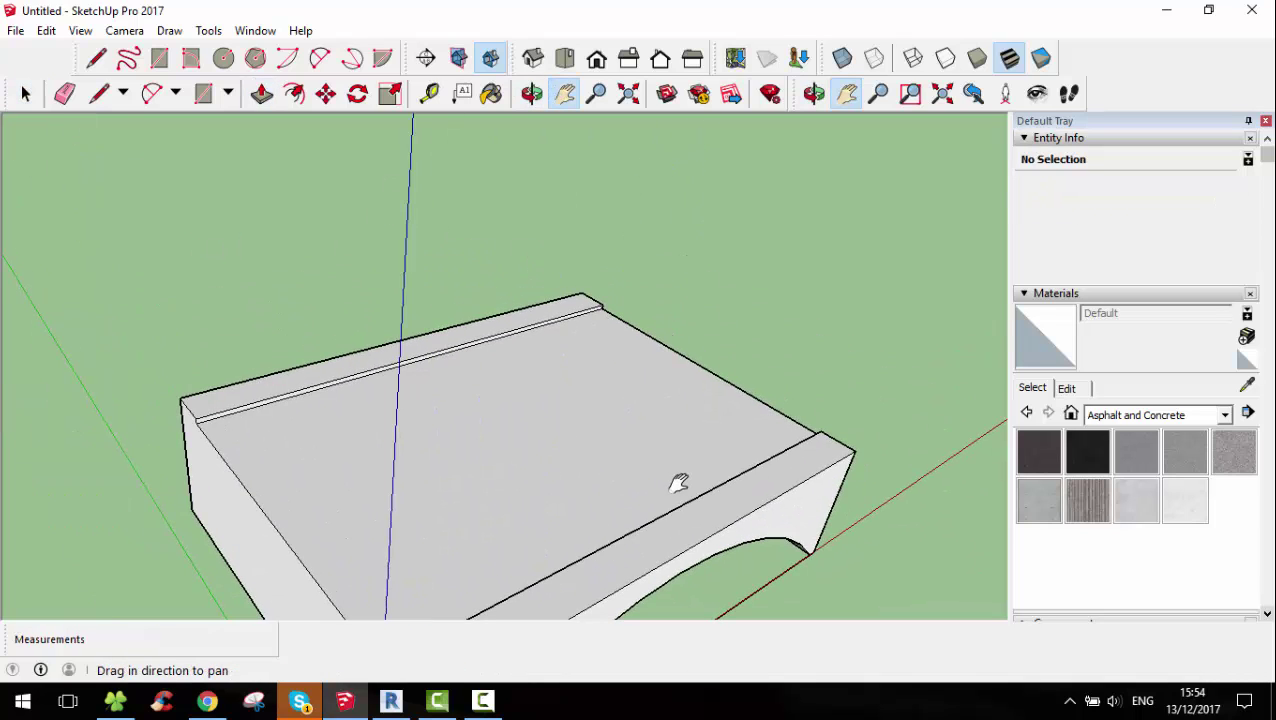
pyautogui.scroll(5, 376, 510)
pyautogui.scroll(3, 268, 359)
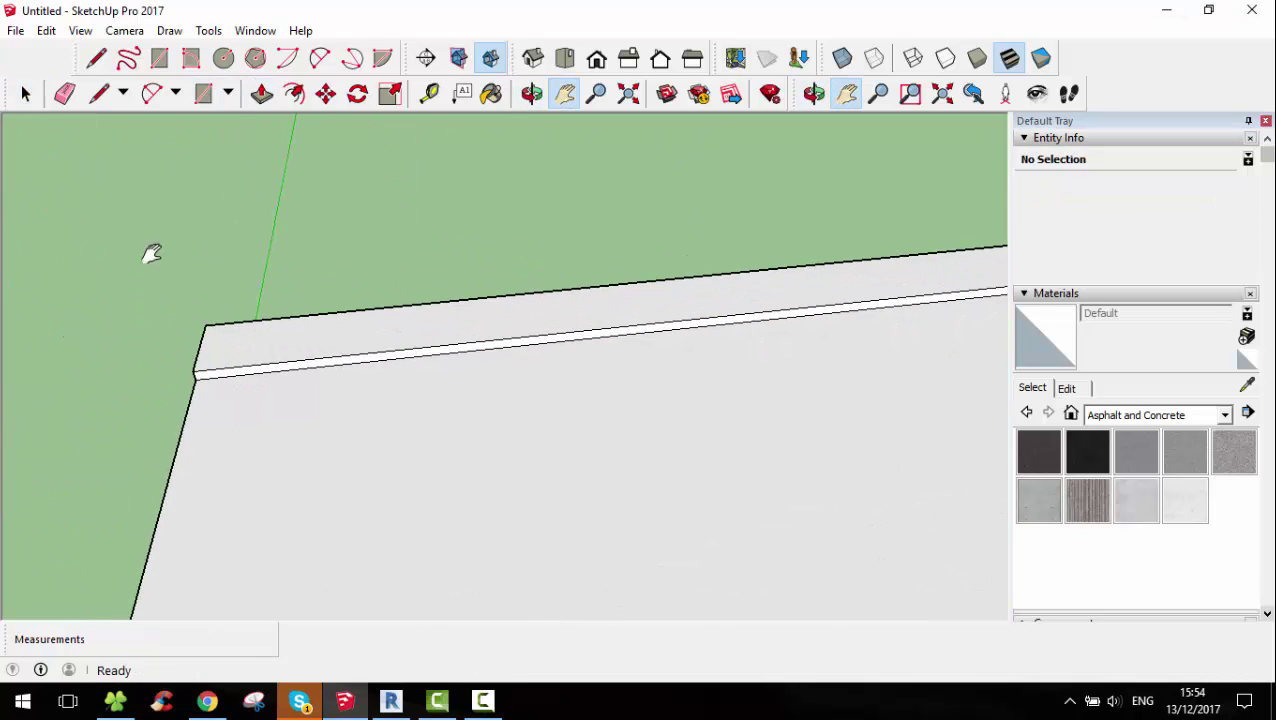
pyautogui.moveTo(151, 253)
pyautogui.mouseDown(button='middle')
pyautogui.moveTo(205, 390)
pyautogui.moveTo(319, 478)
pyautogui.moveTo(274, 106)
pyautogui.mouseUp(button='middle')
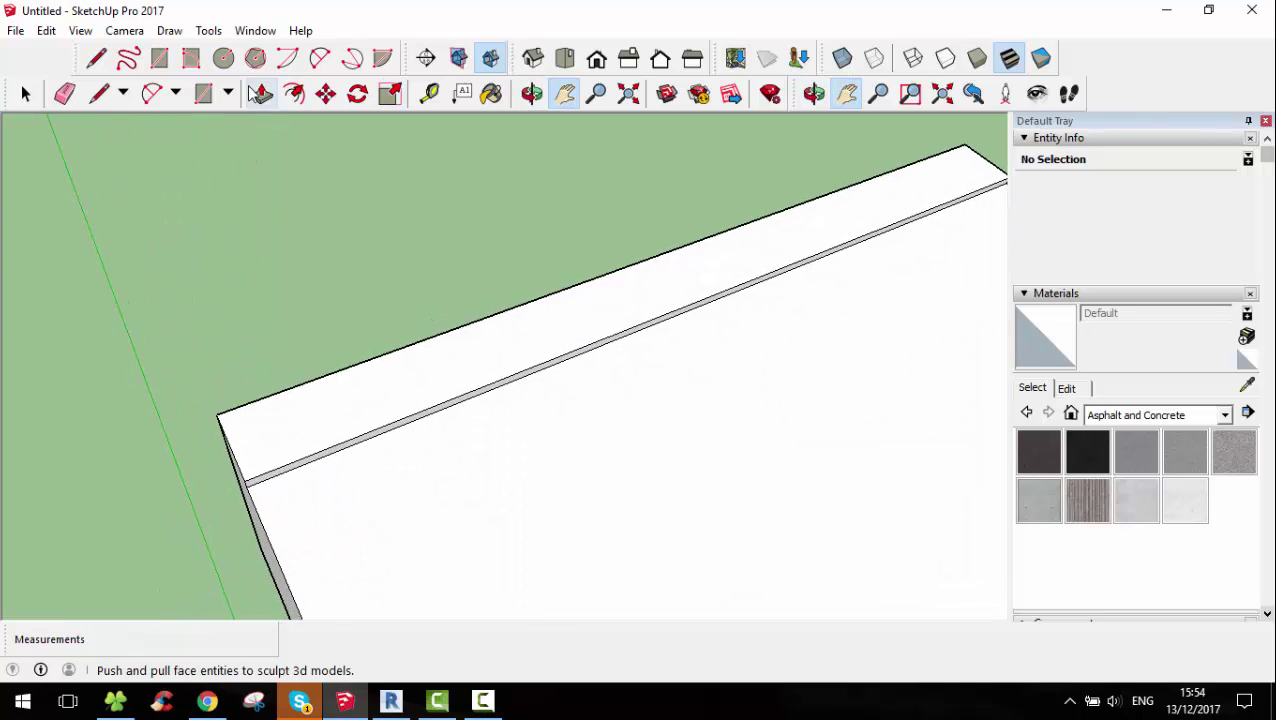
# Draw a 0.5 × 0.5 m square at the kerb corner
pyautogui.click(203, 93)
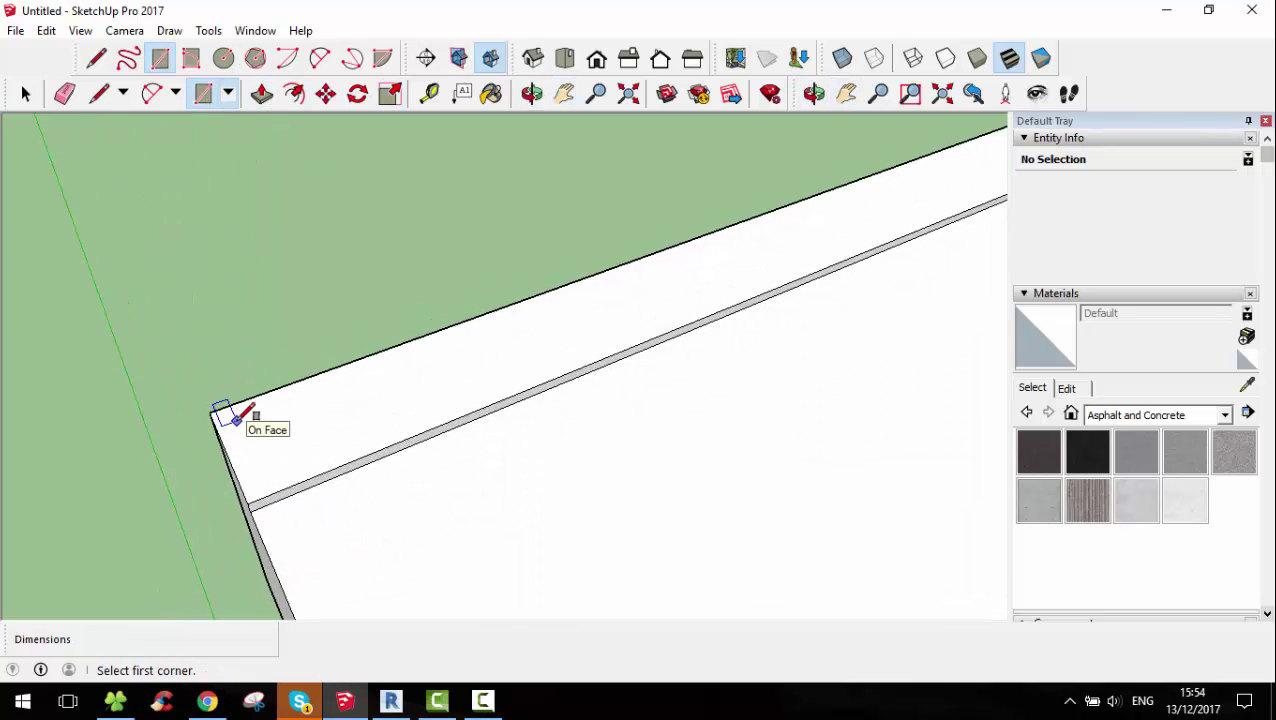
pyautogui.scroll(1, 233, 415)
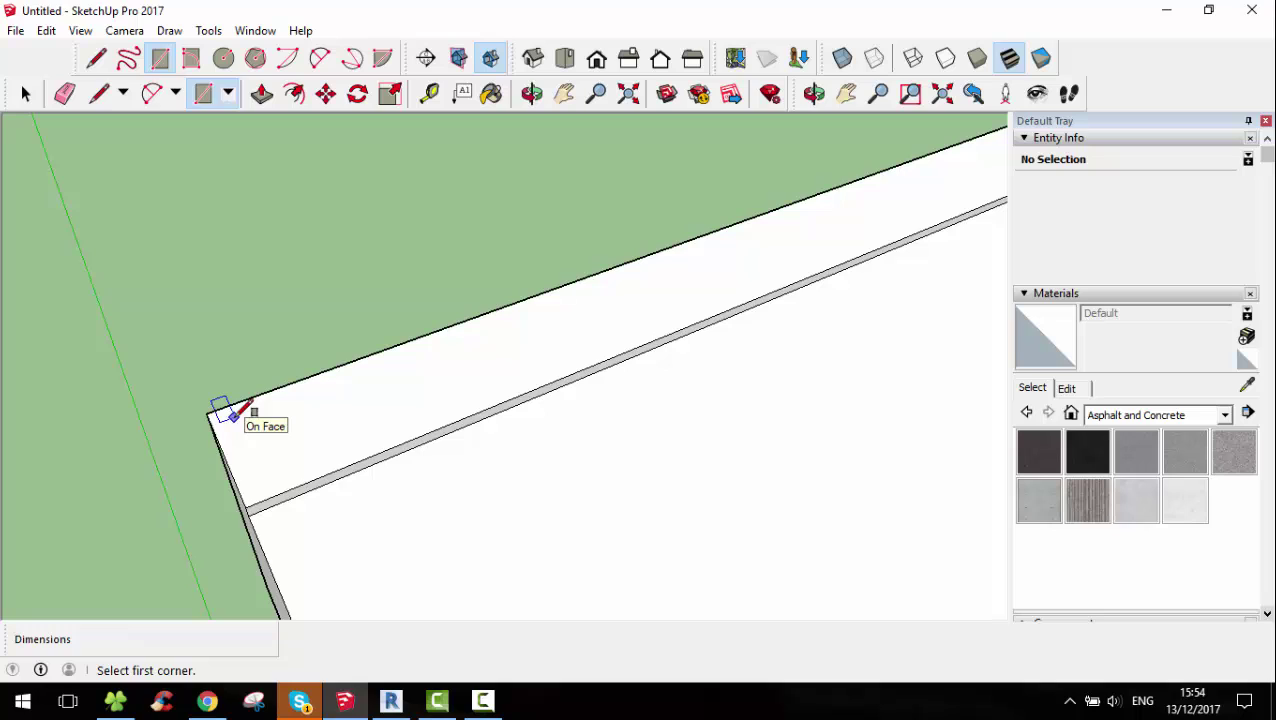
pyautogui.press('l')
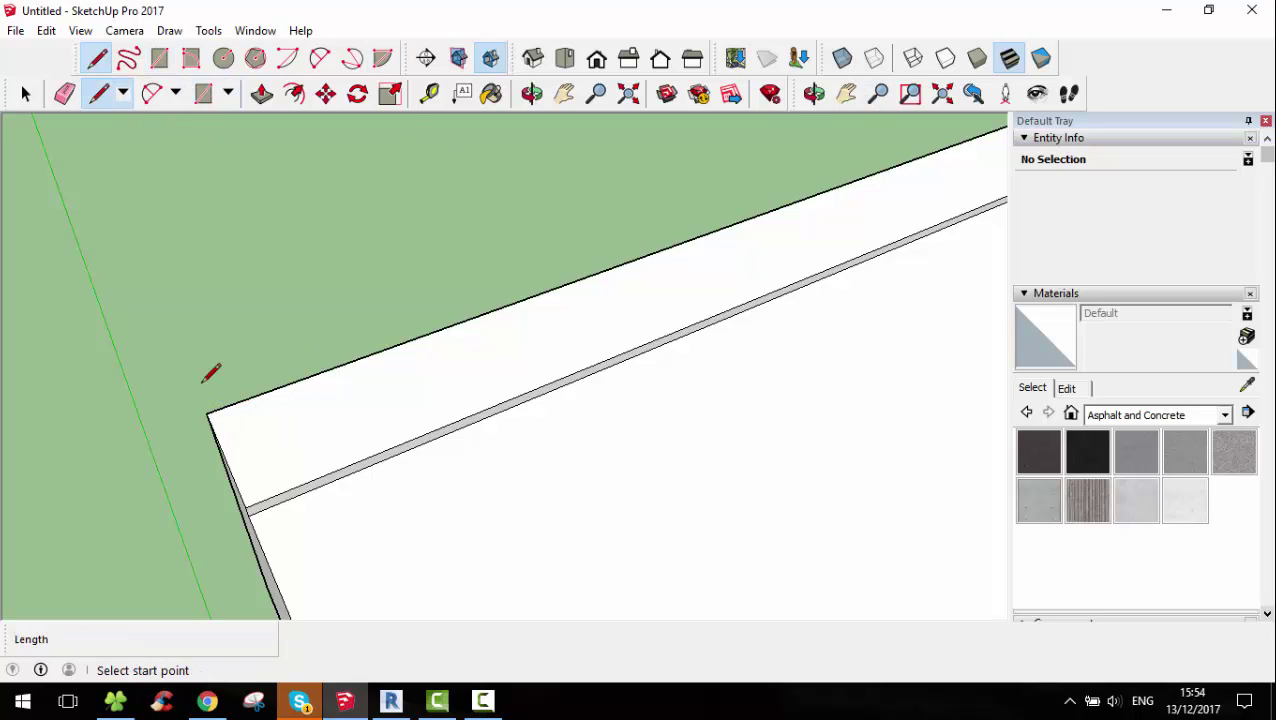
pyautogui.click(206, 413)
pyautogui.write('0.3')
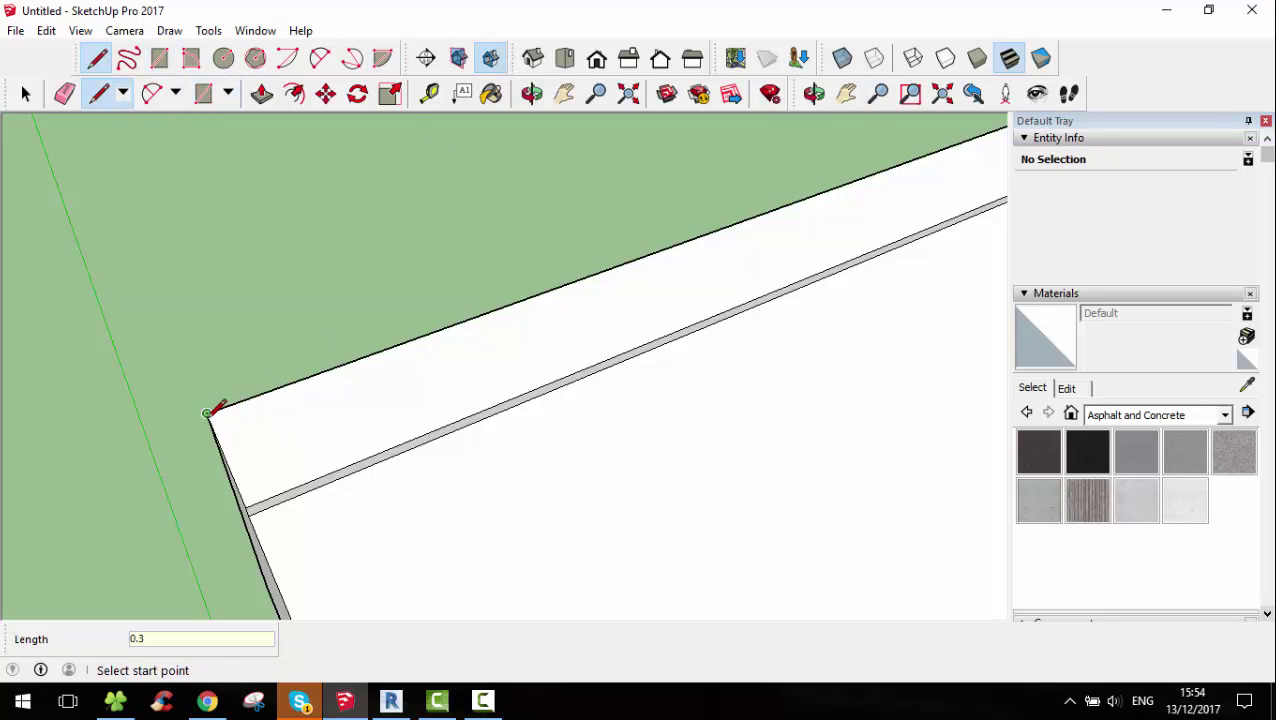
pyautogui.press('Return')
pyautogui.press('r')
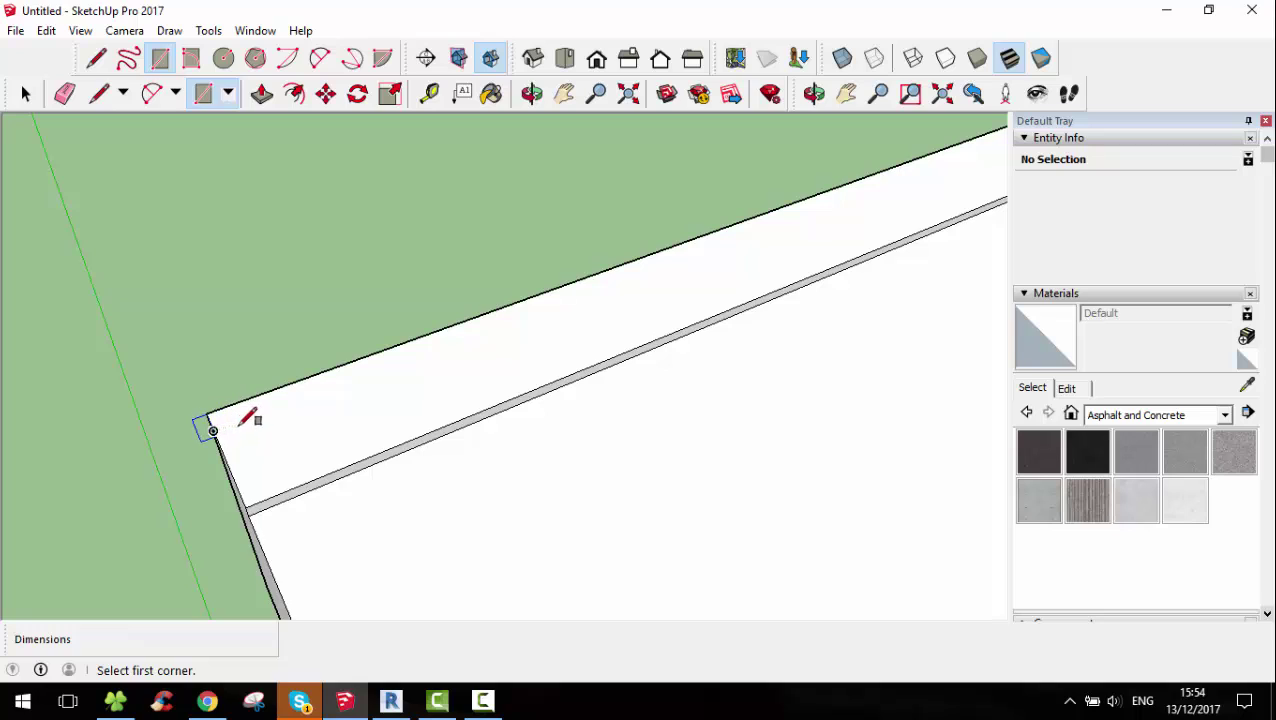
pyautogui.click(241, 419)
pyautogui.write('0.5,0.5')
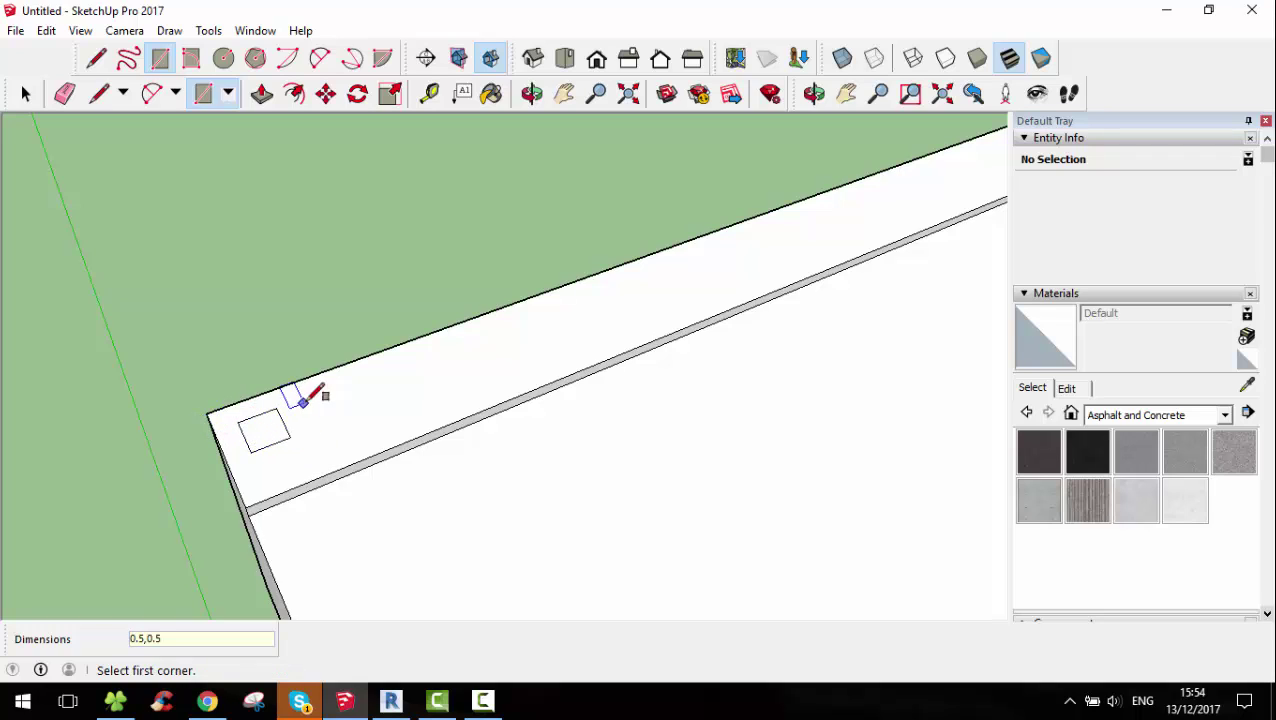
pyautogui.click(26, 93)
pyautogui.click(262, 428)
# Push/Pull the square up about 1.48 m into a post
pyautogui.press('p')
pyautogui.click(252, 424)
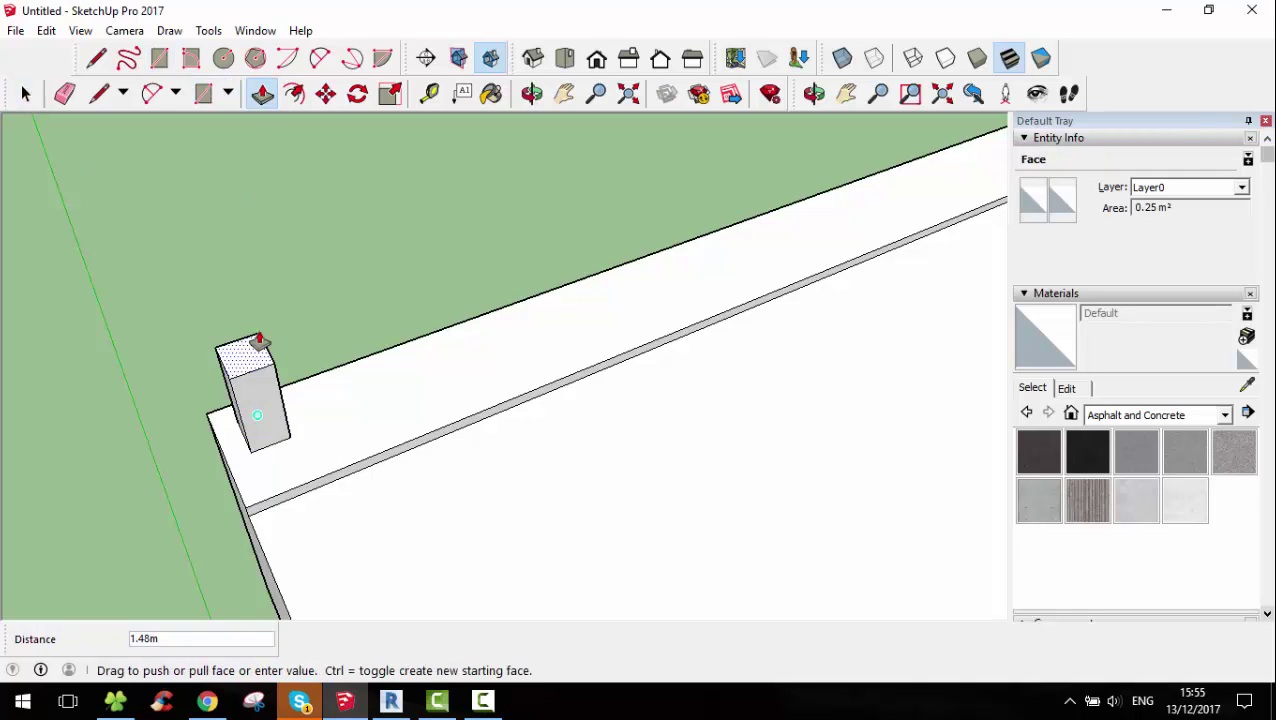
pyautogui.write('1')
pyautogui.click(268, 288)
pyautogui.moveTo(268, 288); pyautogui.dragTo(233, 165, button='middle')
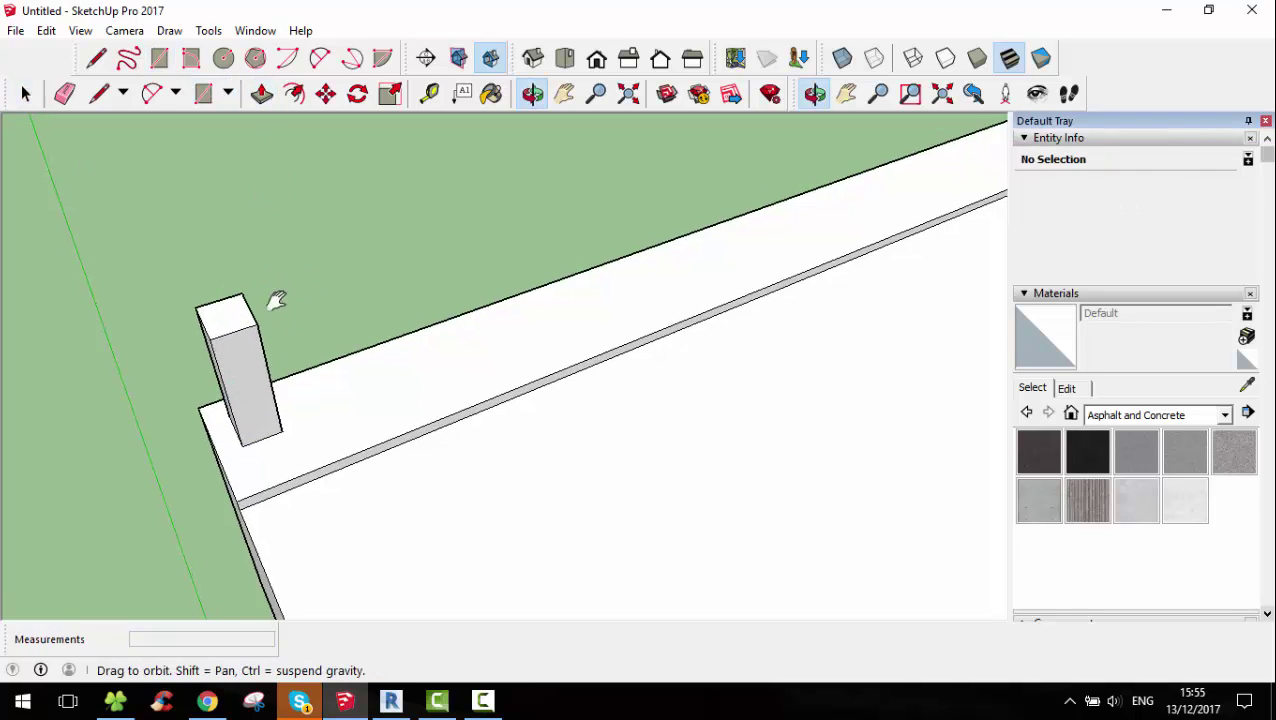
# Select the whole post and make it a group
pyautogui.press('space')
pyautogui.moveTo(294, 245); pyautogui.dragTo(122, 172)
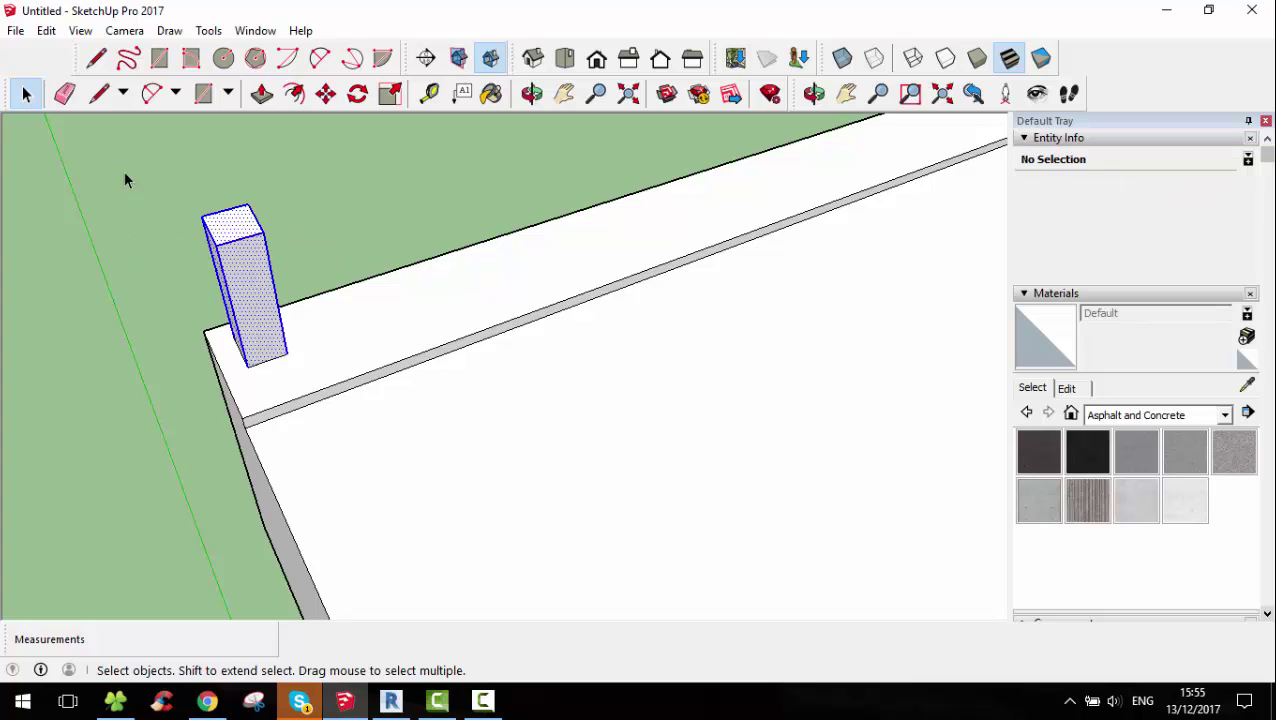
pyautogui.rightClick(238, 254)
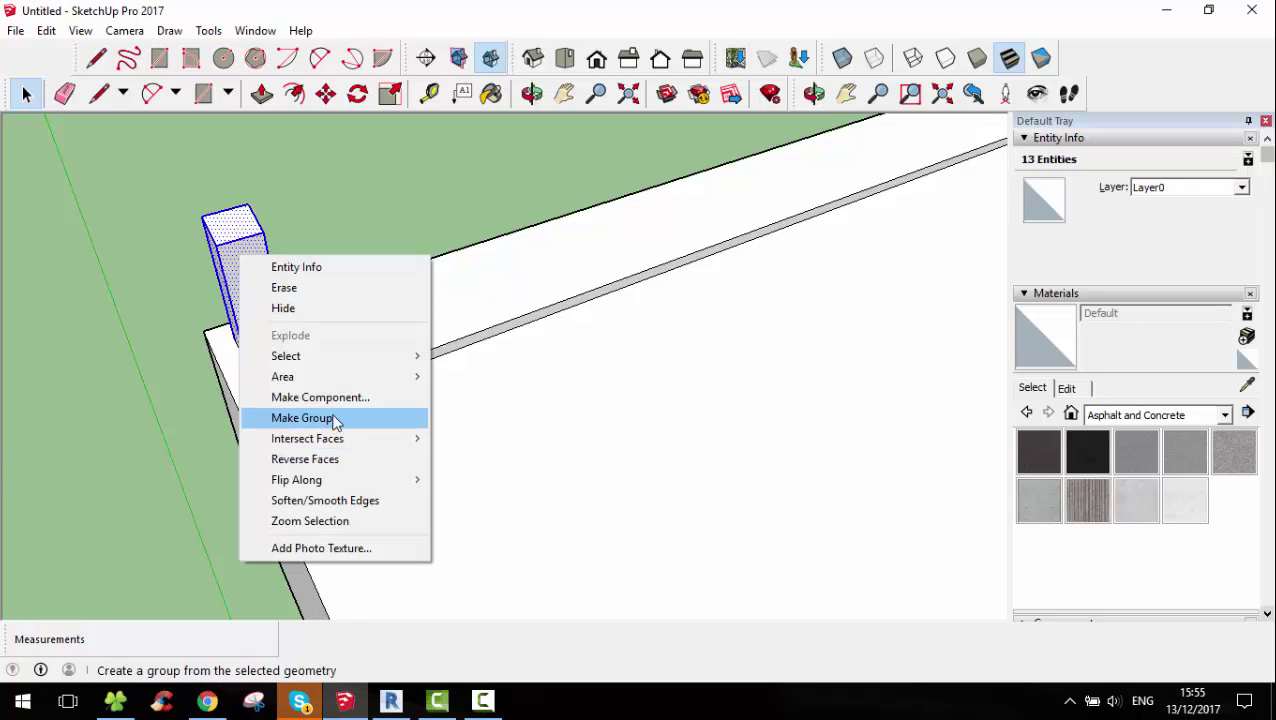
pyautogui.click(333, 418)
# Copy the post to the kerb's far end and array it into 12 equal intervals
pyautogui.moveTo(327, 374)
pyautogui.mouseDown(button='middle')
pyautogui.moveTo(379, 242)
pyautogui.moveTo(310, 125)
pyautogui.mouseUp(button='middle')
pyautogui.press('m')
pyautogui.click(275, 277)
pyautogui.moveTo(441, 265); pyautogui.dragTo(686, 228, button='middle')
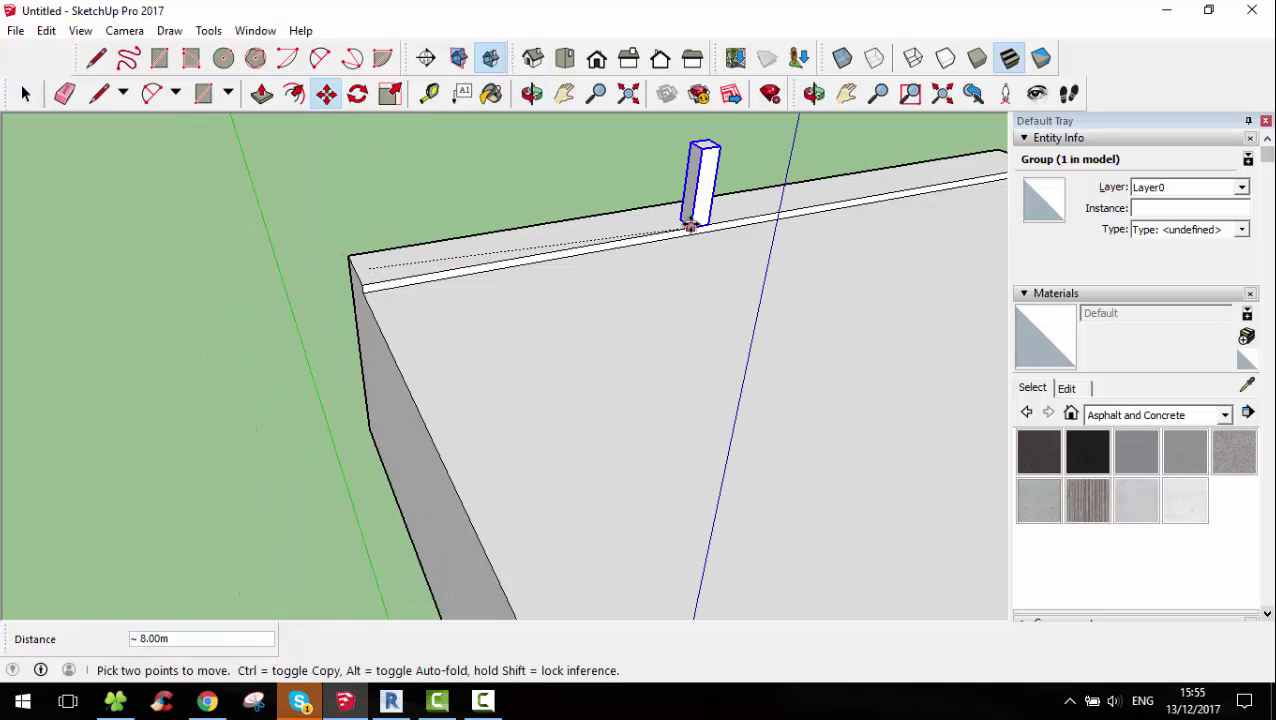
pyautogui.press('ctrl')
pyautogui.keyDown('shift'); pyautogui.moveTo(877, 270); pyautogui.dragTo(615, 365, button='middle'); pyautogui.keyUp('shift')
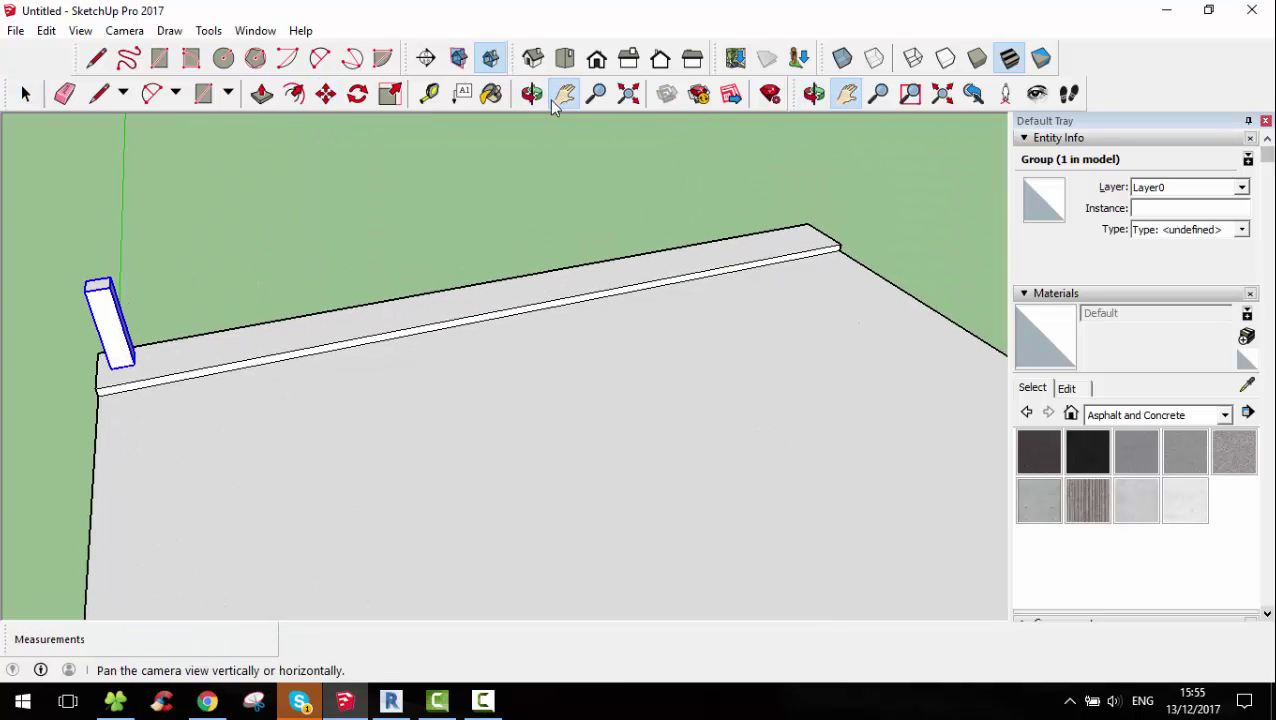
pyautogui.click(801, 240)
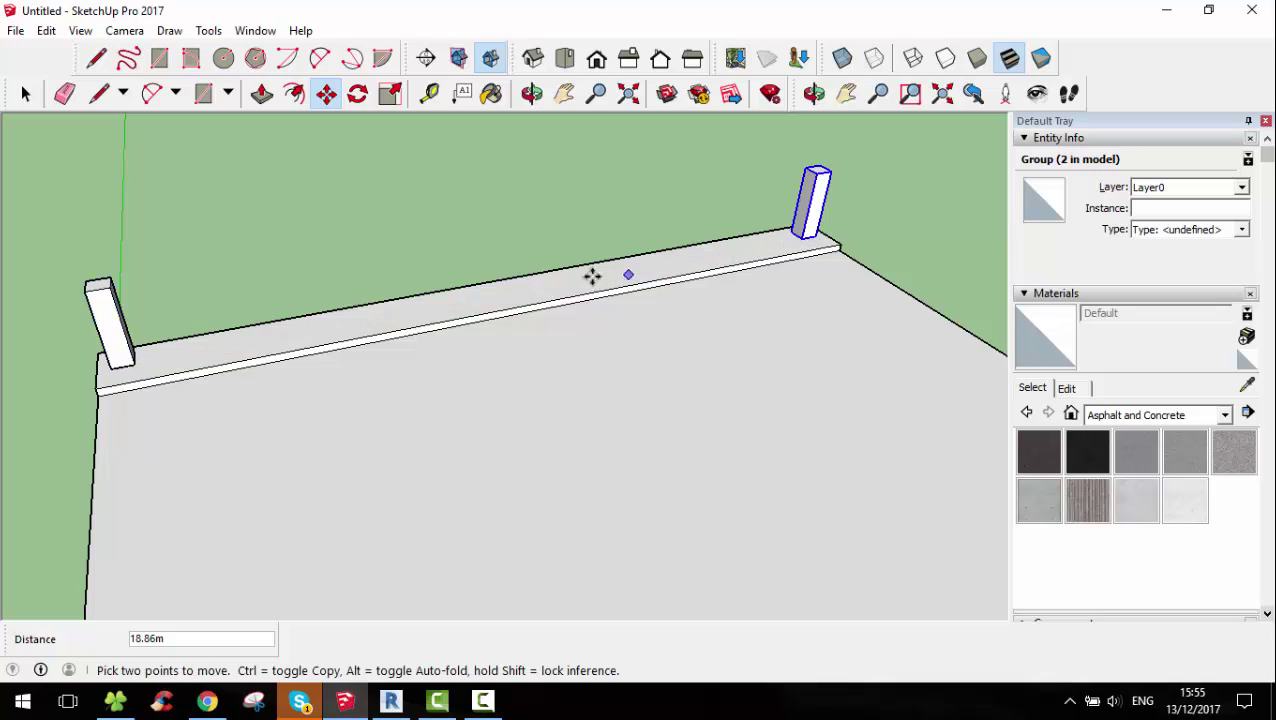
pyautogui.press('Return')
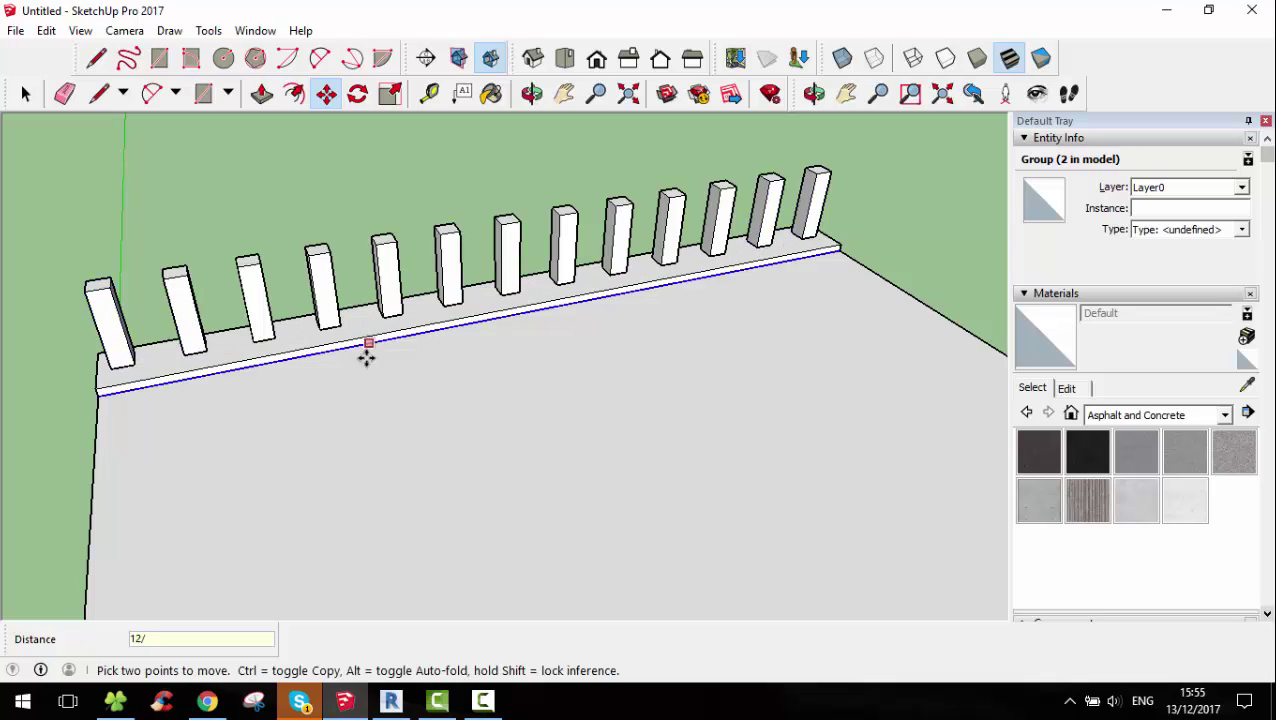
pyautogui.moveTo(385, 262)
pyautogui.mouseDown(button='middle')
pyautogui.moveTo(638, 421)
pyautogui.moveTo(475, 431)
pyautogui.moveTo(300, 350)
pyautogui.mouseUp(button='middle')
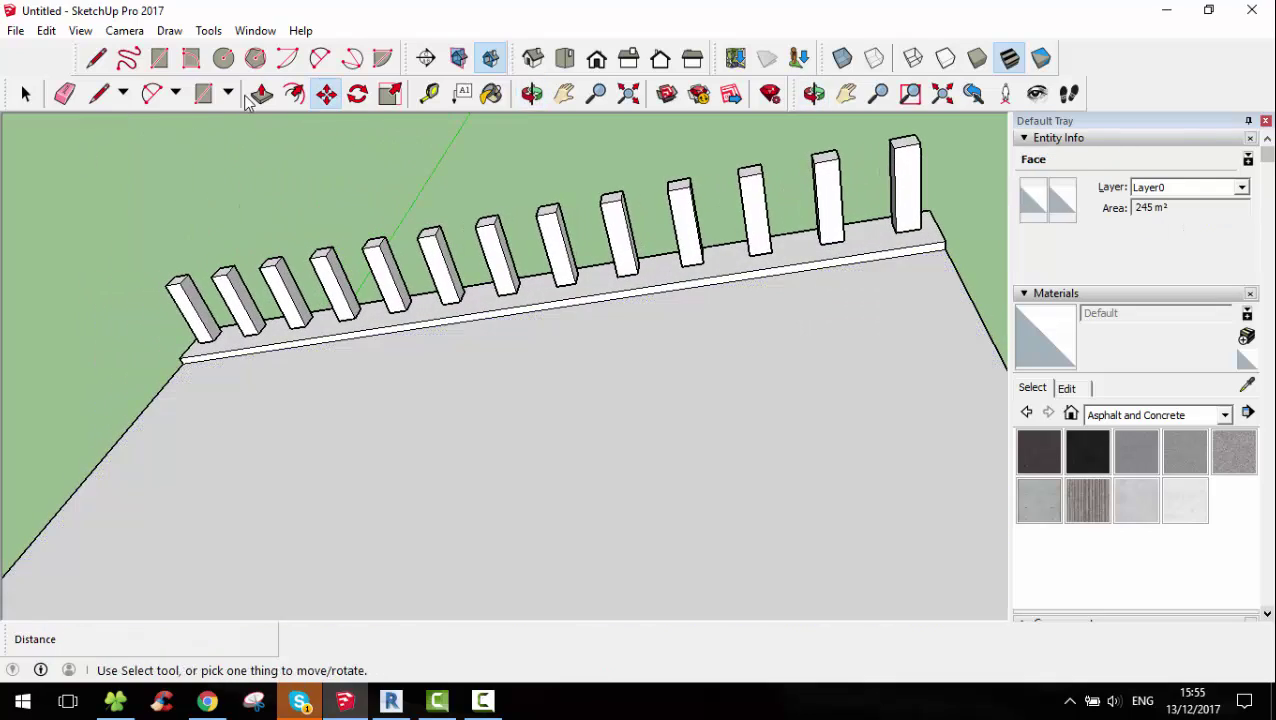
# Begin a rail-profile rectangle on the first post's top
pyautogui.press('r')
pyautogui.scroll(2, 190, 280)
pyautogui.scroll(2, 205, 265)
pyautogui.click(196, 256)
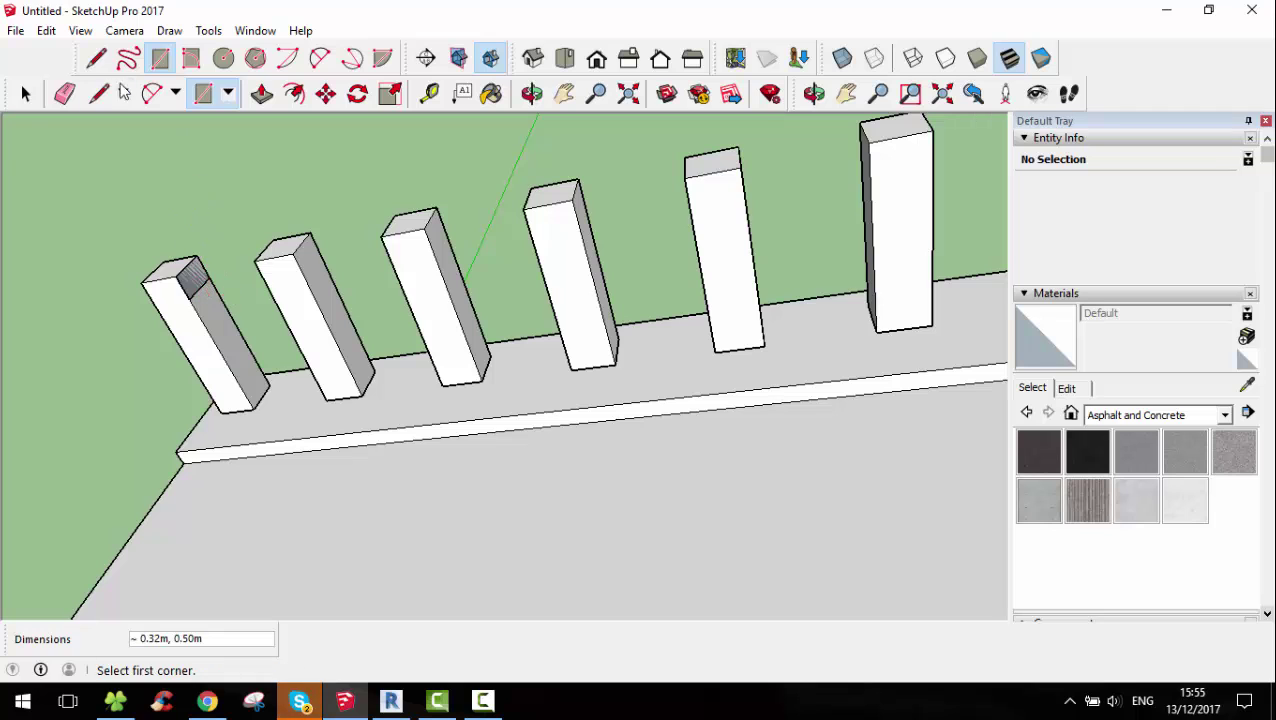
# Push/Pull the post-top rectangle into a rail across the first posts
pyautogui.press('space')
pyautogui.press('p')
pyautogui.moveTo(191, 275); pyautogui.dragTo(757, 240)
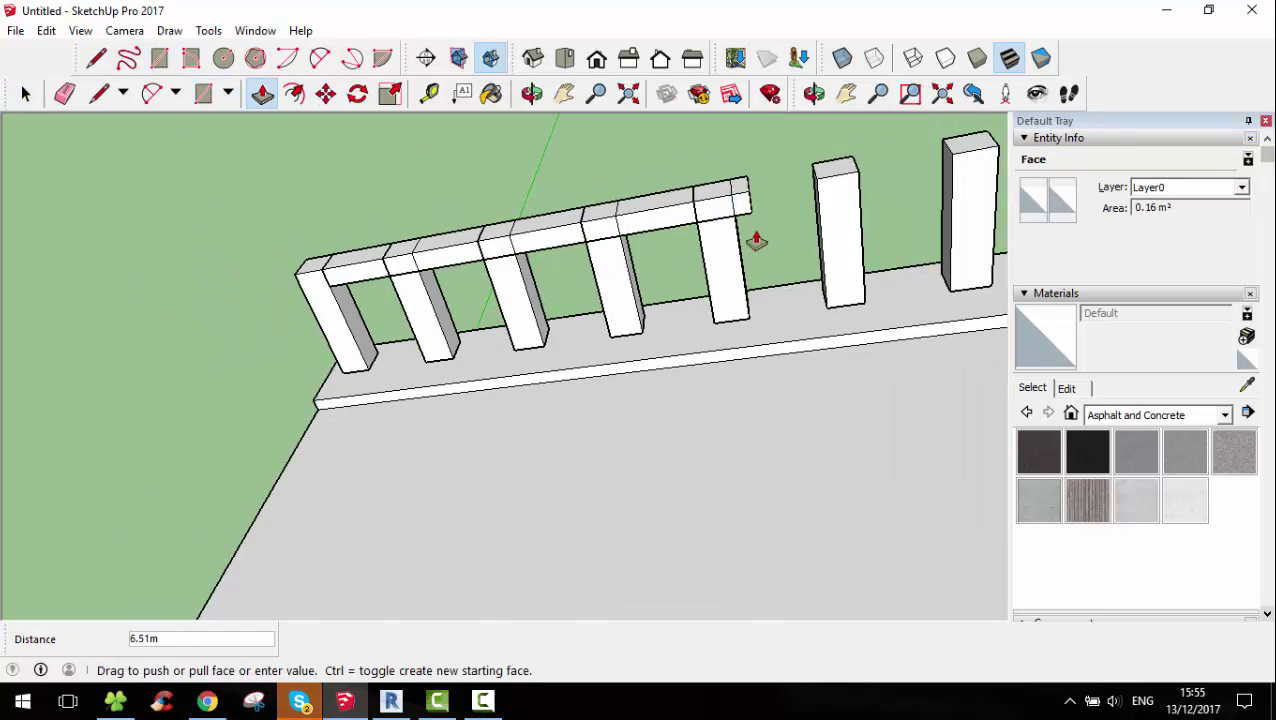
pyautogui.scroll(-3, 757, 240)
pyautogui.keyDown('shift'); pyautogui.moveTo(678, 379); pyautogui.dragTo(1258, 626, button='middle'); pyautogui.keyUp('shift')
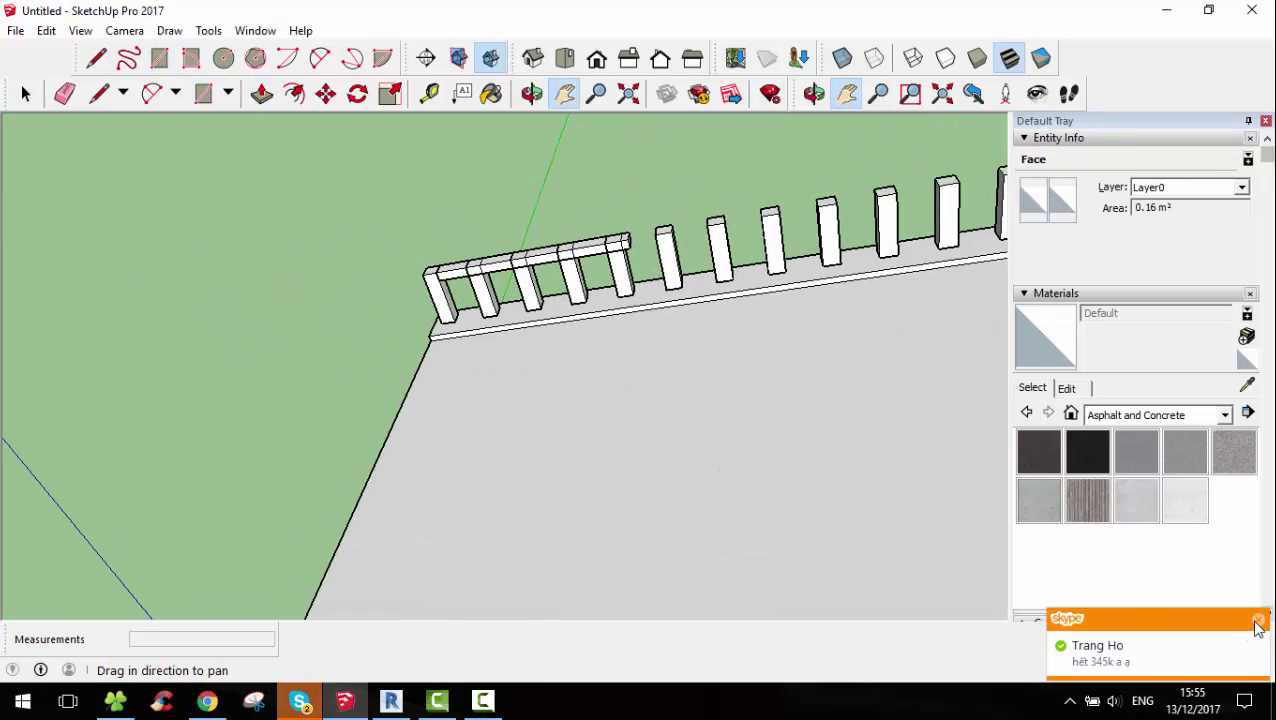
pyautogui.click(1258, 622)
pyautogui.moveTo(564, 450); pyautogui.dragTo(612, 374, button='middle')
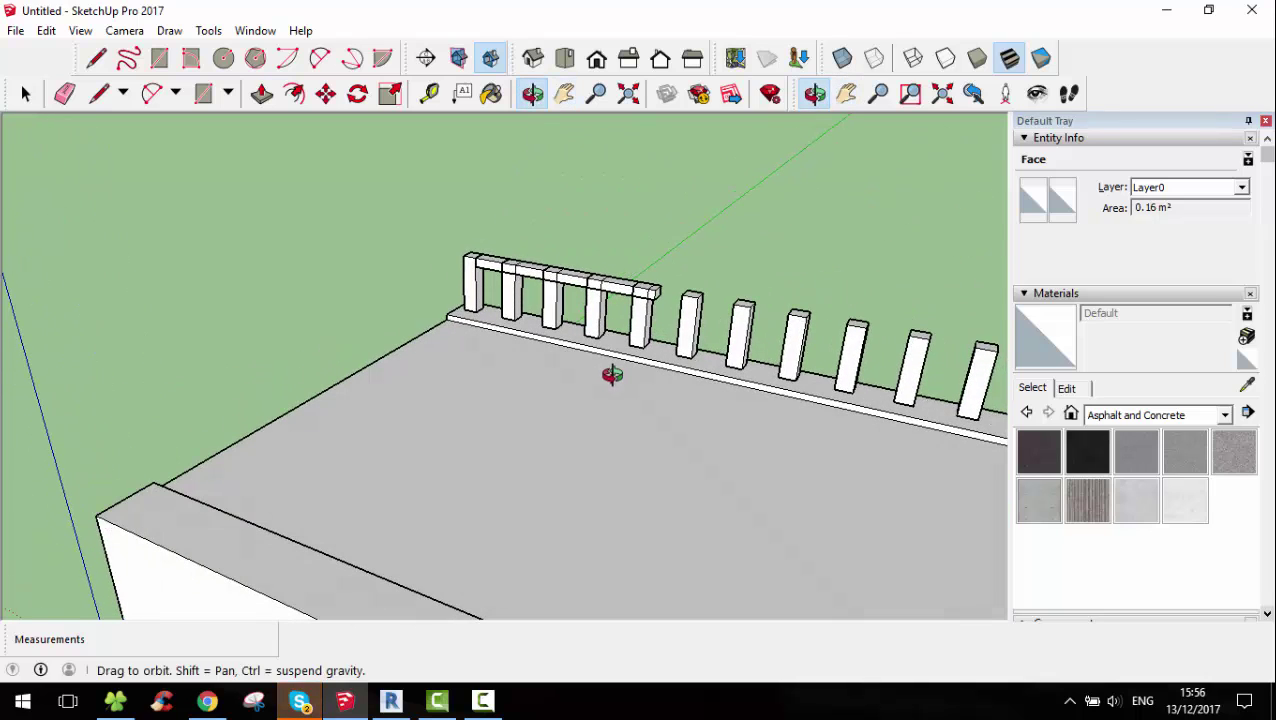
pyautogui.moveTo(429, 147)
pyautogui.keyDown('shift'); pyautogui.mouseDown(button='middle')
pyautogui.moveTo(259, 140)
pyautogui.moveTo(221, 114)
pyautogui.mouseUp(button='middle'); pyautogui.keyUp('shift')
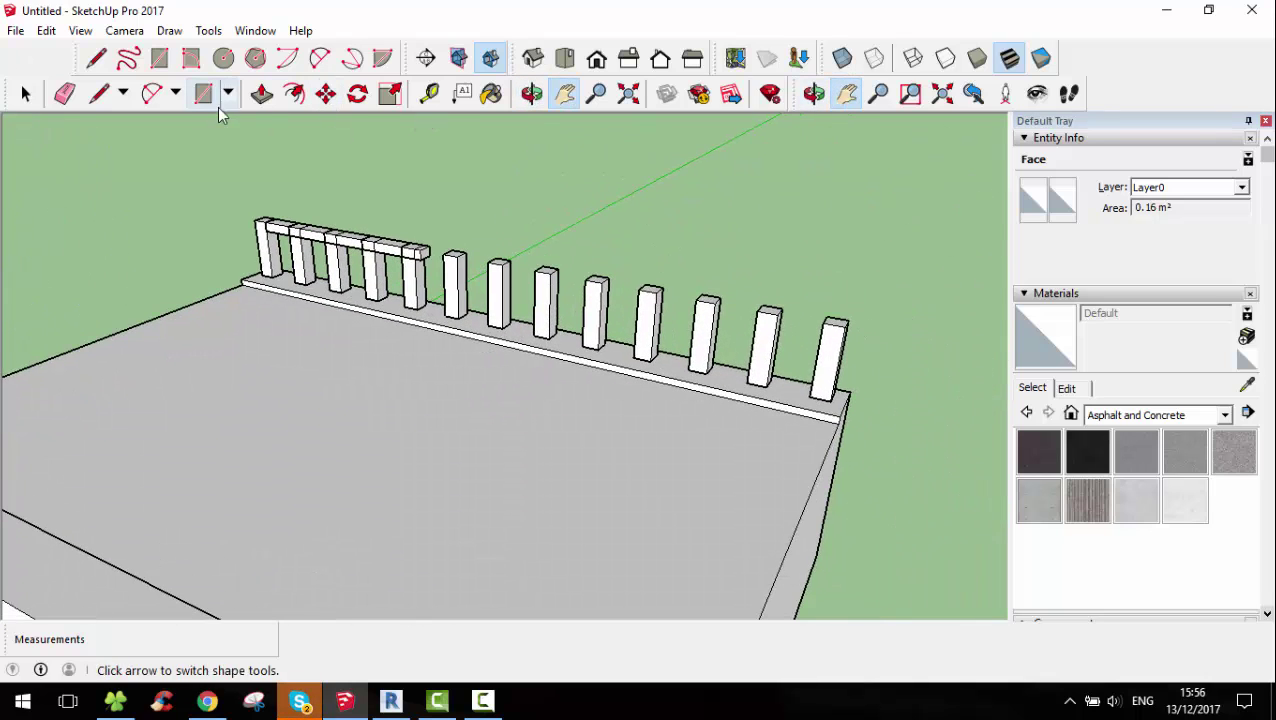
# Extend the rail about 18.38 m to the last post and check its end
pyautogui.click(261, 93)
pyautogui.moveTo(428, 252); pyautogui.dragTo(826, 328)
pyautogui.moveTo(600, 500); pyautogui.dragTo(561, 546, button='middle')
pyautogui.scroll(5, 816, 300)
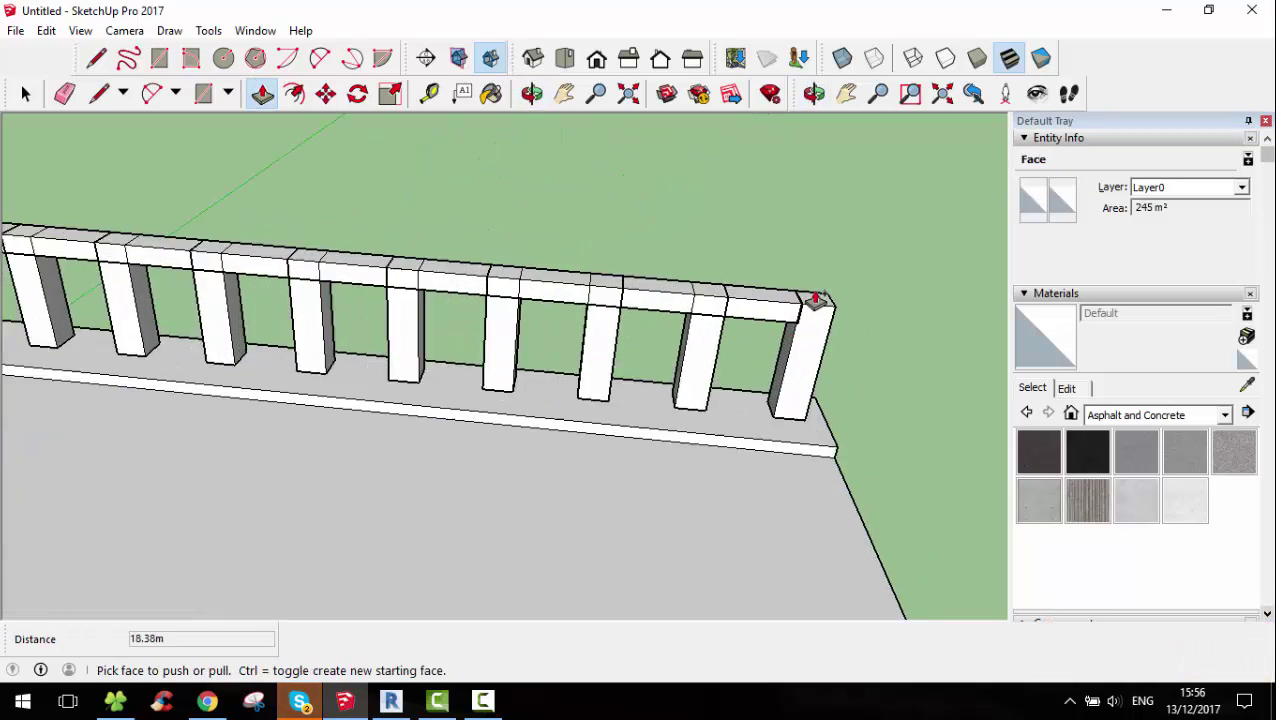
pyautogui.scroll(3, 816, 300)
pyautogui.moveTo(797, 322)
pyautogui.mouseDown(button='middle')
pyautogui.moveTo(735, 433)
pyautogui.moveTo(672, 450)
pyautogui.mouseUp(button='middle')
pyautogui.scroll(-2, 623, 377)
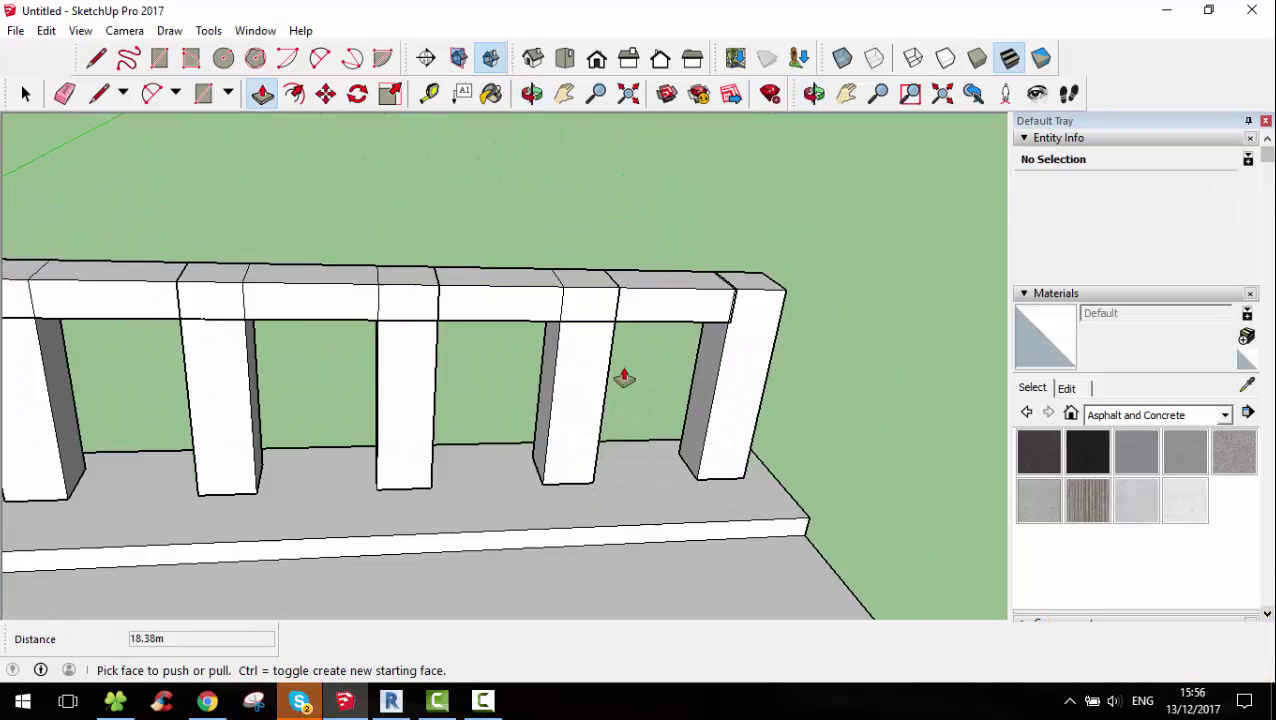
pyautogui.scroll(-3, 623, 377)
pyautogui.moveTo(592, 413)
pyautogui.mouseDown(button='middle')
pyautogui.moveTo(521, 441)
pyautogui.moveTo(177, 342)
pyautogui.mouseUp(button='middle')
# Select the whole railing and start a Ctrl copy-move from its corner
pyautogui.press('space')
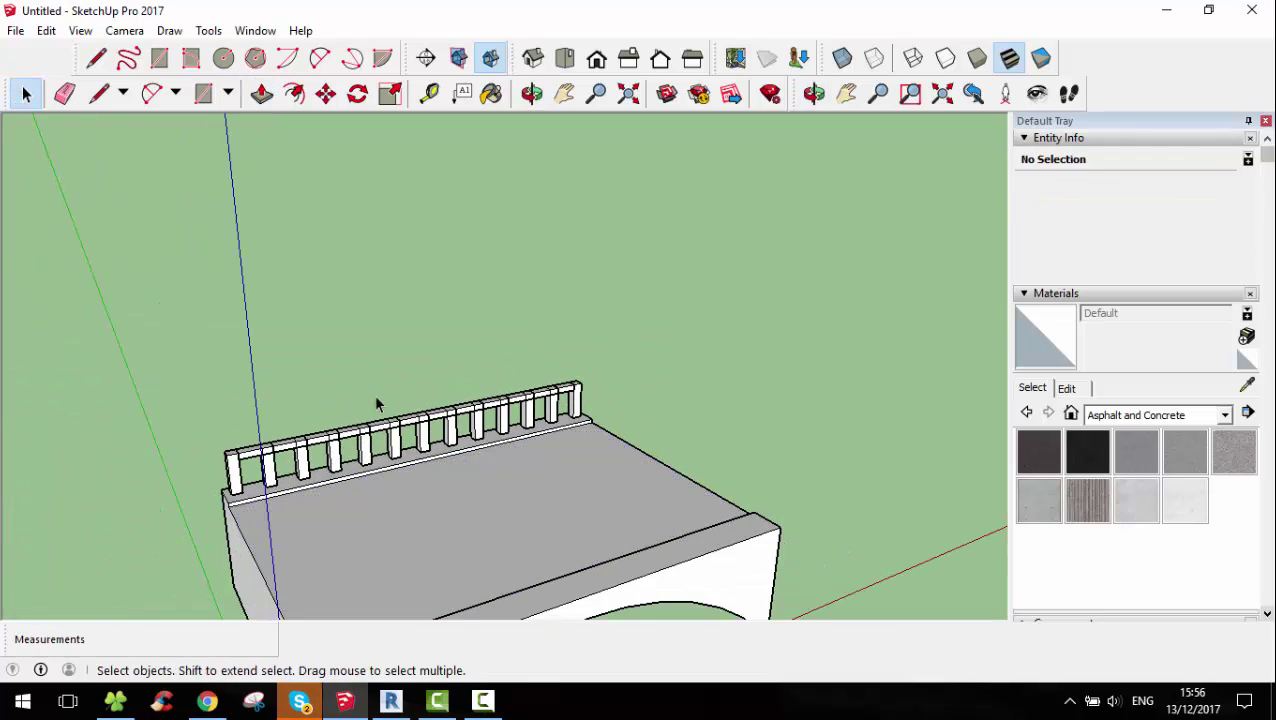
pyautogui.moveTo(377, 403)
pyautogui.mouseDown(button='middle')
pyautogui.moveTo(350, 506)
pyautogui.moveTo(474, 418)
pyautogui.mouseUp(button='middle')
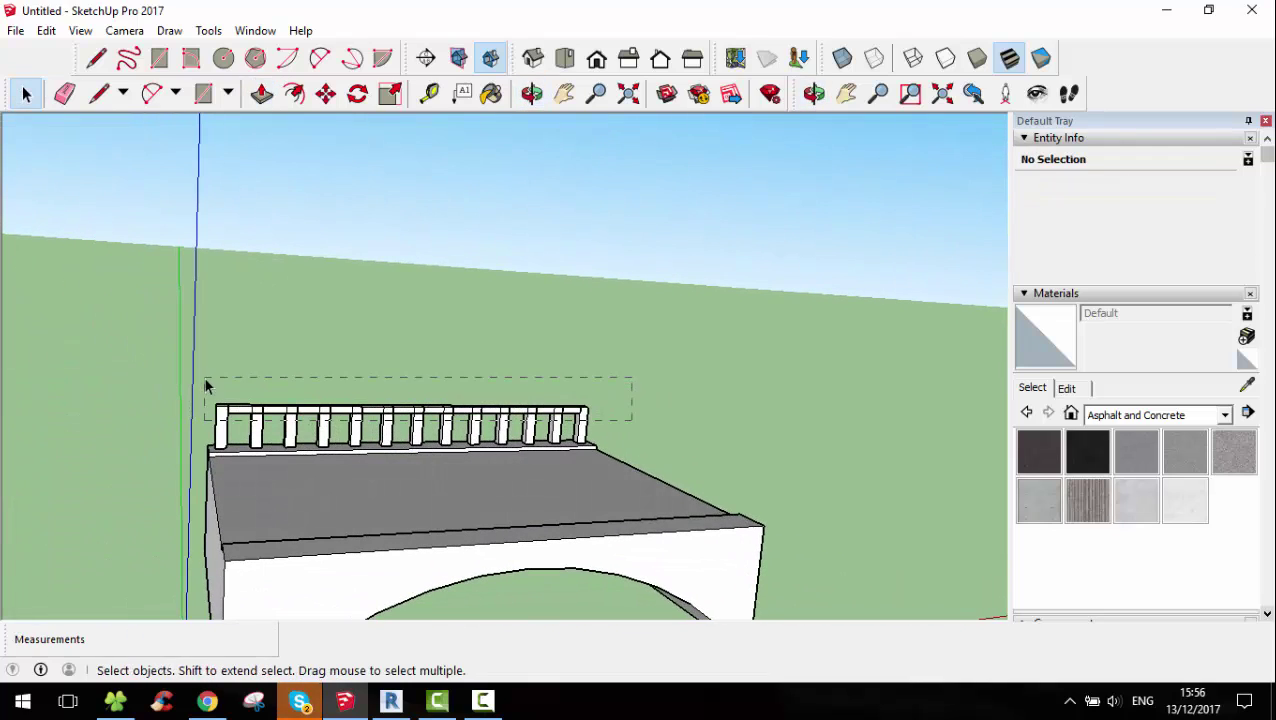
pyautogui.moveTo(206, 386); pyautogui.dragTo(204, 388)
pyautogui.moveTo(158, 528)
pyautogui.mouseDown(button='middle')
pyautogui.moveTo(279, 606)
pyautogui.moveTo(292, 575)
pyautogui.mouseUp(button='middle')
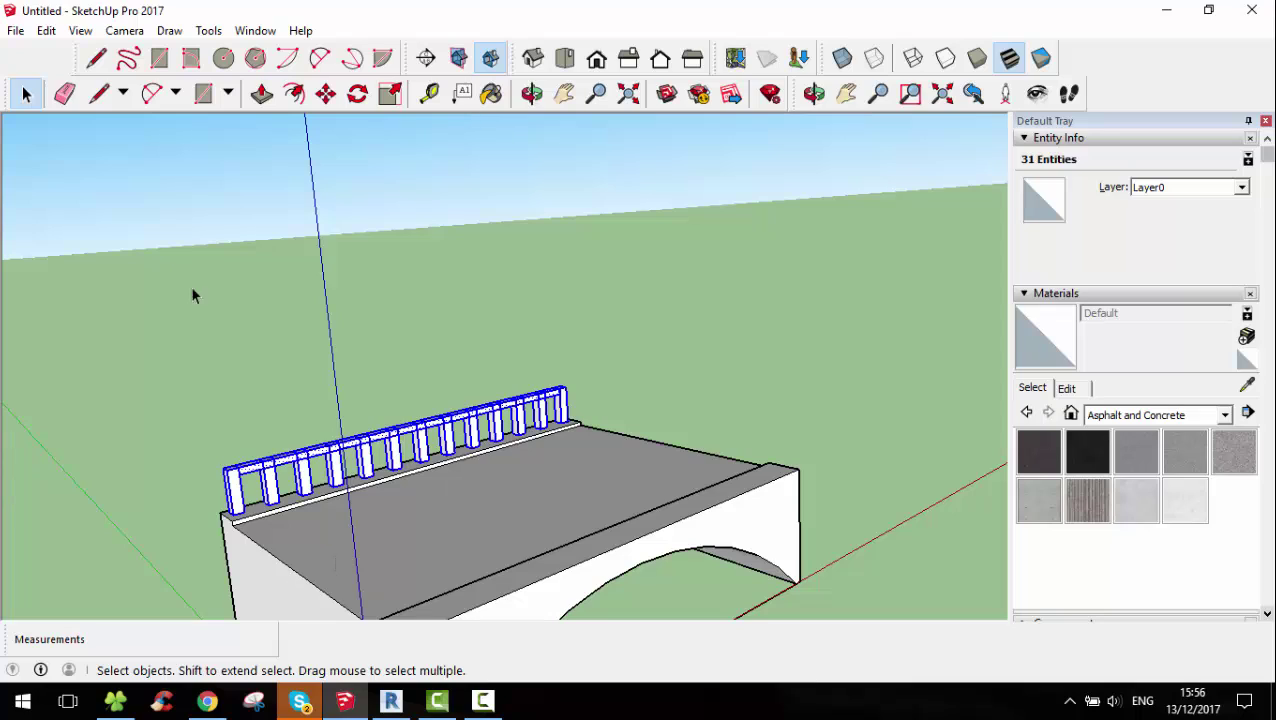
pyautogui.scroll(2, 242, 505)
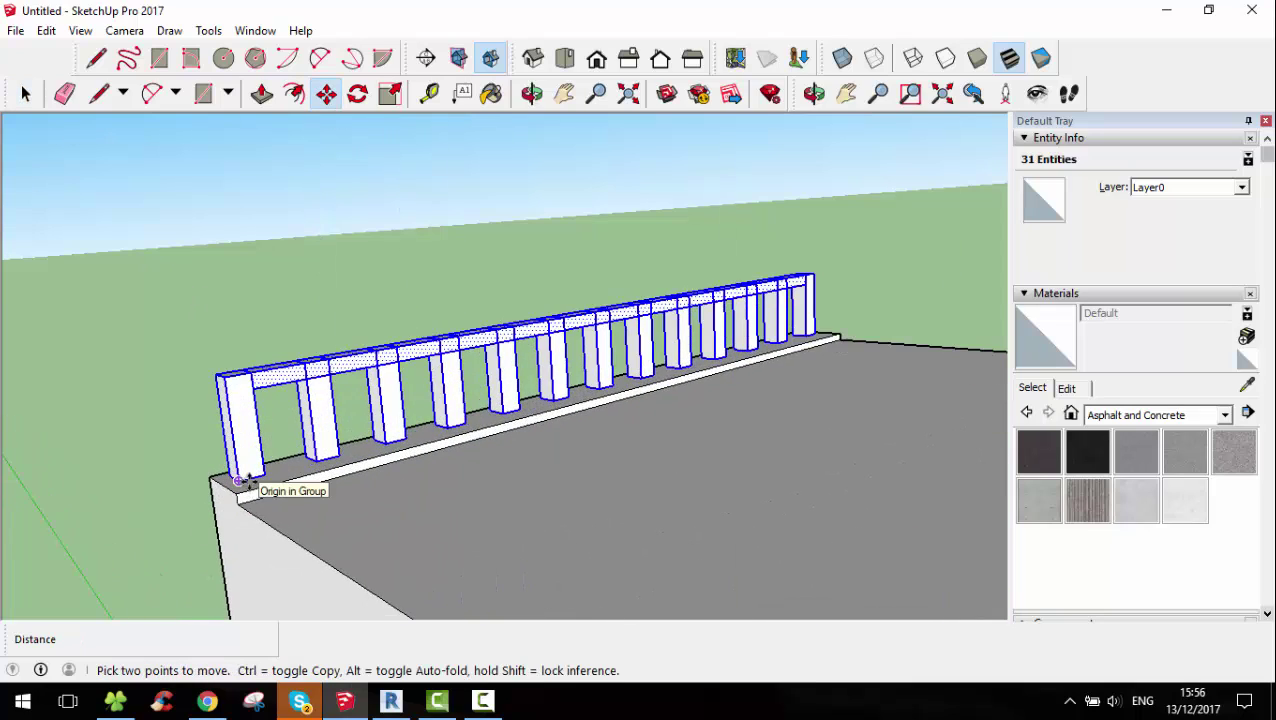
pyautogui.click(265, 495)
pyautogui.press('ctrl')
pyautogui.scroll(-3, 596, 598)
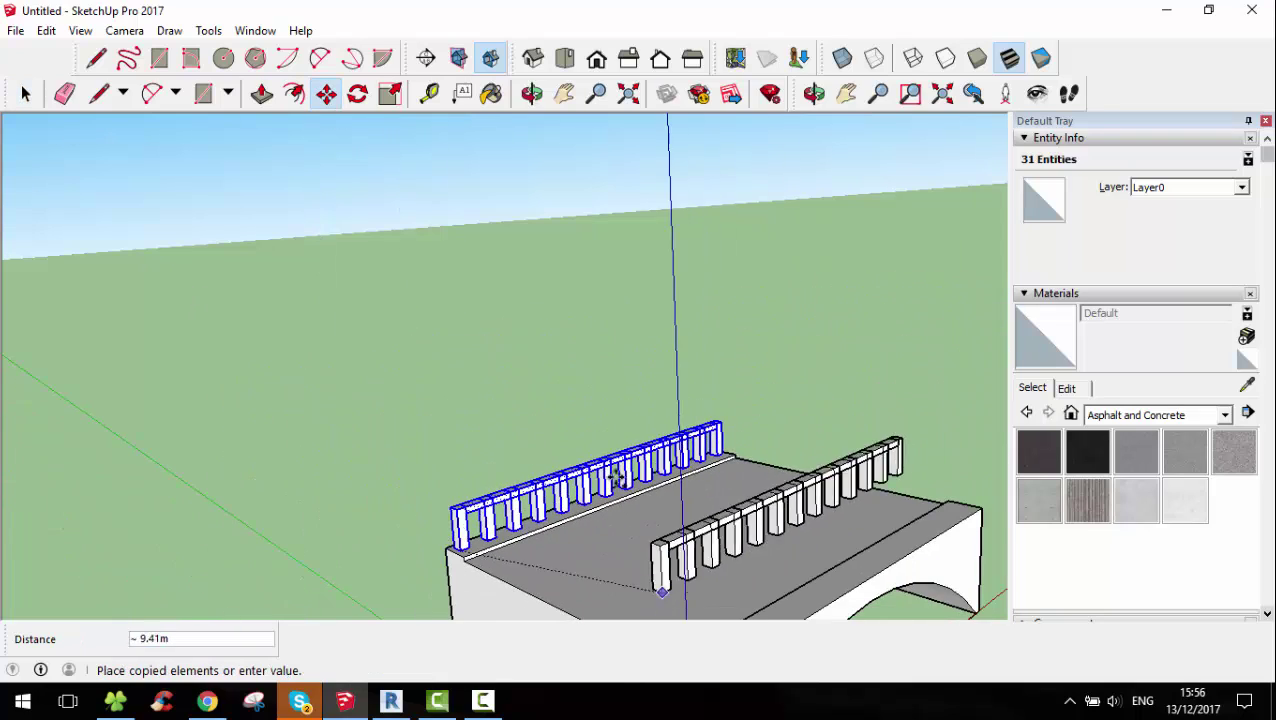
# Place the railing copy 14.24 m across on the opposite deck edge, then begin a ground rectangle
pyautogui.click(564, 93)
pyautogui.moveTo(560, 250); pyautogui.dragTo(560, 400)
pyautogui.moveTo(560, 400); pyautogui.dragTo(618, 484, button='middle')
pyautogui.moveTo(618, 484); pyautogui.dragTo(590, 400)
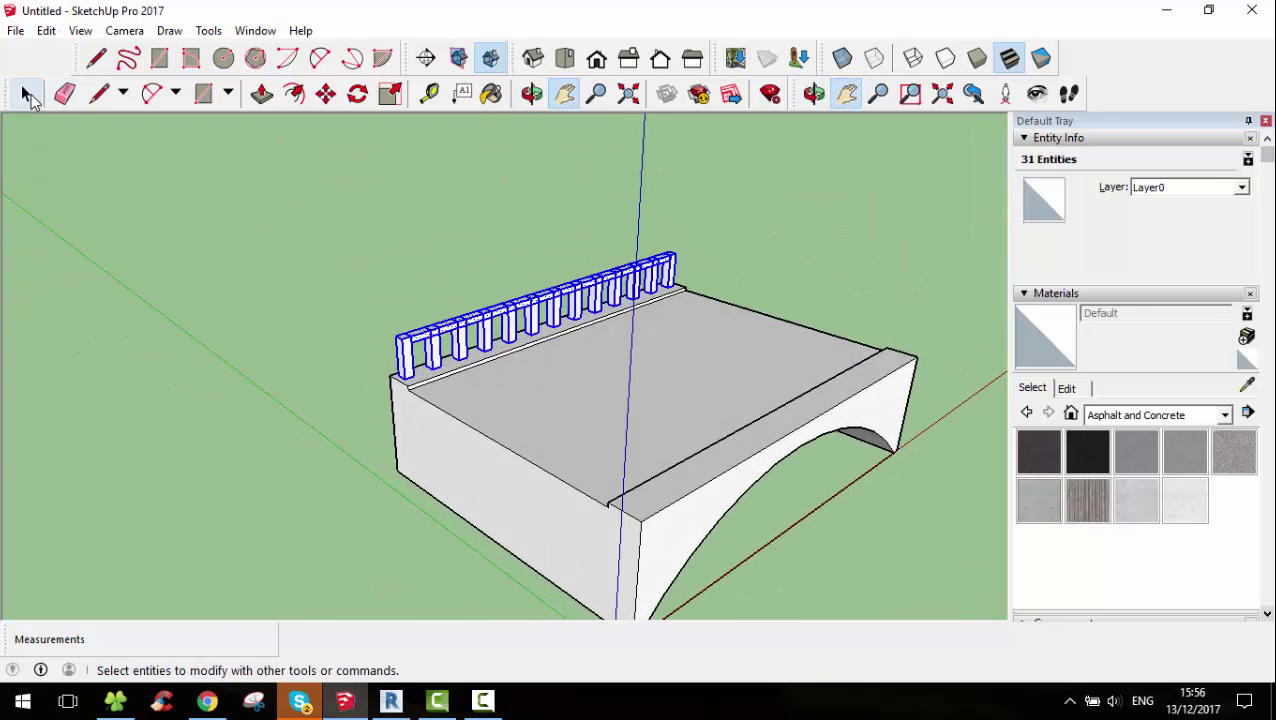
pyautogui.click(326, 93)
pyautogui.moveTo(583, 408); pyautogui.dragTo(655, 490, button='middle')
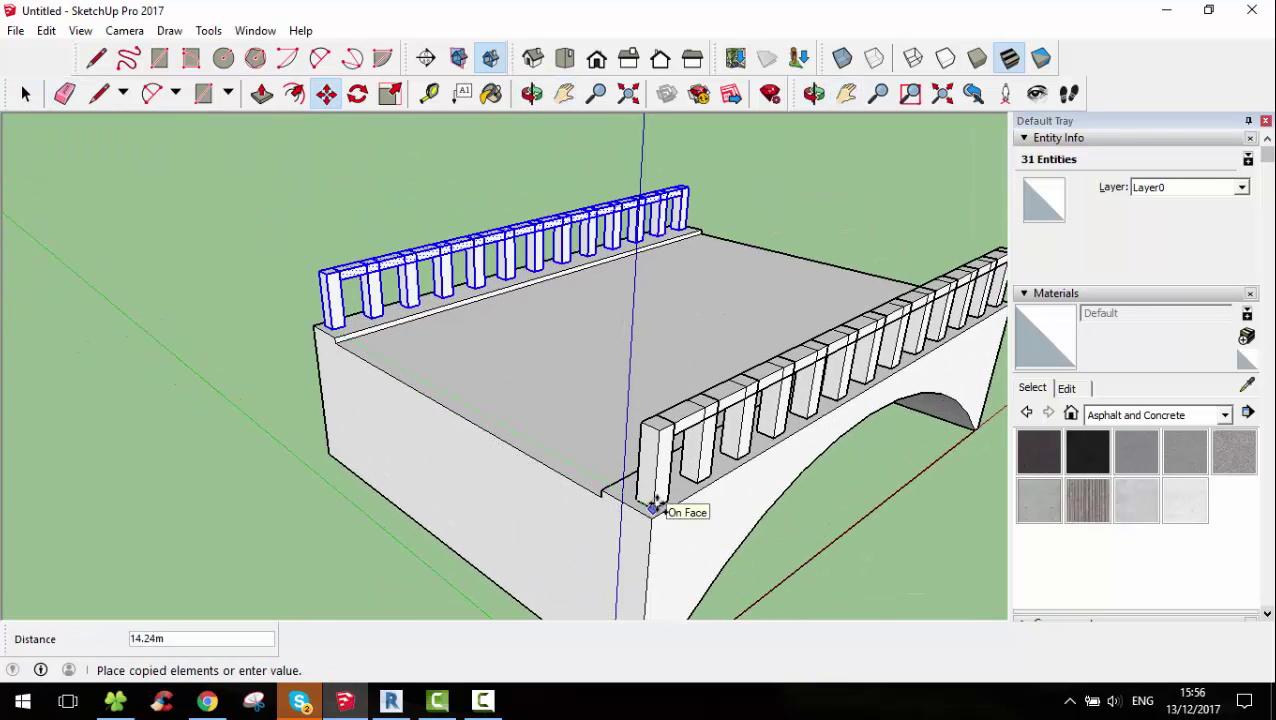
pyautogui.click(652, 508)
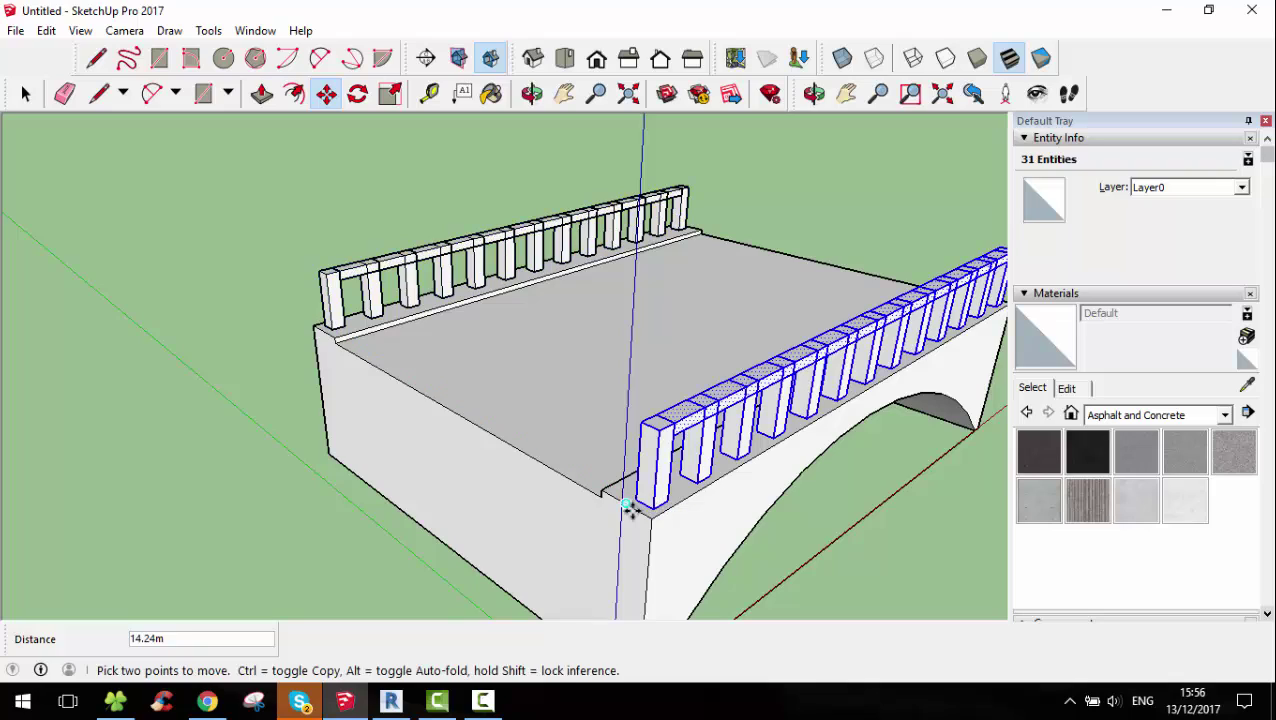
pyautogui.moveTo(788, 541); pyautogui.dragTo(419, 607, button='middle')
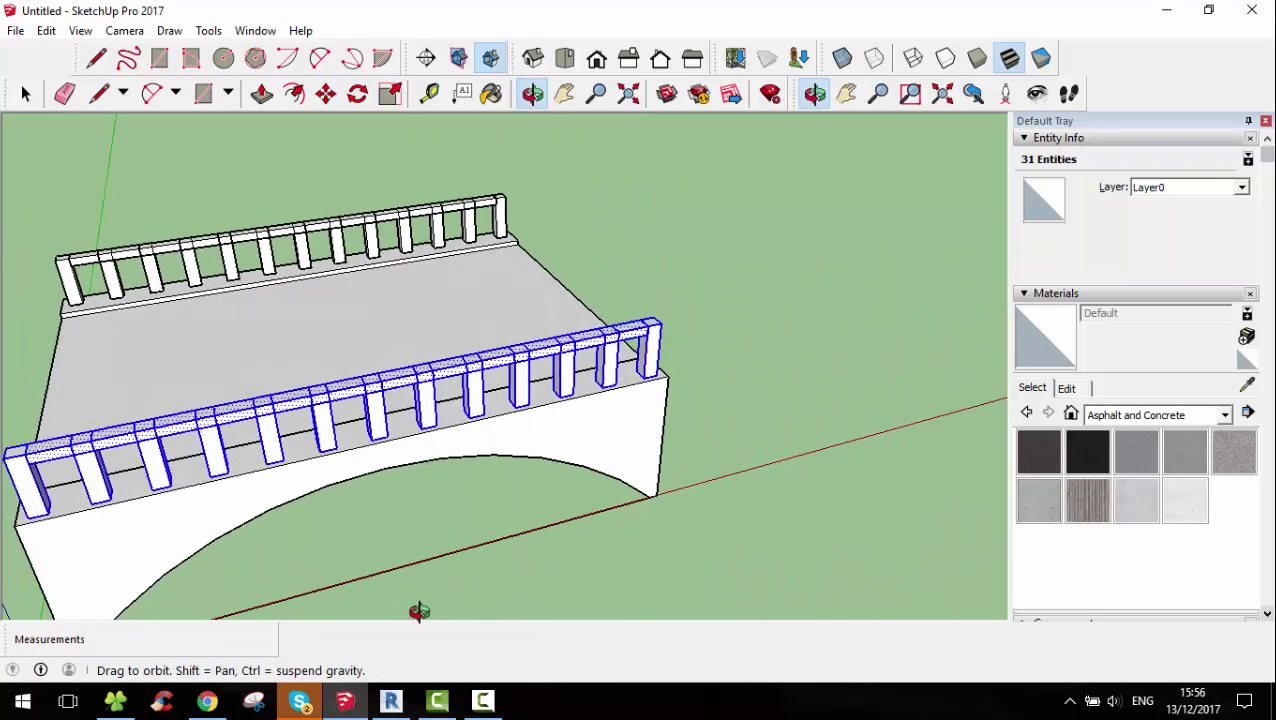
pyautogui.click(203, 94)
pyautogui.click(789, 214)
pyautogui.write('15,3')
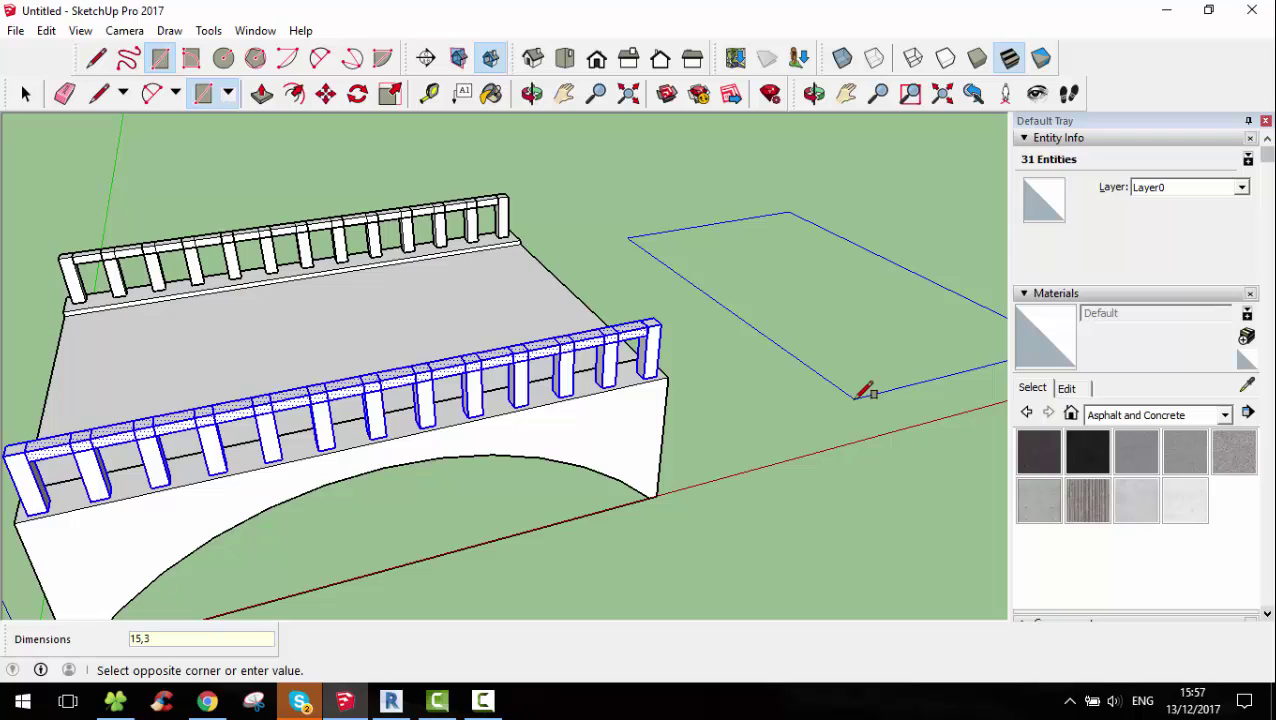
# Draw the pier's 3 × 15 m base rectangle, redoing a wrongly oriented first attempt
pyautogui.press('Return')
pyautogui.hotkey('ctrl', 'z')
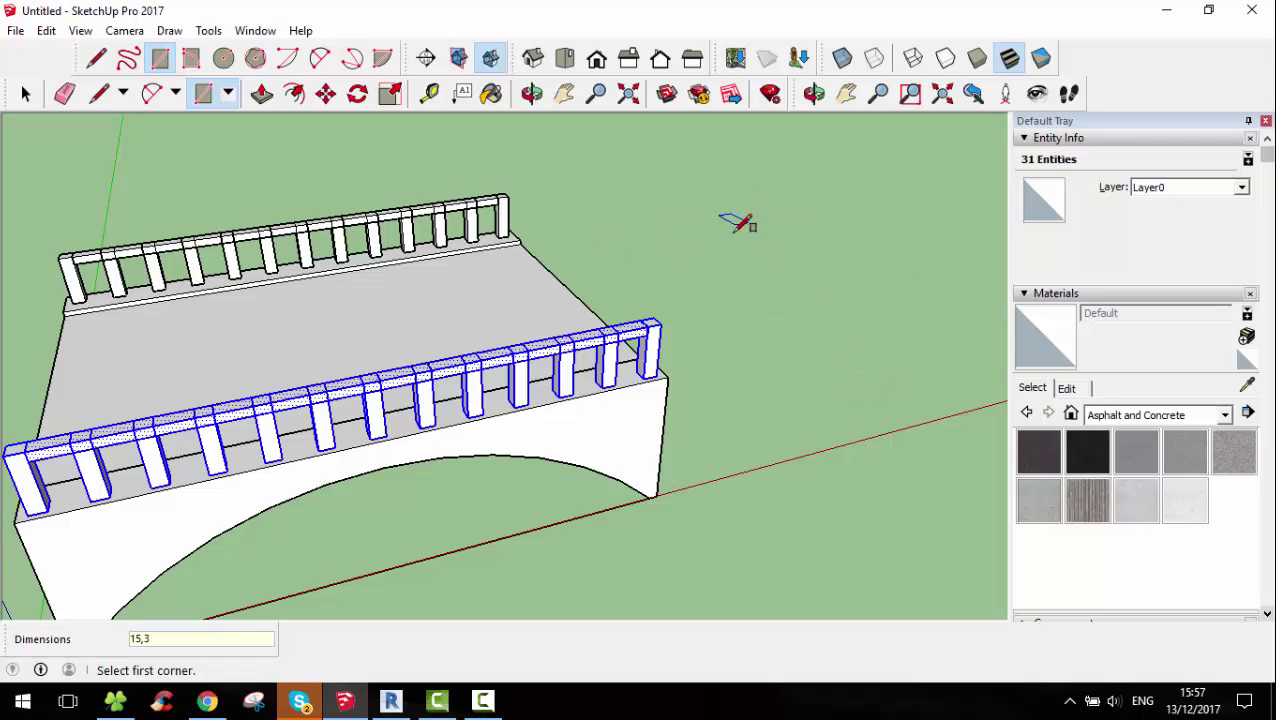
pyautogui.click(735, 233)
pyautogui.write('3,15')
pyautogui.press('Return')
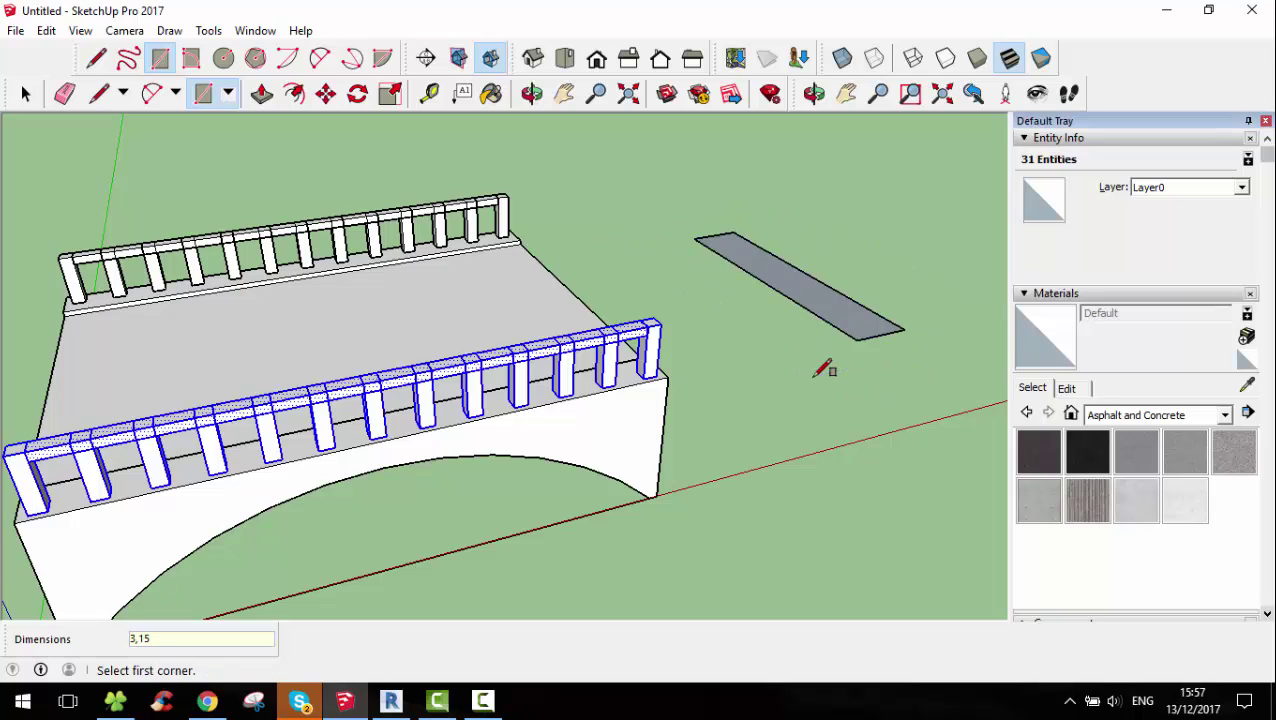
pyautogui.moveTo(806, 280)
pyautogui.mouseDown(button='middle')
pyautogui.moveTo(800, 313)
pyautogui.moveTo(782, 270)
pyautogui.mouseUp(button='middle')
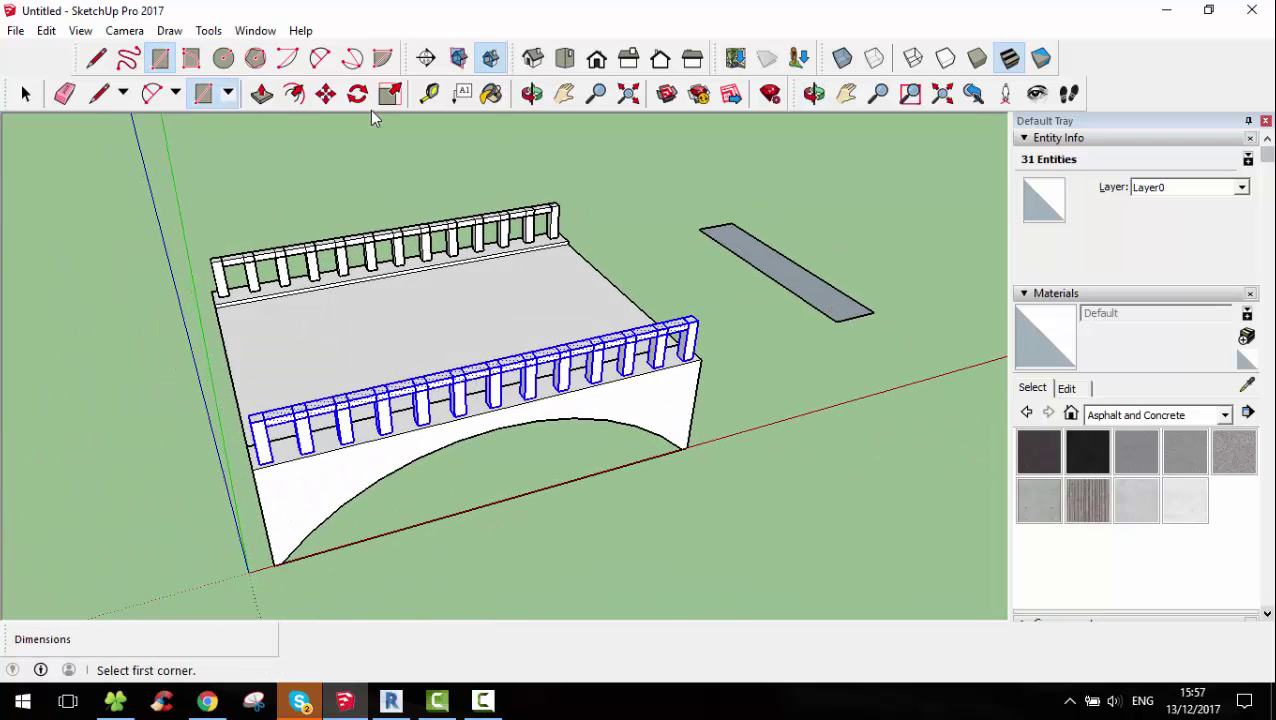
# Offset the rectangle outline outward to form a footing ring
pyautogui.press('p')
pyautogui.press('f')
pyautogui.scroll(1, 797, 299)
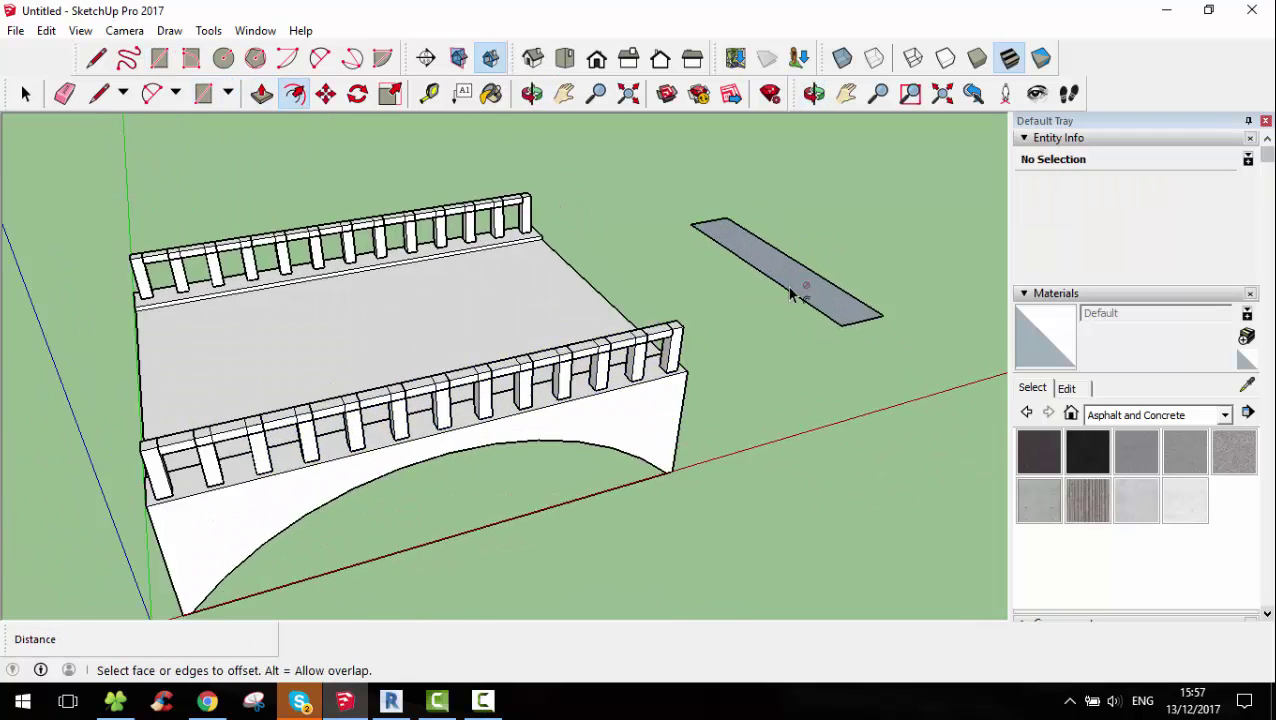
pyautogui.scroll(2, 790, 298)
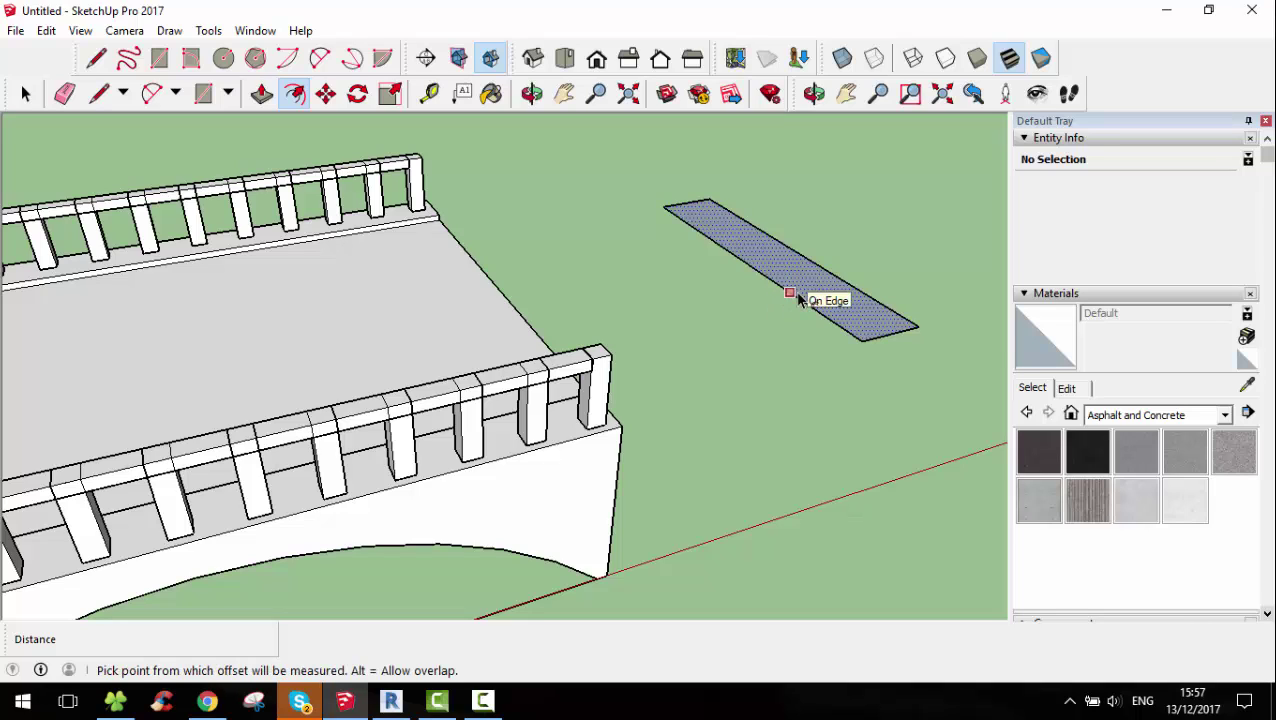
pyautogui.click(789, 292)
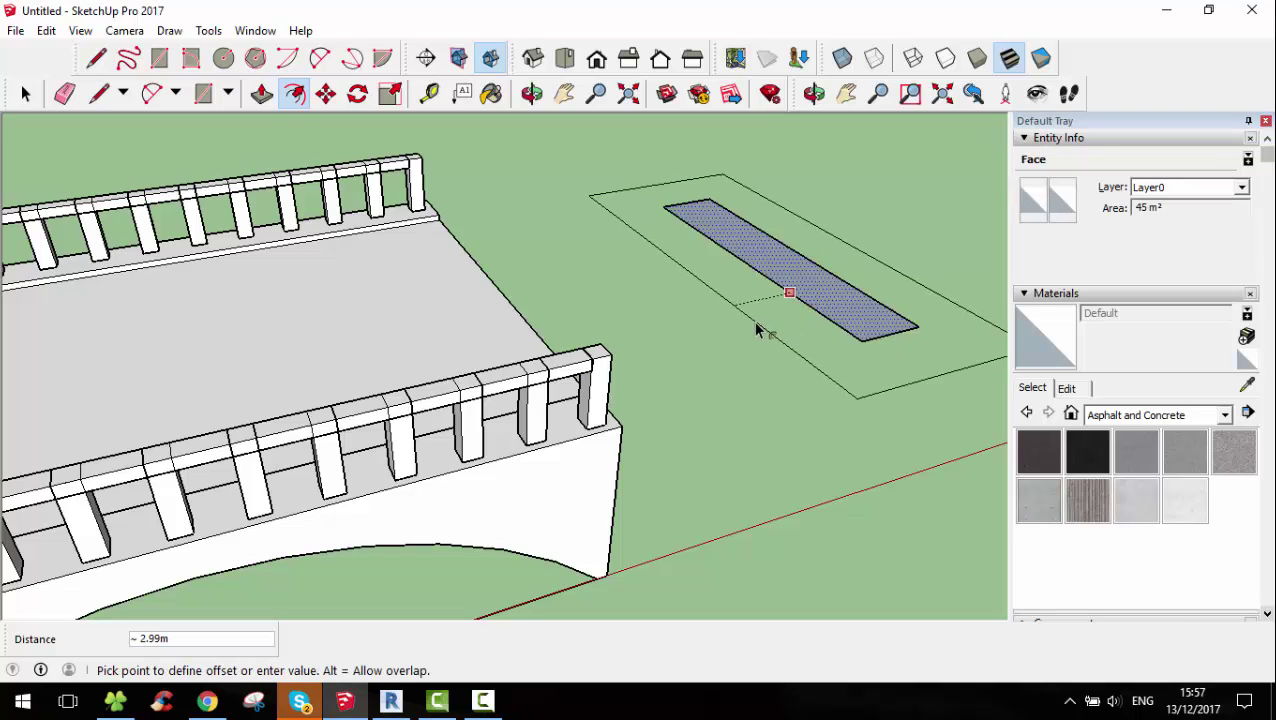
pyautogui.click(758, 328)
# Raise the inner rectangle 10 m into a wall and the outer ring 2.5 m into a footing
pyautogui.click(262, 93)
pyautogui.click(790, 268)
pyautogui.write('10')
pyautogui.press('Return')
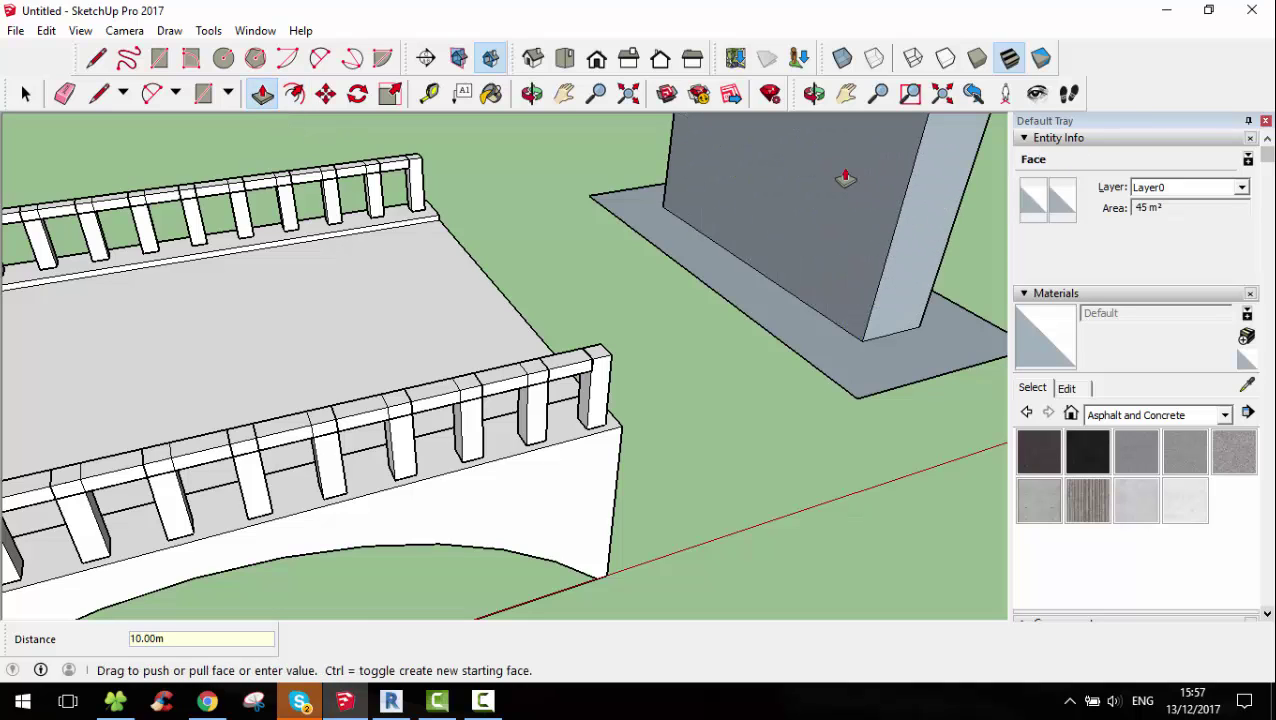
pyautogui.click(874, 380)
pyautogui.write('5')
pyautogui.press('Return')
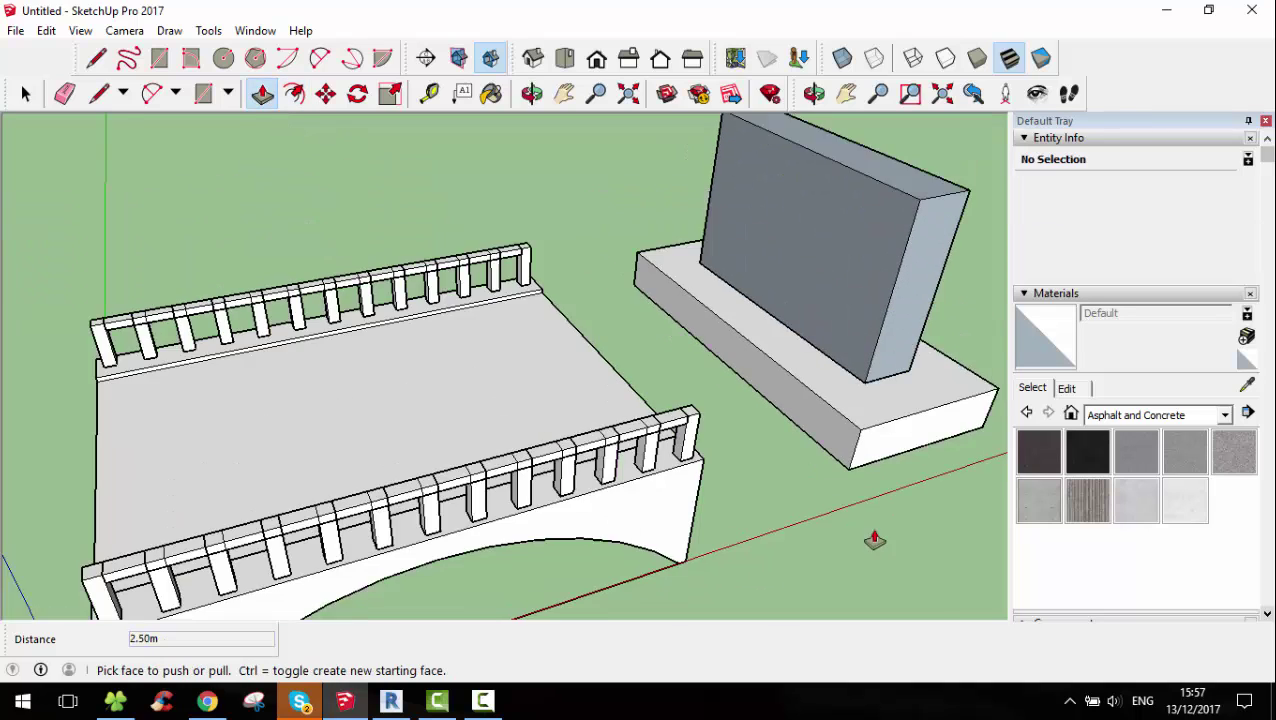
pyautogui.scroll(-5, 875, 535)
pyautogui.moveTo(823, 552); pyautogui.dragTo(239, 137, button='middle')
# Select the whole bridge and make it a component
pyautogui.press('space')
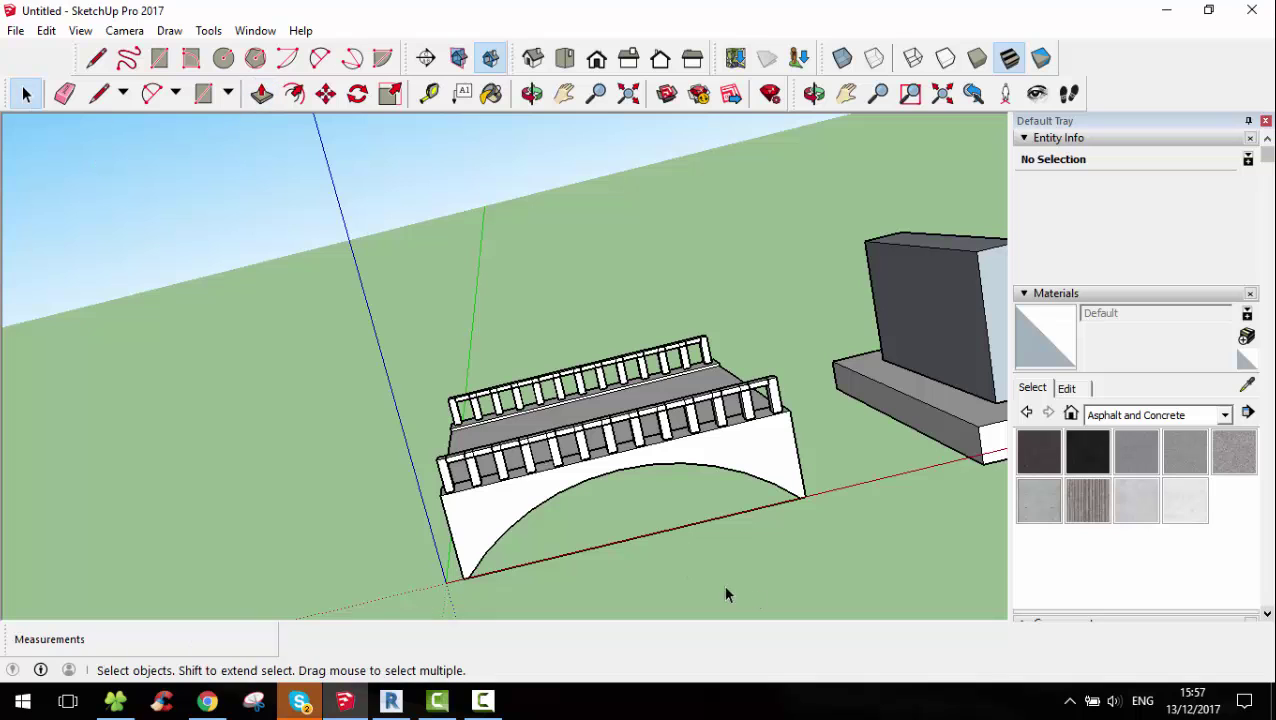
pyautogui.moveTo(698, 556)
pyautogui.mouseDown(button='middle')
pyautogui.moveTo(354, 378)
pyautogui.moveTo(832, 513)
pyautogui.mouseUp(button='middle')
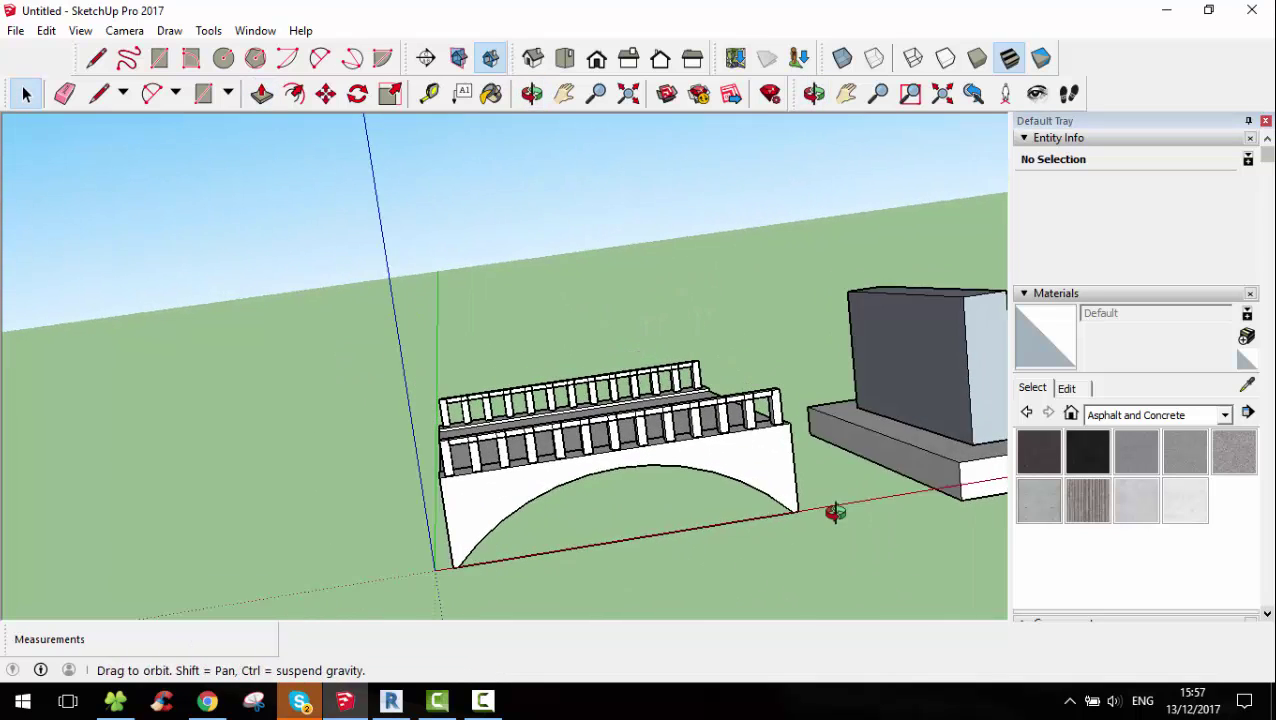
pyautogui.moveTo(826, 580); pyautogui.dragTo(365, 427)
pyautogui.rightClick(549, 437)
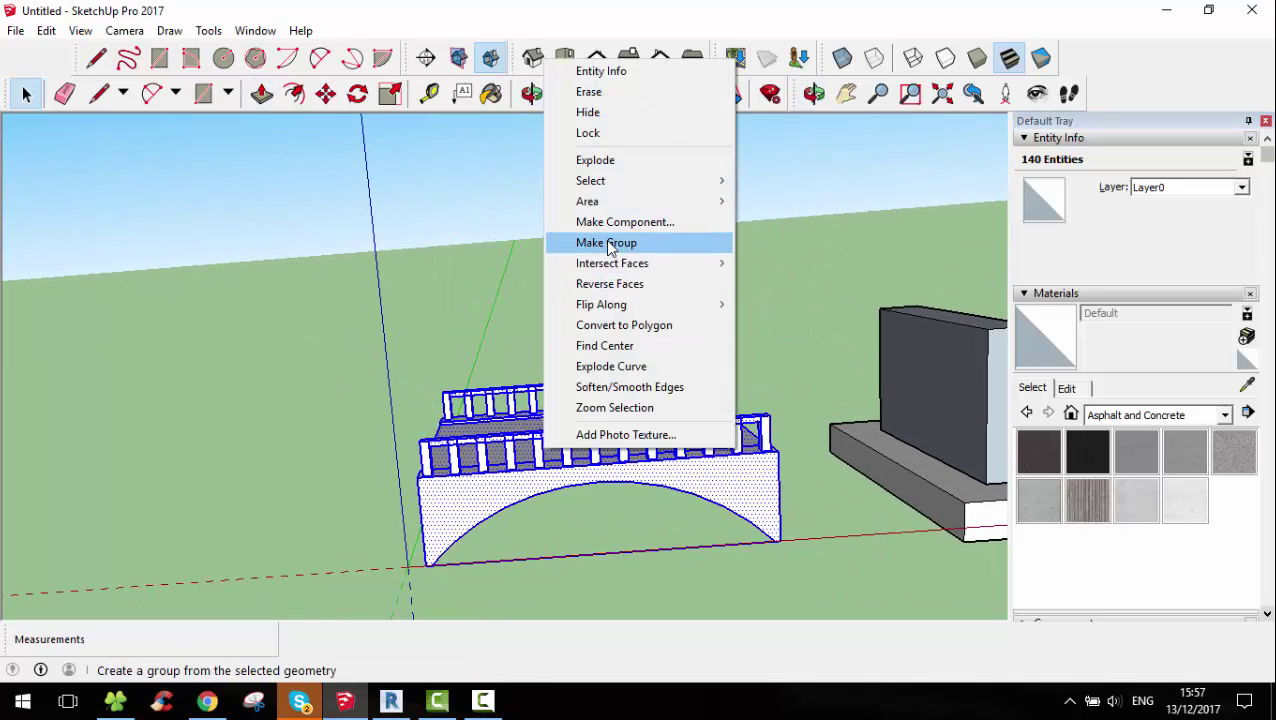
pyautogui.click(619, 230)
pyautogui.click(663, 482)
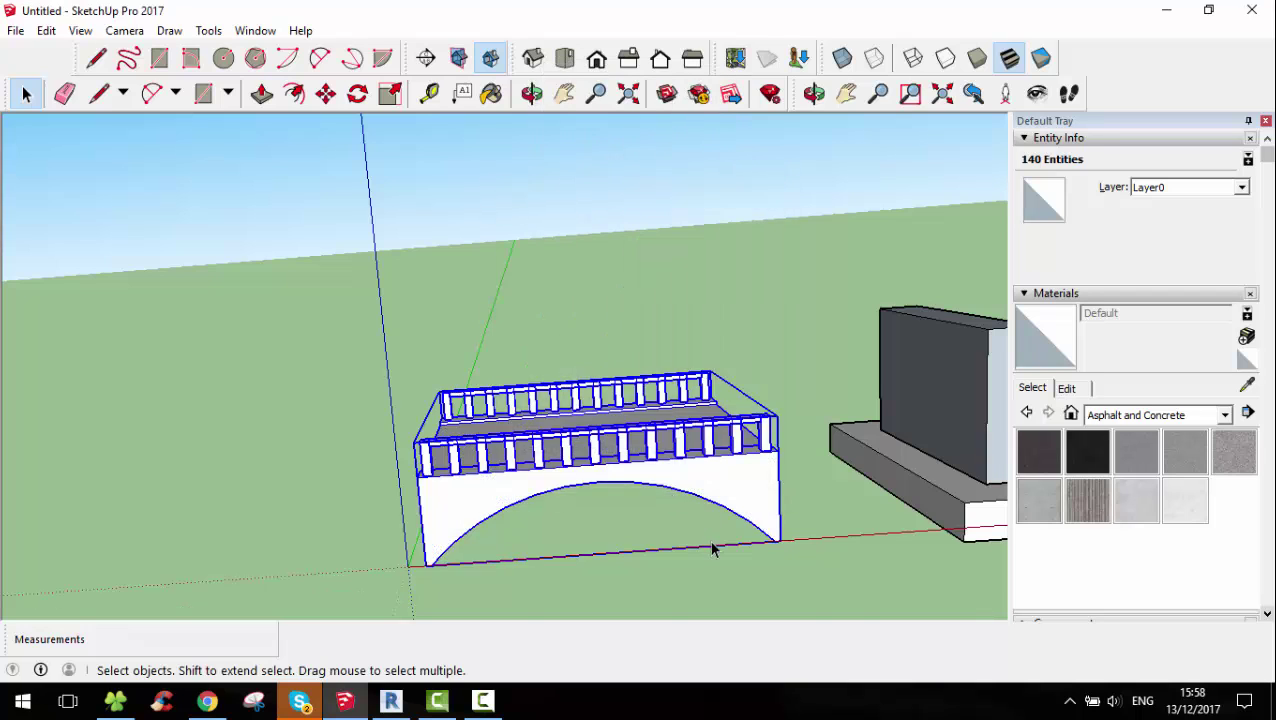
# Make the pier and its footing a separate component
pyautogui.moveTo(712, 541); pyautogui.dragTo(948, 594, button='middle')
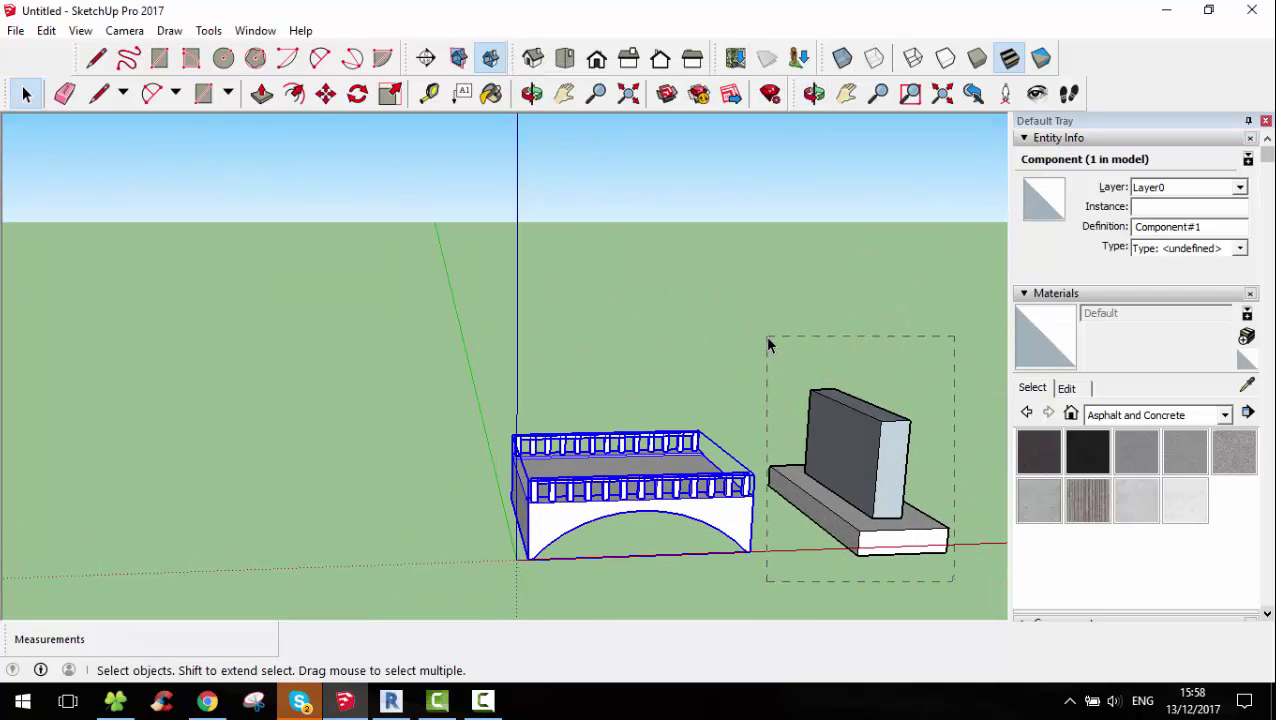
pyautogui.moveTo(767, 345); pyautogui.dragTo(913, 457)
pyautogui.rightClick(875, 481)
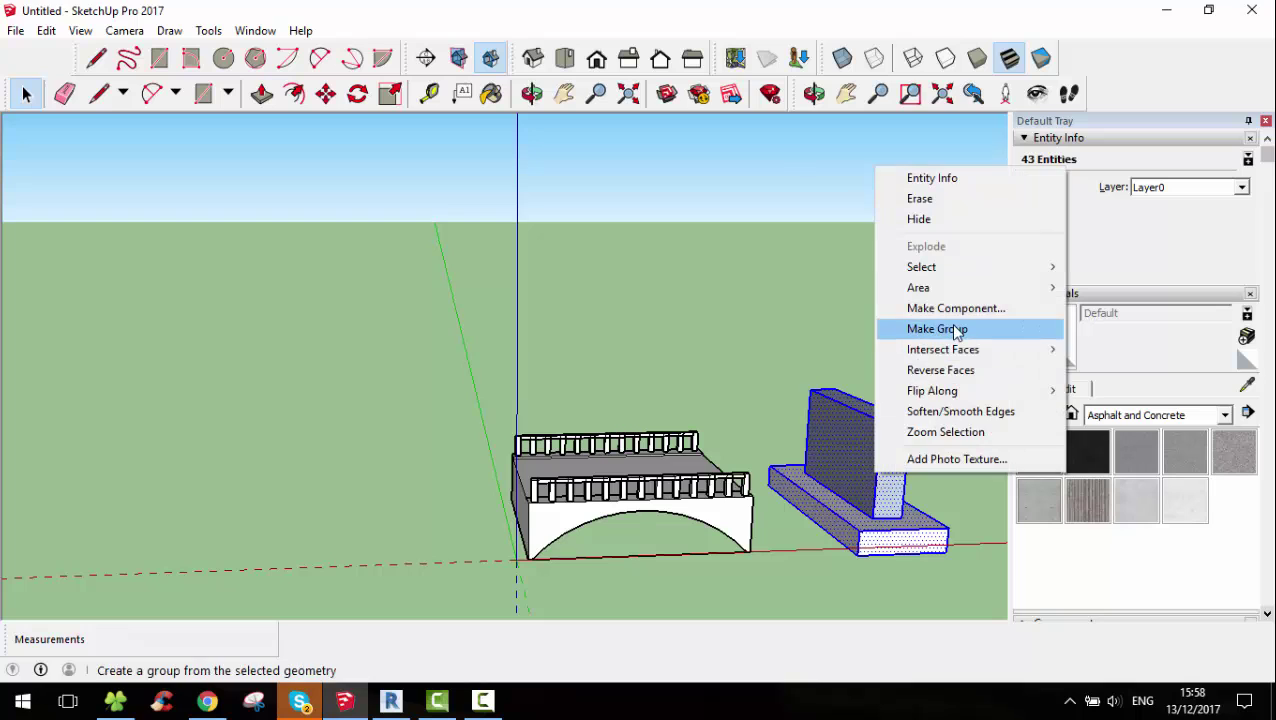
pyautogui.click(945, 308)
pyautogui.click(662, 482)
pyautogui.scroll(2, 643, 512)
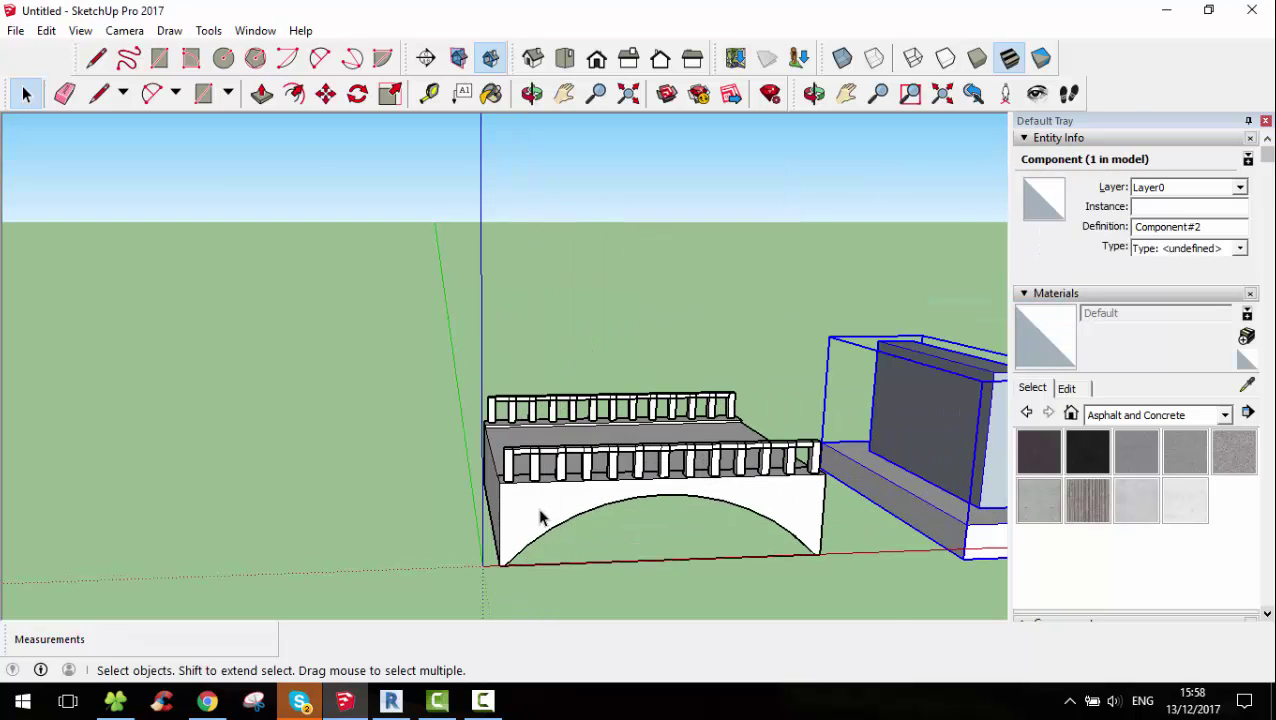
pyautogui.click(547, 517)
# Move the bridge so it rests on the pier top's midpoint
pyautogui.click(326, 93)
pyautogui.click(504, 569)
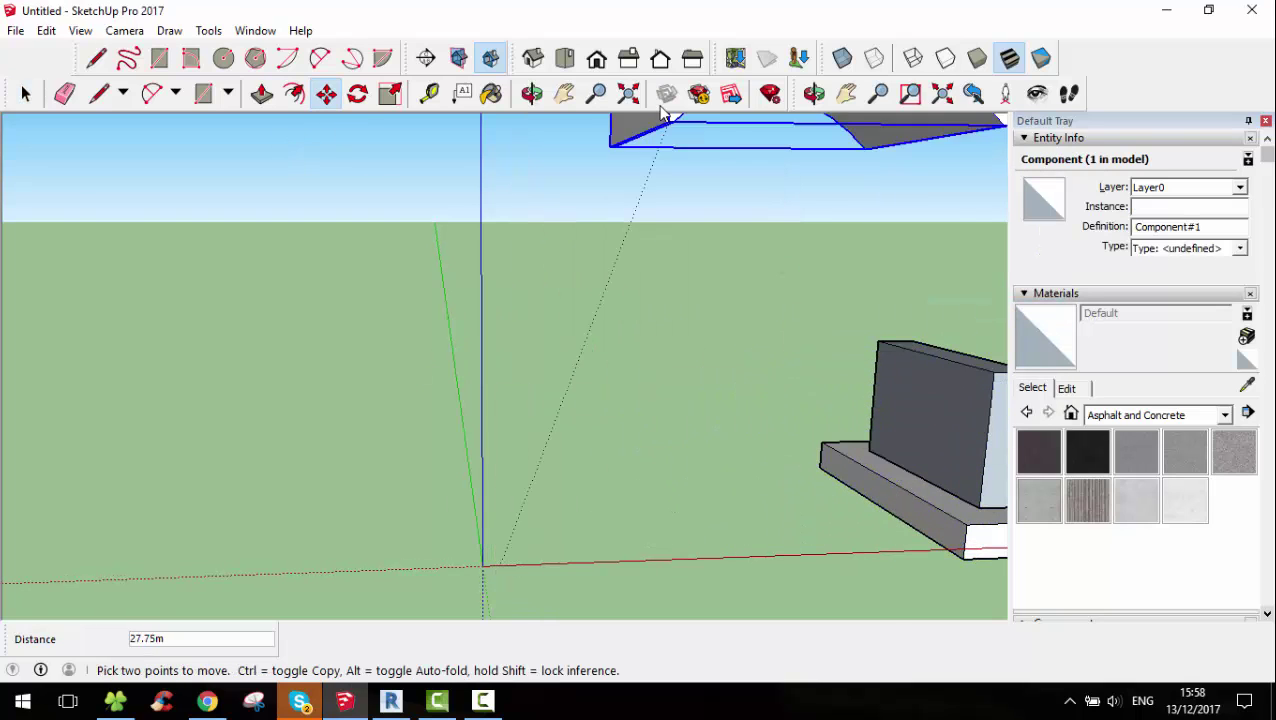
pyautogui.keyDown('shift'); pyautogui.moveTo(826, 356); pyautogui.dragTo(604, 287, button='middle'); pyautogui.keyUp('shift')
pyautogui.scroll(2, 670, 350)
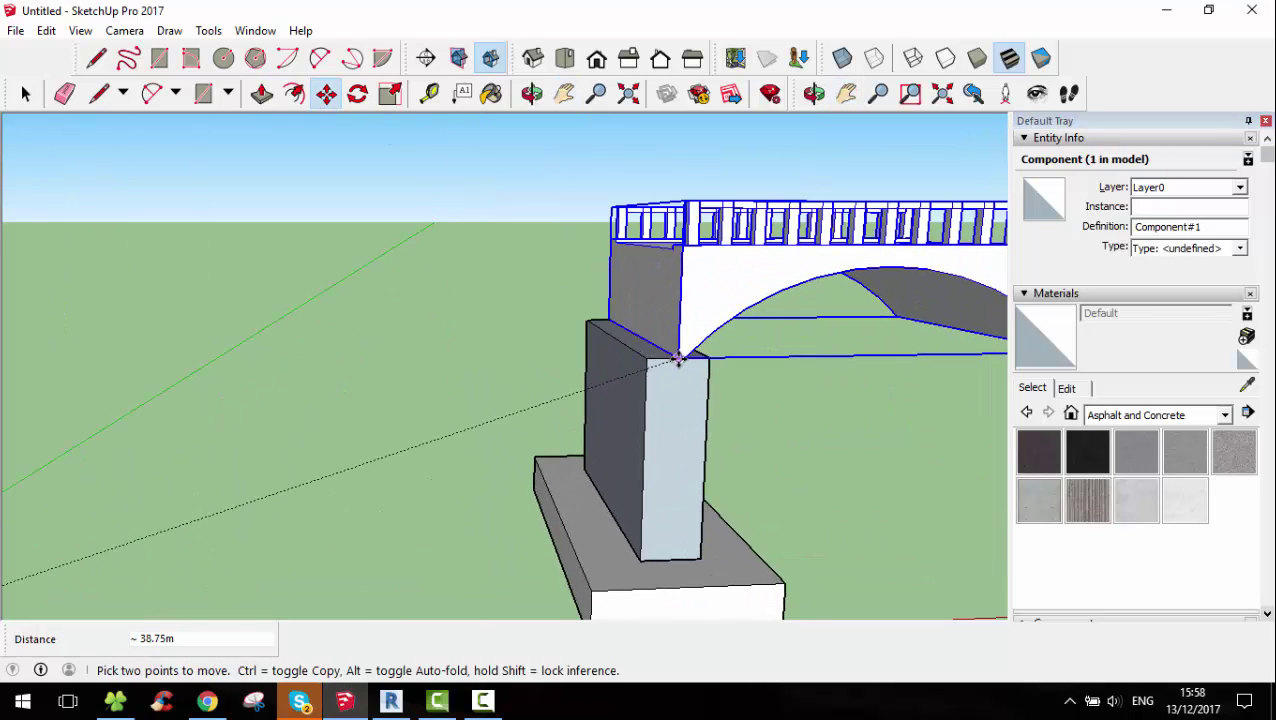
pyautogui.click(678, 360)
pyautogui.scroll(-3, 697, 447)
pyautogui.moveTo(809, 472)
pyautogui.mouseDown(button='middle')
pyautogui.moveTo(766, 523)
pyautogui.moveTo(637, 383)
pyautogui.mouseUp(button='middle')
# Copy the pier to sit under the arch's left end
pyautogui.click(715, 460)
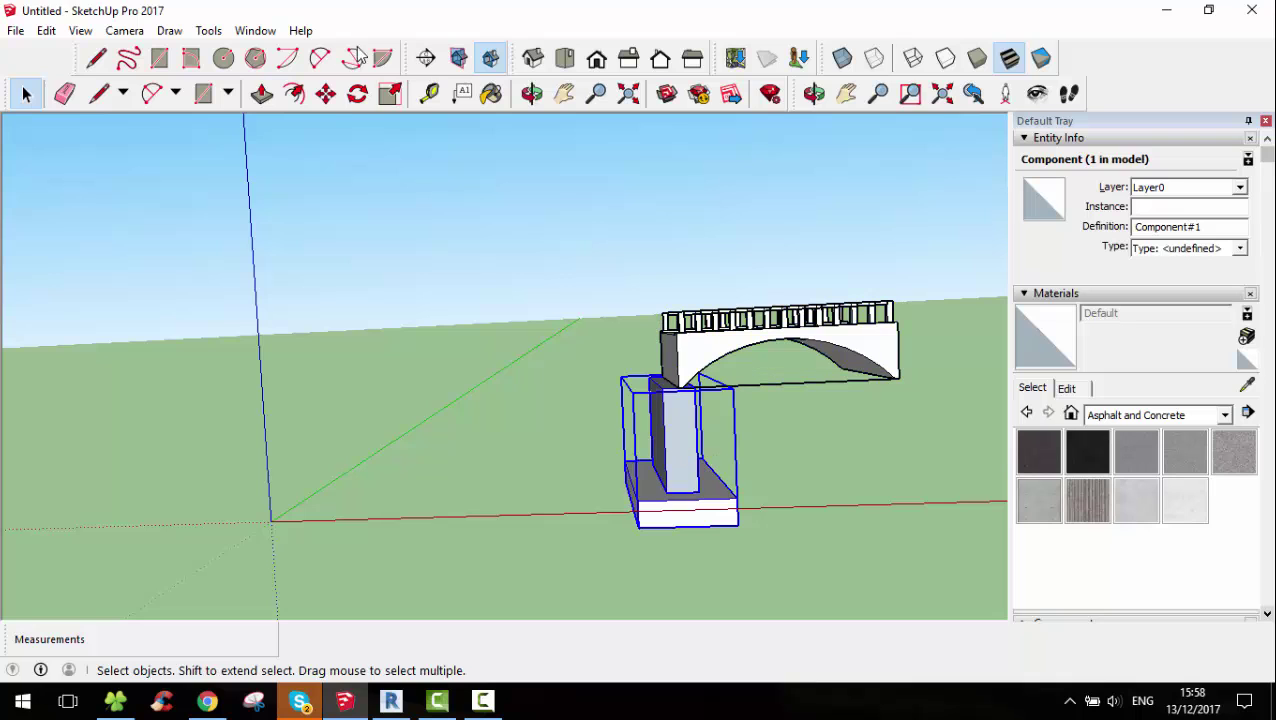
pyautogui.press('m')
pyautogui.scroll(3, 684, 435)
pyautogui.click(680, 370)
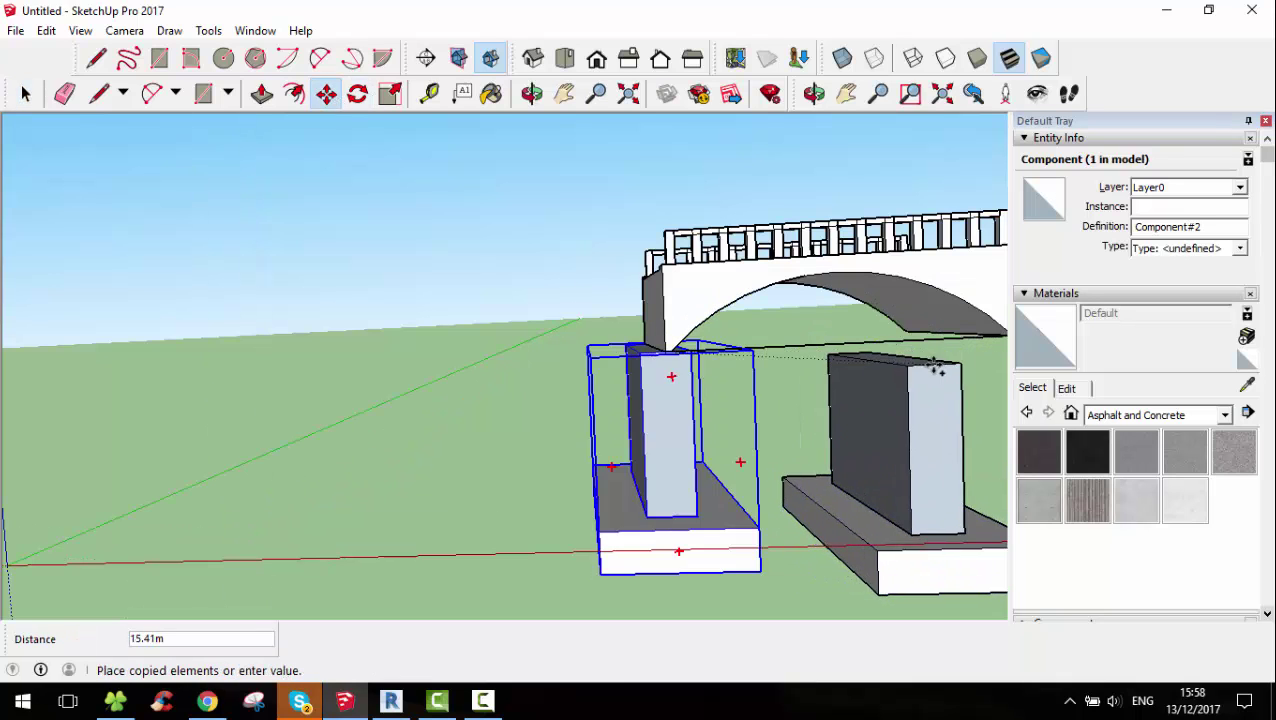
pyautogui.click(846, 93)
pyautogui.moveTo(862, 170); pyautogui.dragTo(410, 118)
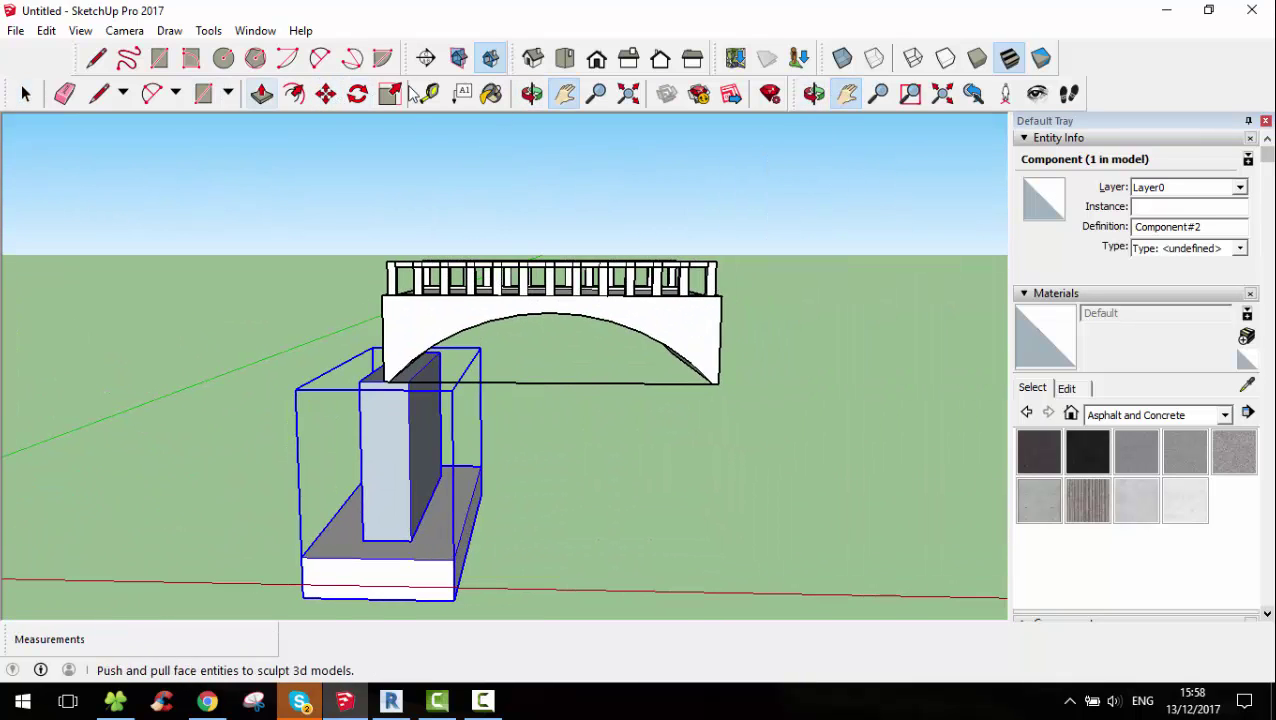
# Copy the pier 20 m to the right and repeat it seven times
pyautogui.click(325, 93)
pyautogui.click(400, 450)
pyautogui.press('ctrl')
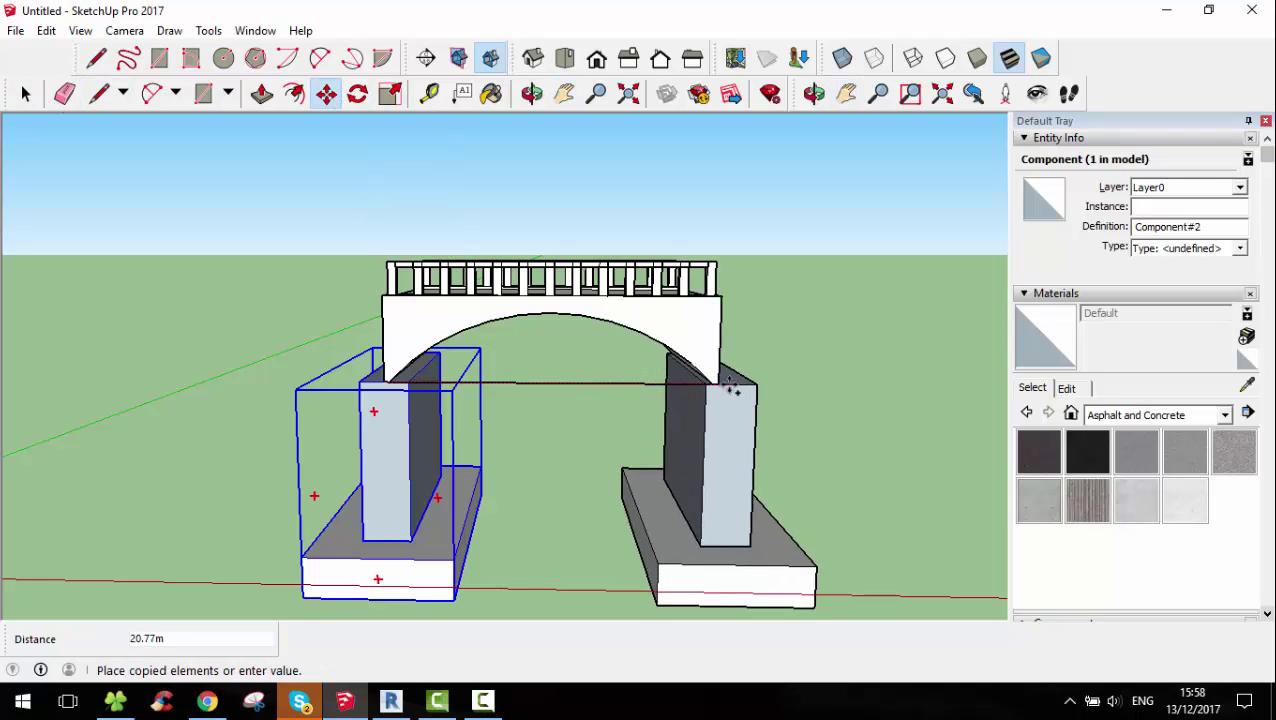
pyautogui.write('20')
pyautogui.press('Return')
pyautogui.moveTo(621, 484)
pyautogui.mouseDown(button='middle')
pyautogui.moveTo(660, 468)
pyautogui.moveTo(826, 470)
pyautogui.mouseUp(button='middle')
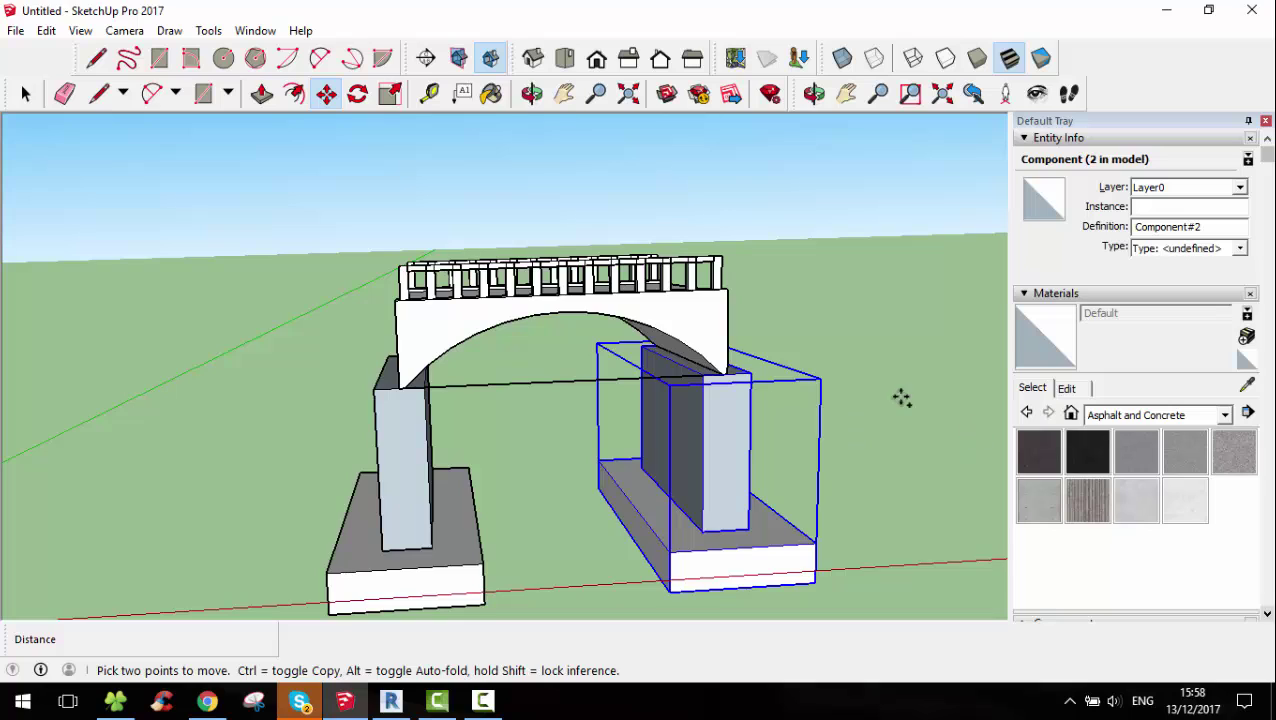
pyautogui.scroll(-2, 878, 458)
pyautogui.write('7')
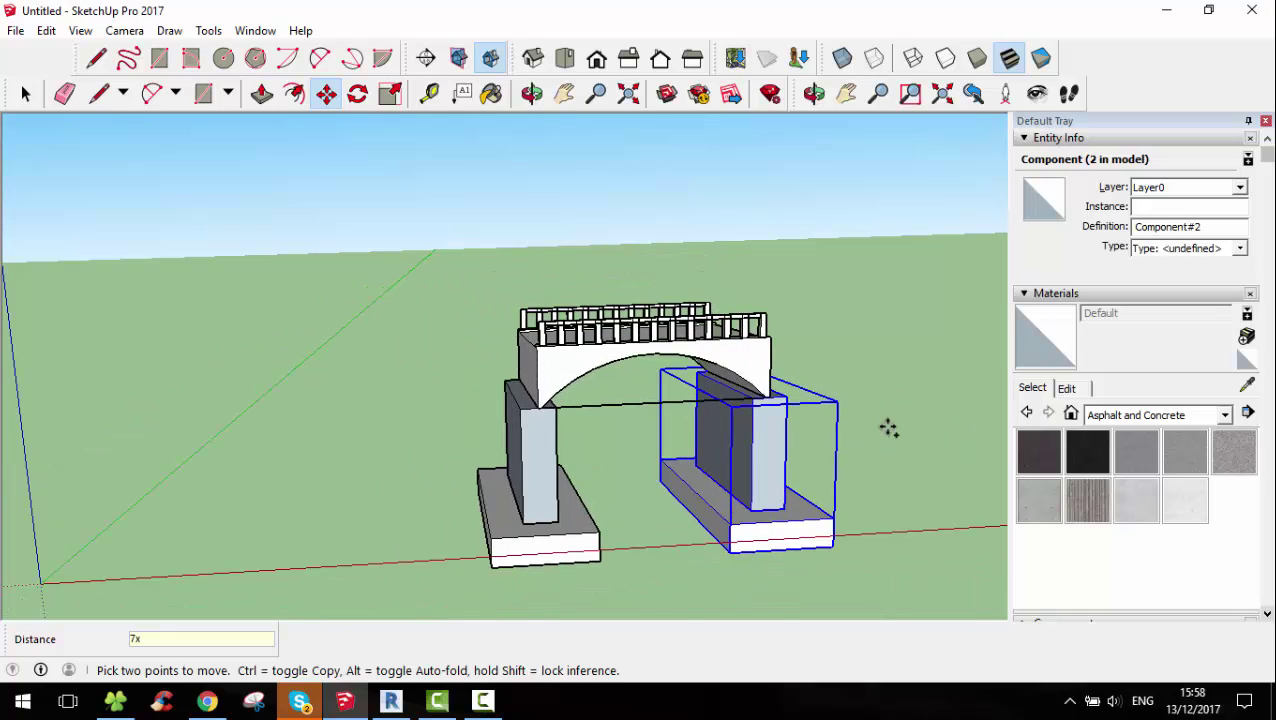
pyautogui.press('Return')
pyautogui.scroll(-2, 893, 470)
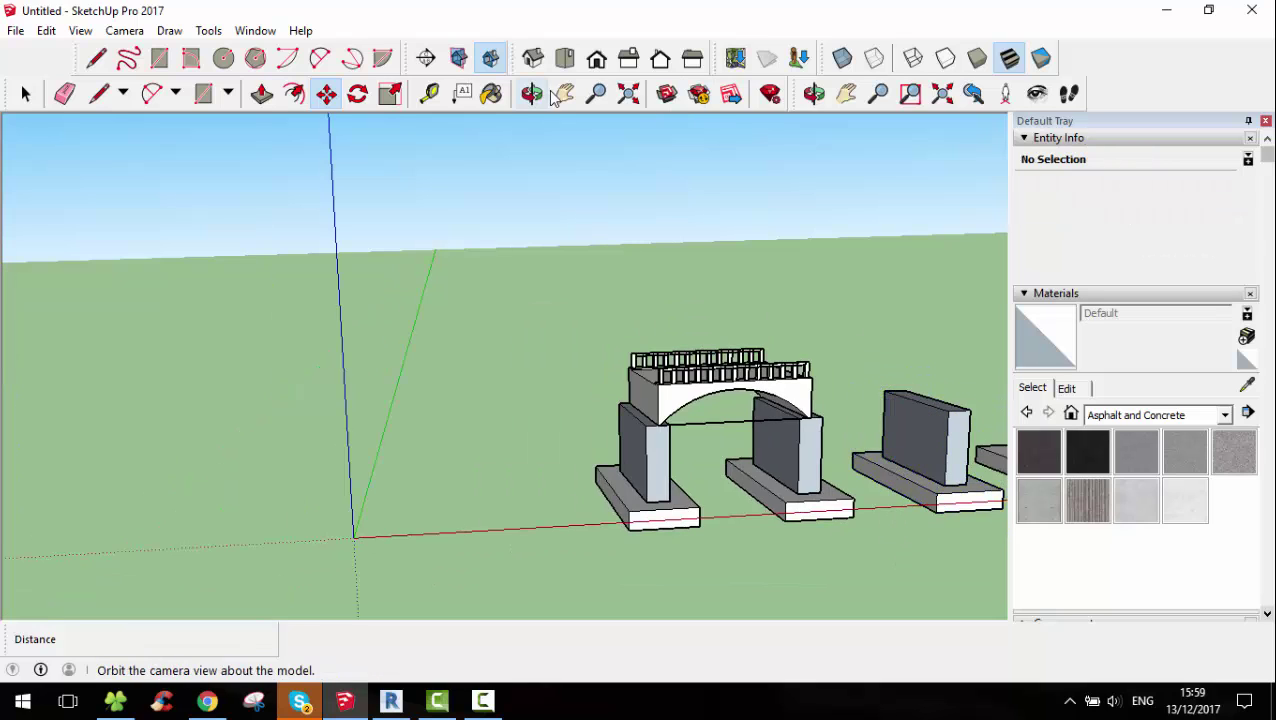
# Copy the arch span 20 m onto the next pier and repeat it six more times
pyautogui.click(563, 93)
pyautogui.moveTo(703, 222)
pyautogui.mouseDown()
pyautogui.moveTo(353, 222)
pyautogui.moveTo(283, 200)
pyautogui.mouseUp()
pyautogui.click(26, 93)
pyautogui.click(292, 345)
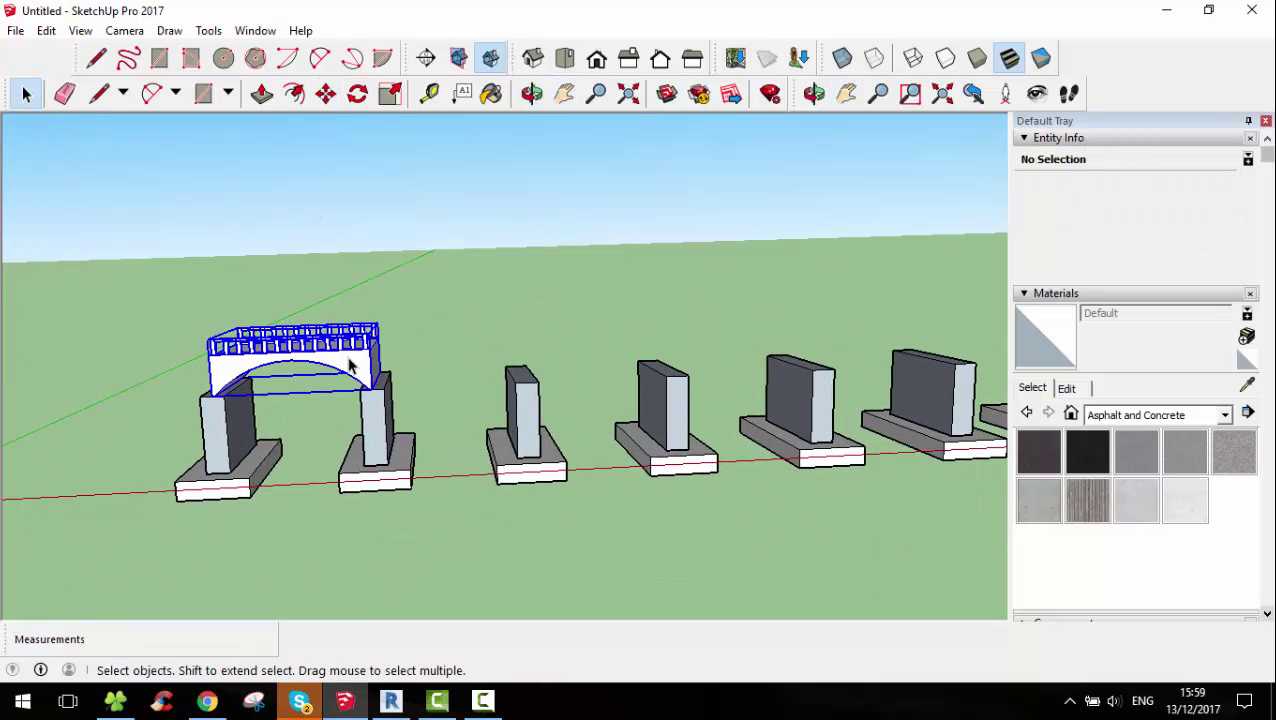
pyautogui.scroll(2, 419, 230)
pyautogui.click(328, 93)
pyautogui.click(131, 464)
pyautogui.press('ctrl')
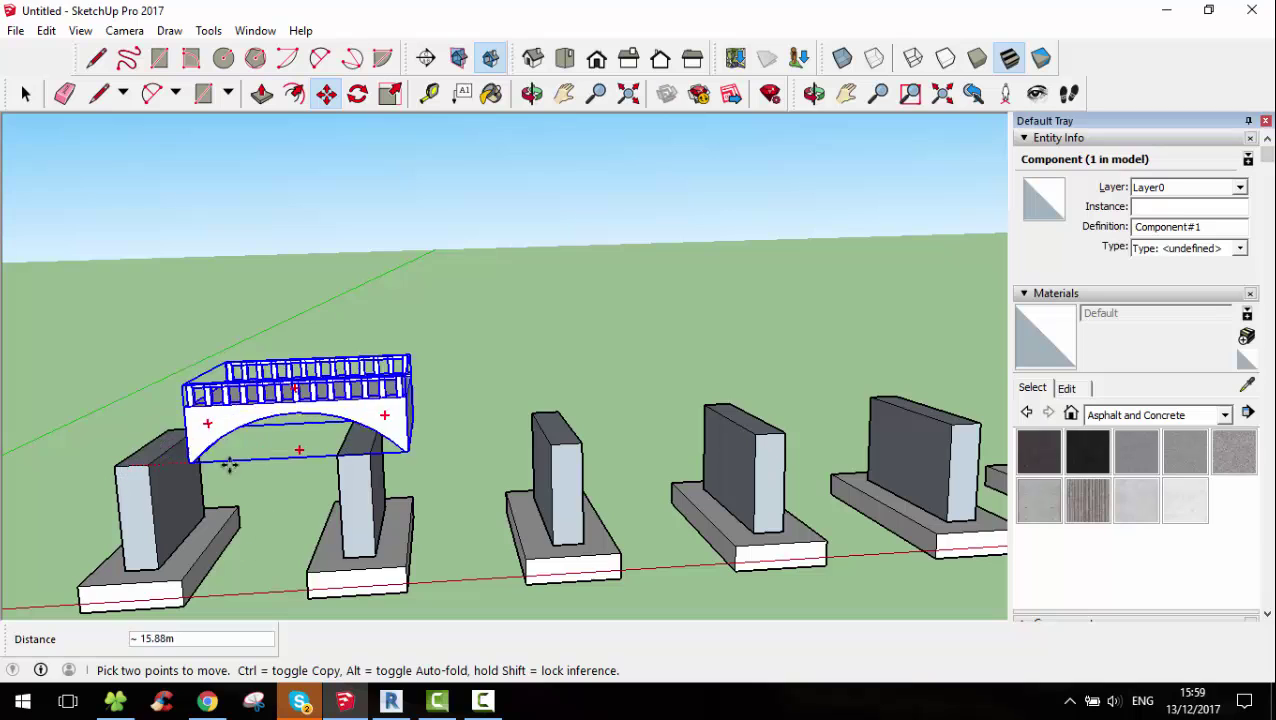
pyautogui.click(354, 456)
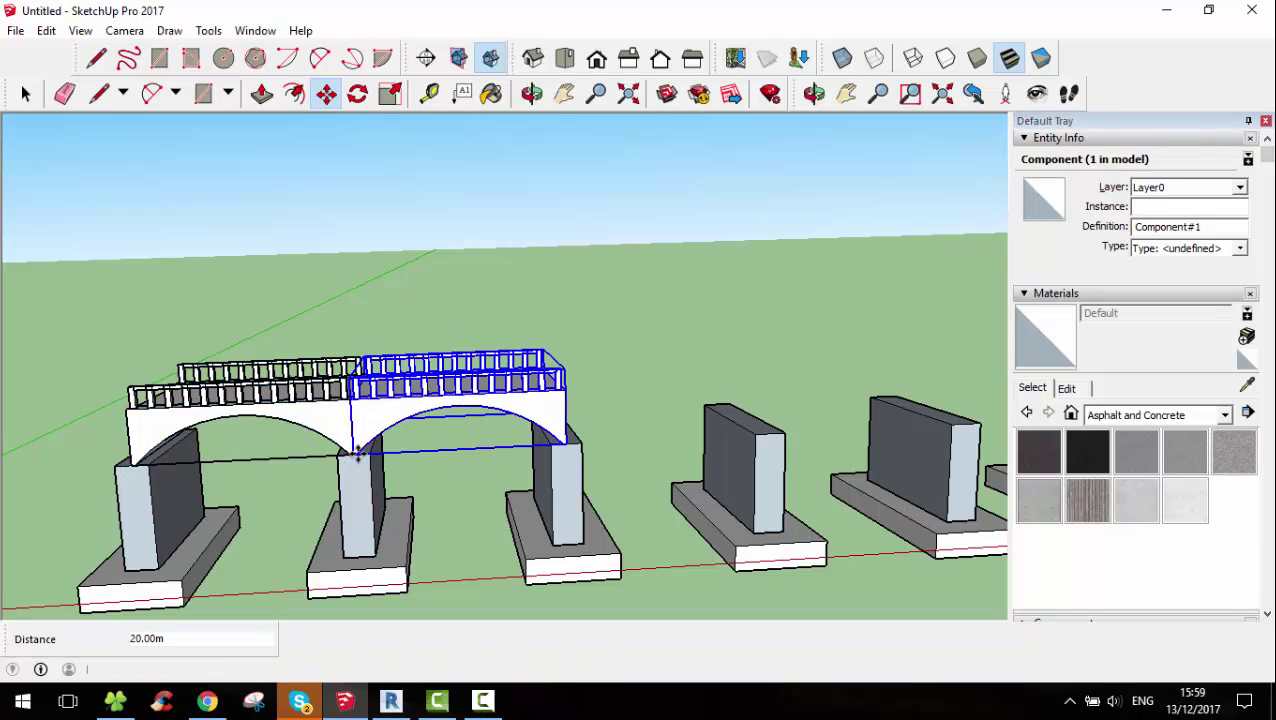
pyautogui.press('Return')
# Orbit and zoom to inspect the row of arches from above the deck
pyautogui.scroll(-3, 567, 607)
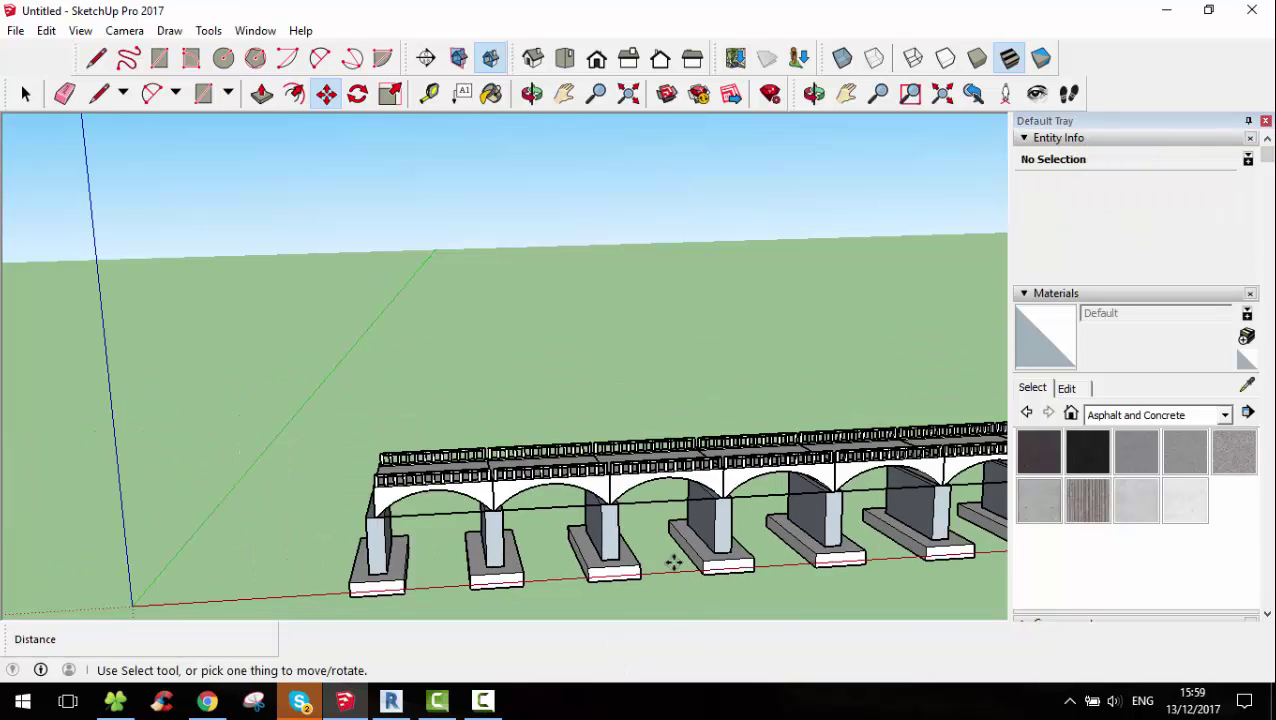
pyautogui.moveTo(675, 561)
pyautogui.mouseDown(button='middle')
pyautogui.moveTo(556, 468)
pyautogui.moveTo(561, 176)
pyautogui.mouseUp(button='middle')
pyautogui.press('m')
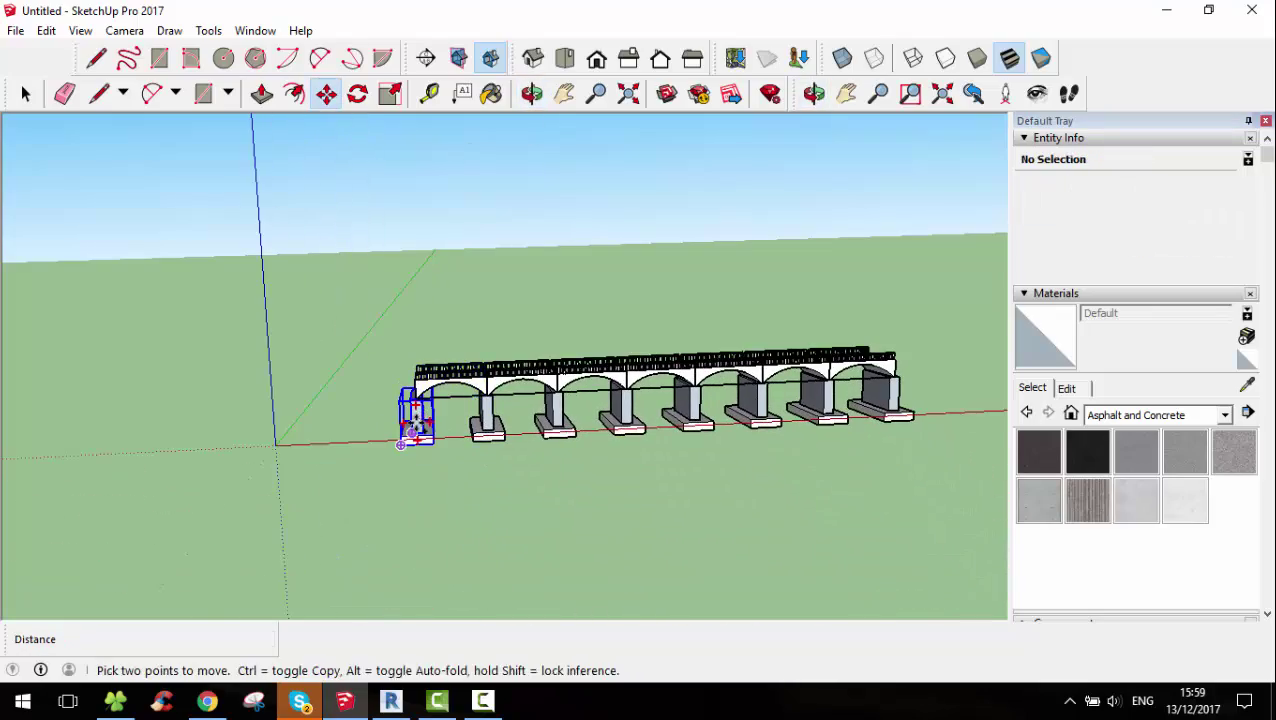
pyautogui.scroll(5, 430, 477)
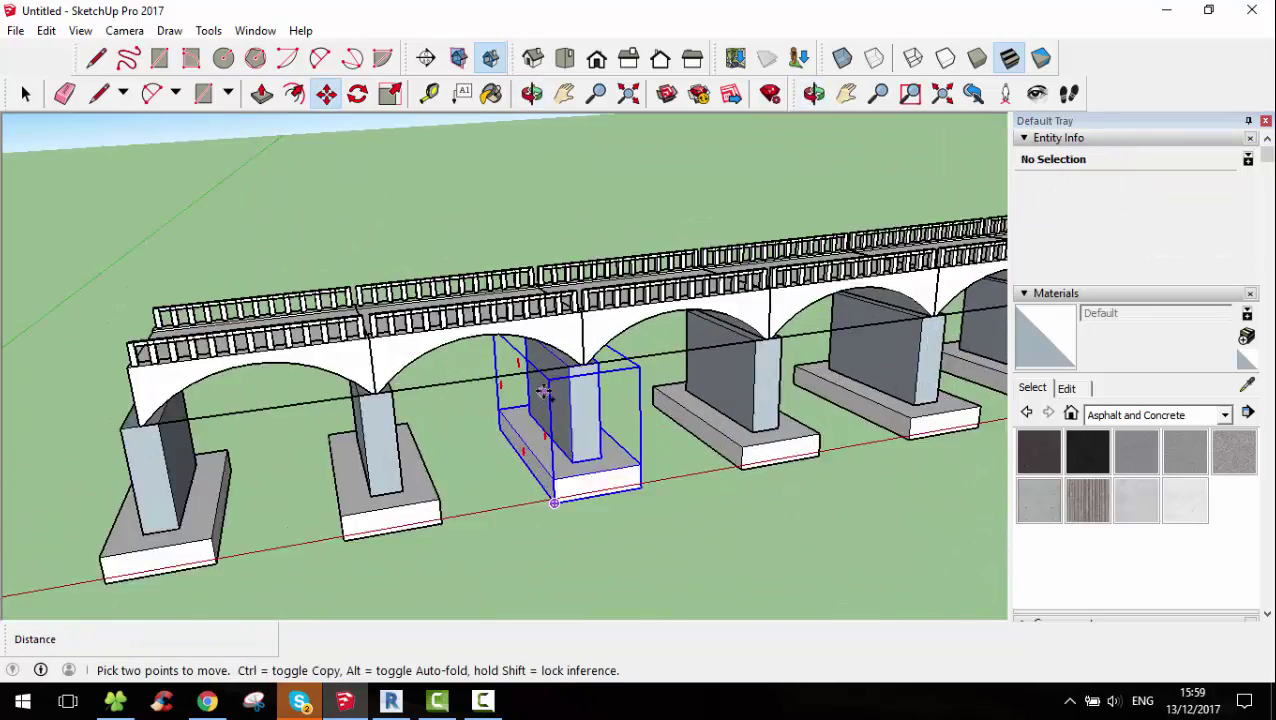
pyautogui.moveTo(540, 430)
pyautogui.mouseDown(button='middle')
pyautogui.moveTo(484, 456)
pyautogui.moveTo(659, 541)
pyautogui.moveTo(669, 450)
pyautogui.mouseUp(button='middle')
pyautogui.scroll(-3, 700, 541)
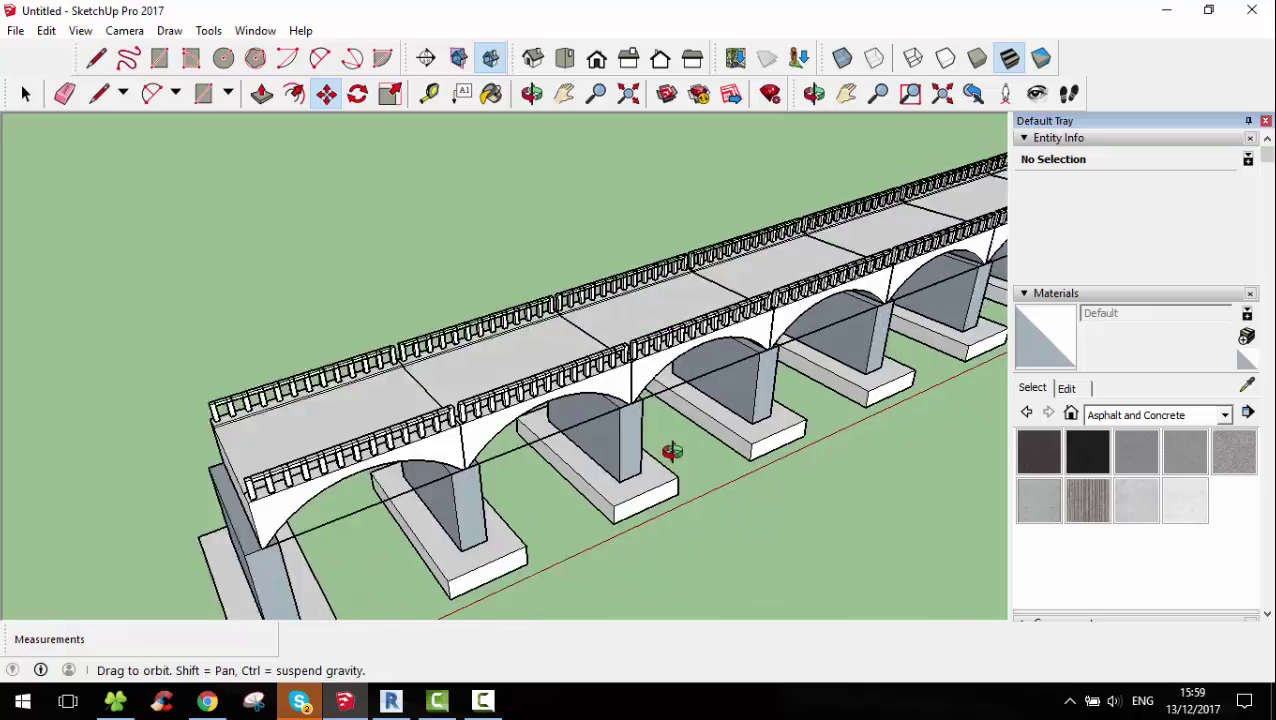
pyautogui.scroll(3, 430, 400)
# Open the bridge's end span component for editing, viewed from above the deck
pyautogui.scroll(2, 430, 370)
pyautogui.click(430, 369)
pyautogui.moveTo(430, 369)
pyautogui.mouseDown(button='middle')
pyautogui.moveTo(411, 441)
pyautogui.moveTo(434, 382)
pyautogui.mouseUp(button='middle')
pyautogui.click(26, 93)
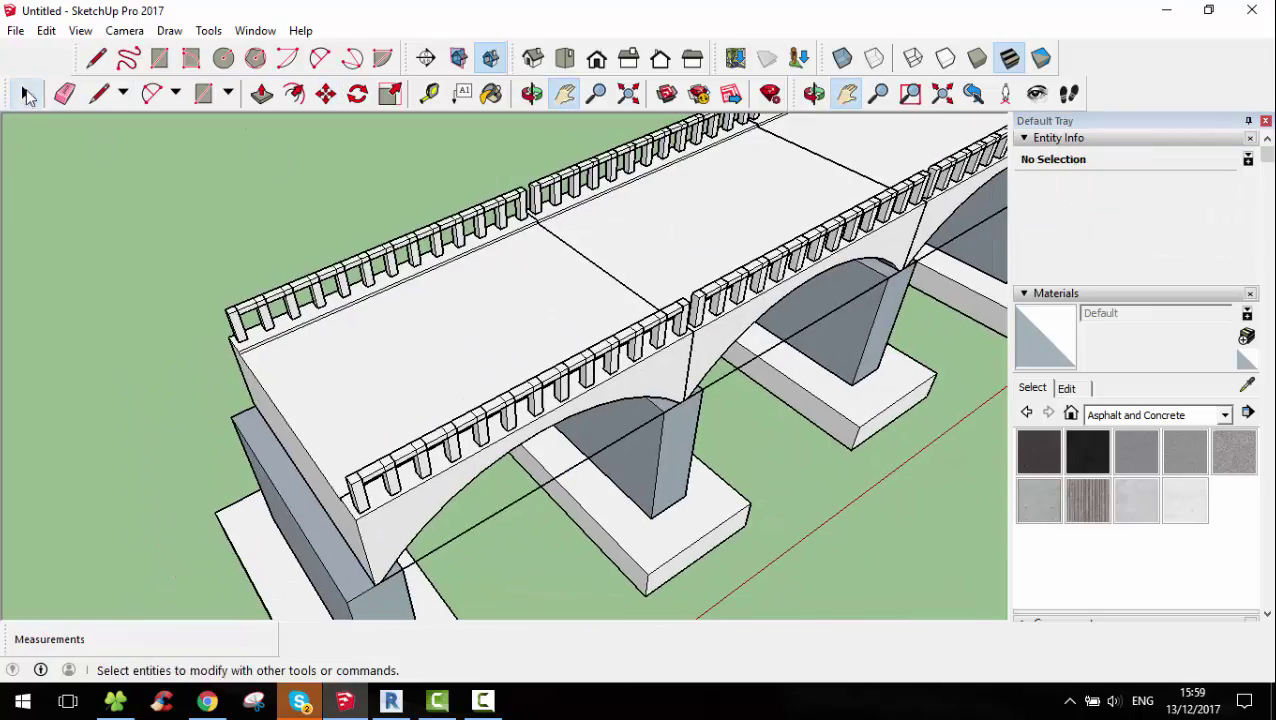
pyautogui.tripleClick(434, 382)
pyautogui.scroll(2, 405, 377)
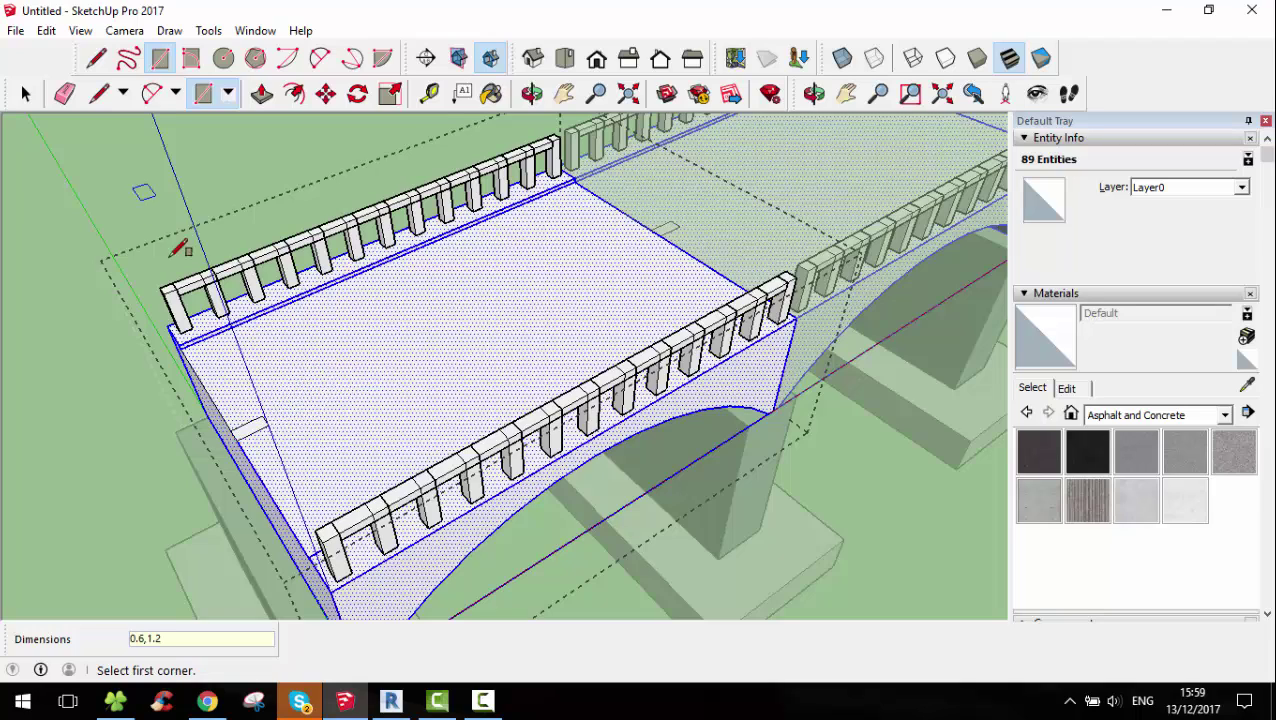
# Copy the small lane-marking rectangle along the deck with the dashes spaced evenly
pyautogui.click(25, 93)
pyautogui.scroll(2, 250, 445)
pyautogui.click(248, 445)
pyautogui.press('m')
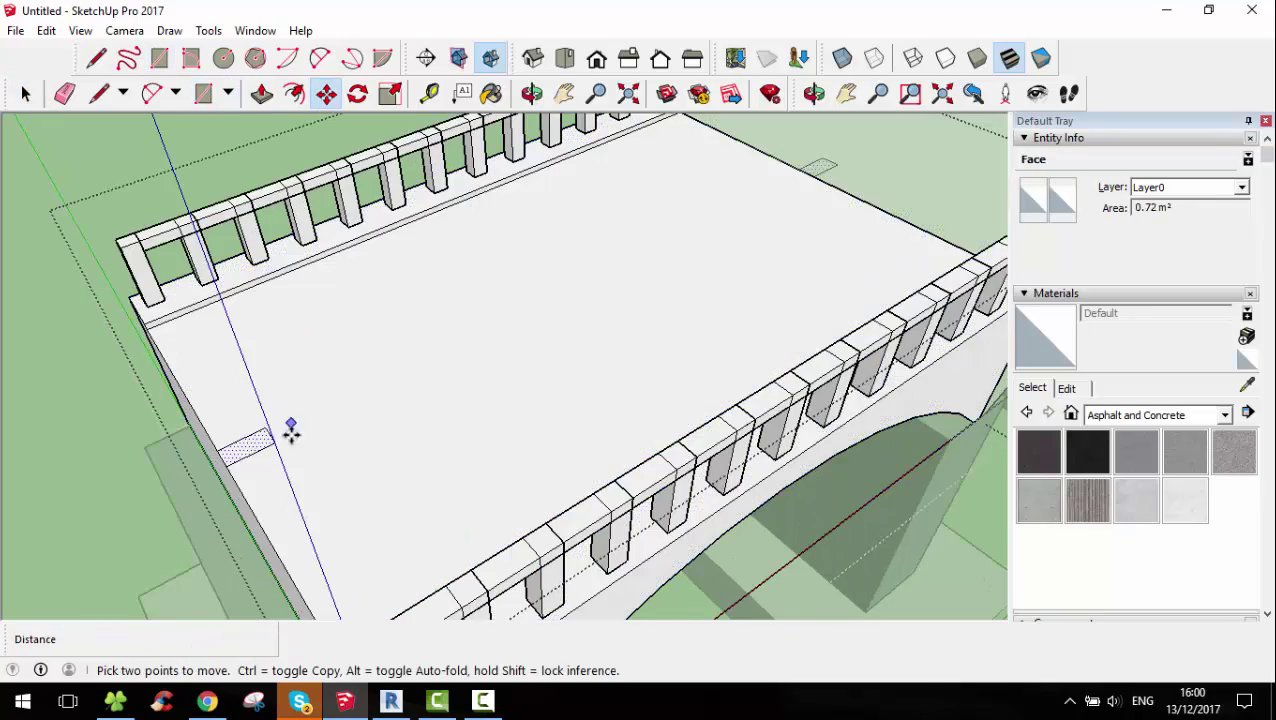
pyautogui.click(273, 442)
pyautogui.scroll(-2, 407, 327)
pyautogui.press('ctrl')
pyautogui.scroll(-2, 356, 399)
pyautogui.scroll(2, 450, 316)
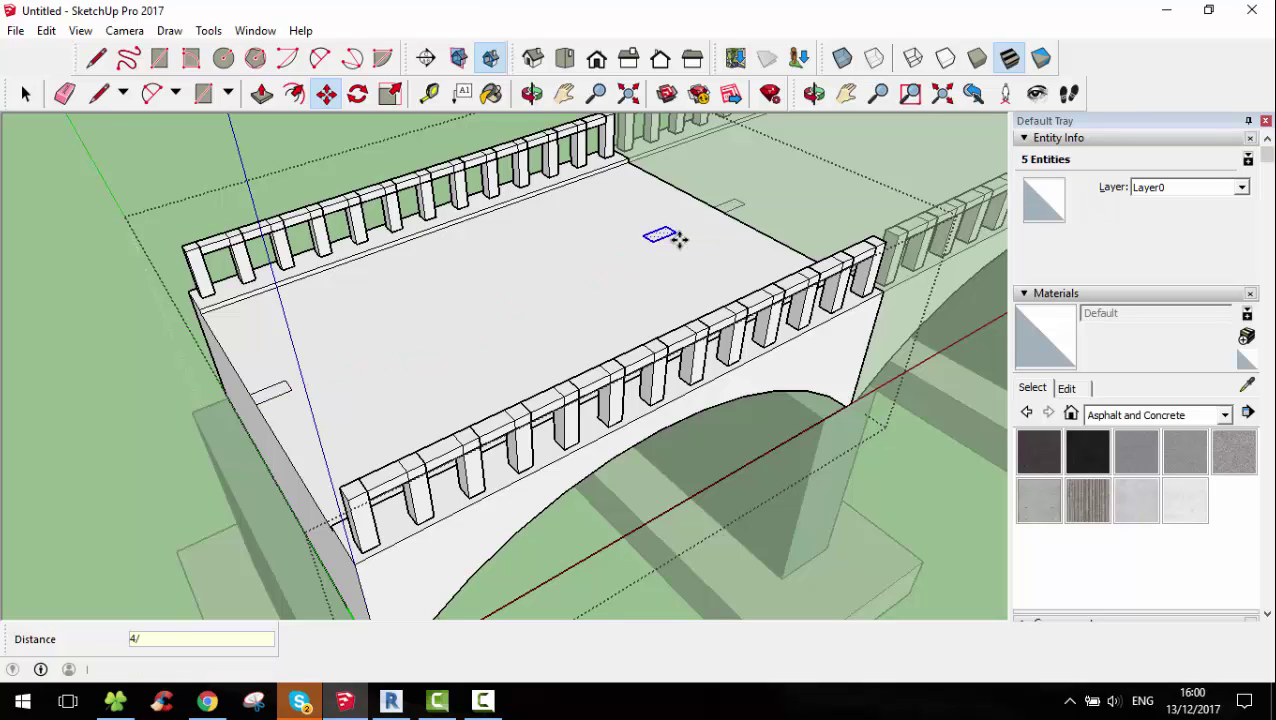
pyautogui.press('Return')
pyautogui.moveTo(781, 200)
pyautogui.mouseDown(button='middle')
pyautogui.moveTo(755, 285)
pyautogui.moveTo(640, 300)
pyautogui.mouseUp(button='middle')
# Paint the deck face with Blacktop New asphalt and view along the bridge
pyautogui.press('b')
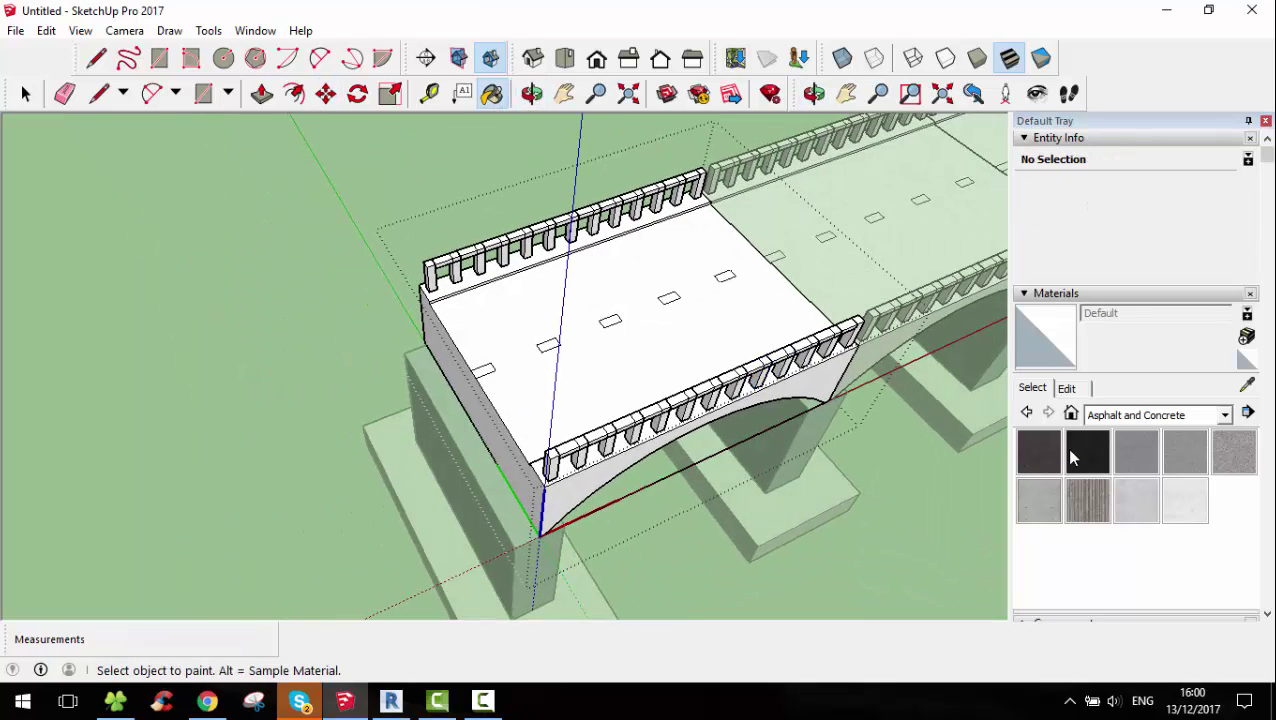
pyautogui.click(614, 381)
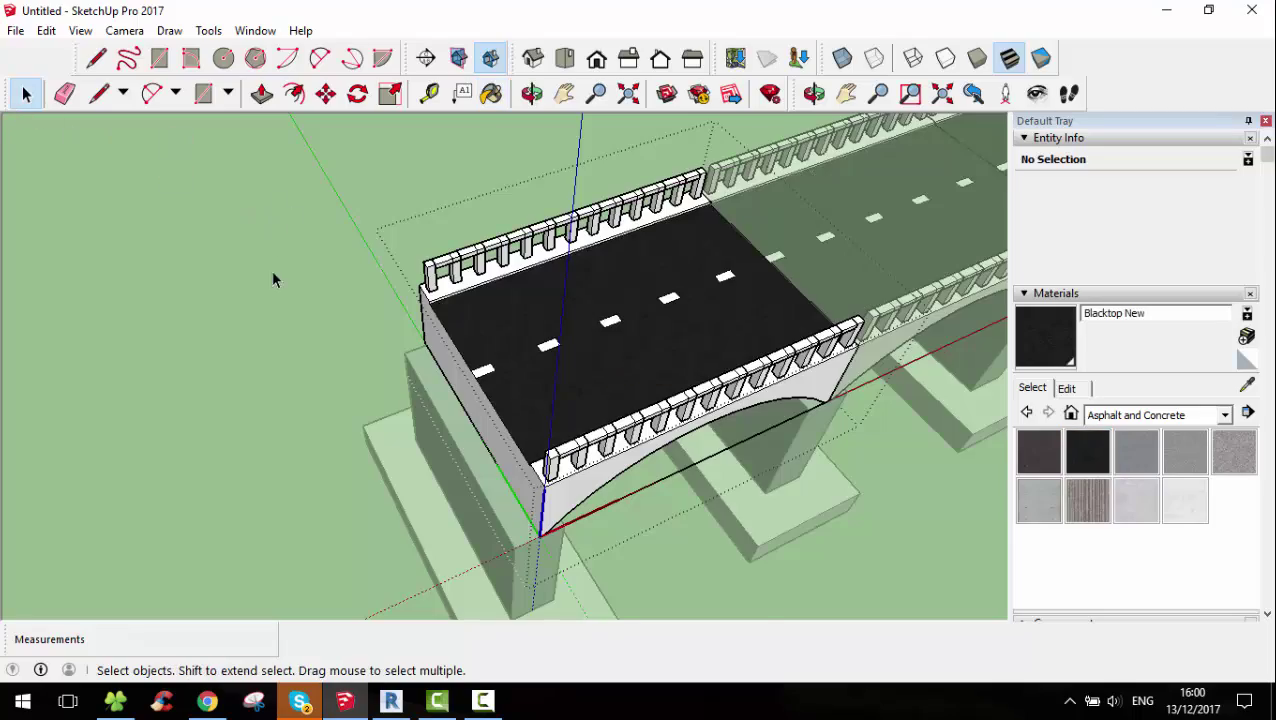
pyautogui.moveTo(273, 280)
pyautogui.mouseDown(button='middle')
pyautogui.moveTo(790, 490)
pyautogui.moveTo(720, 328)
pyautogui.moveTo(577, 458)
pyautogui.moveTo(561, 501)
pyautogui.moveTo(826, 293)
pyautogui.moveTo(940, 318)
pyautogui.moveTo(755, 333)
pyautogui.moveTo(399, 476)
pyautogui.moveTo(516, 530)
pyautogui.moveTo(349, 519)
pyautogui.moveTo(200, 350)
pyautogui.mouseUp(button='middle')
pyautogui.scroll(3, 577, 458)
# Export the model as an AutoCAD DWG named 'Tung_1' to the Desktop, then minimize SketchUp
pyautogui.click(15, 30)
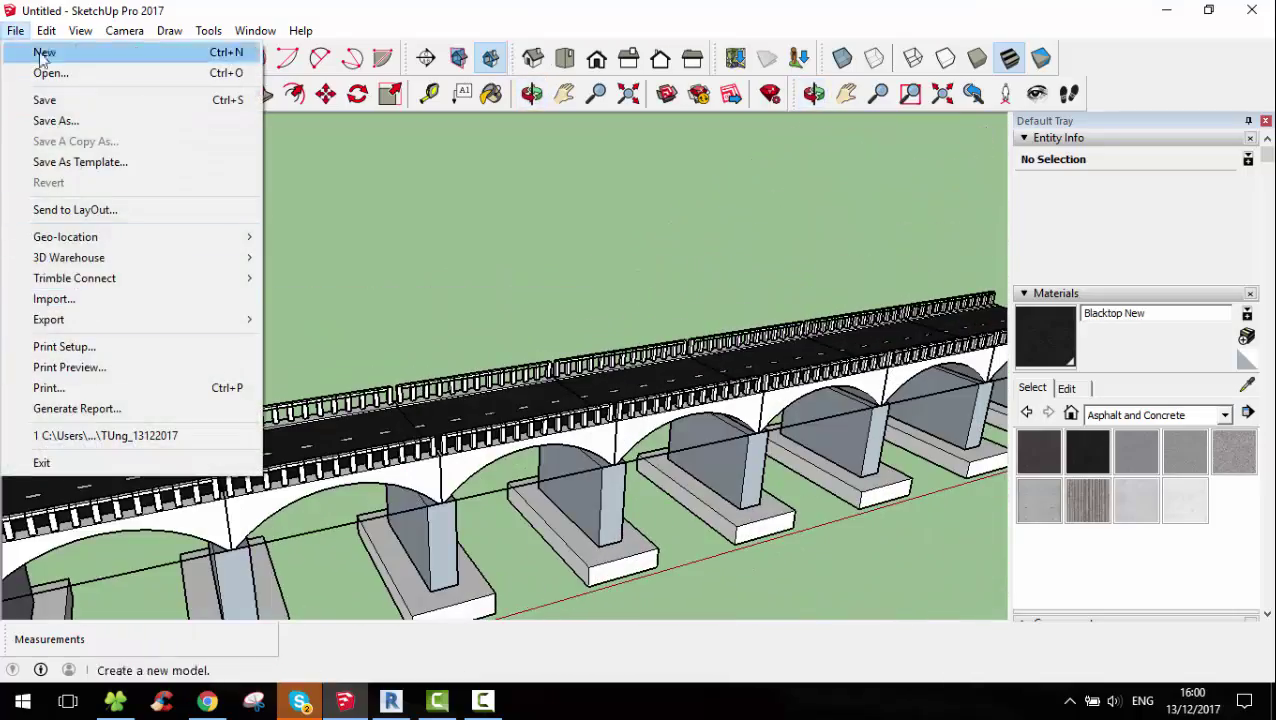
pyautogui.moveTo(48, 319)
pyautogui.click(312, 320)
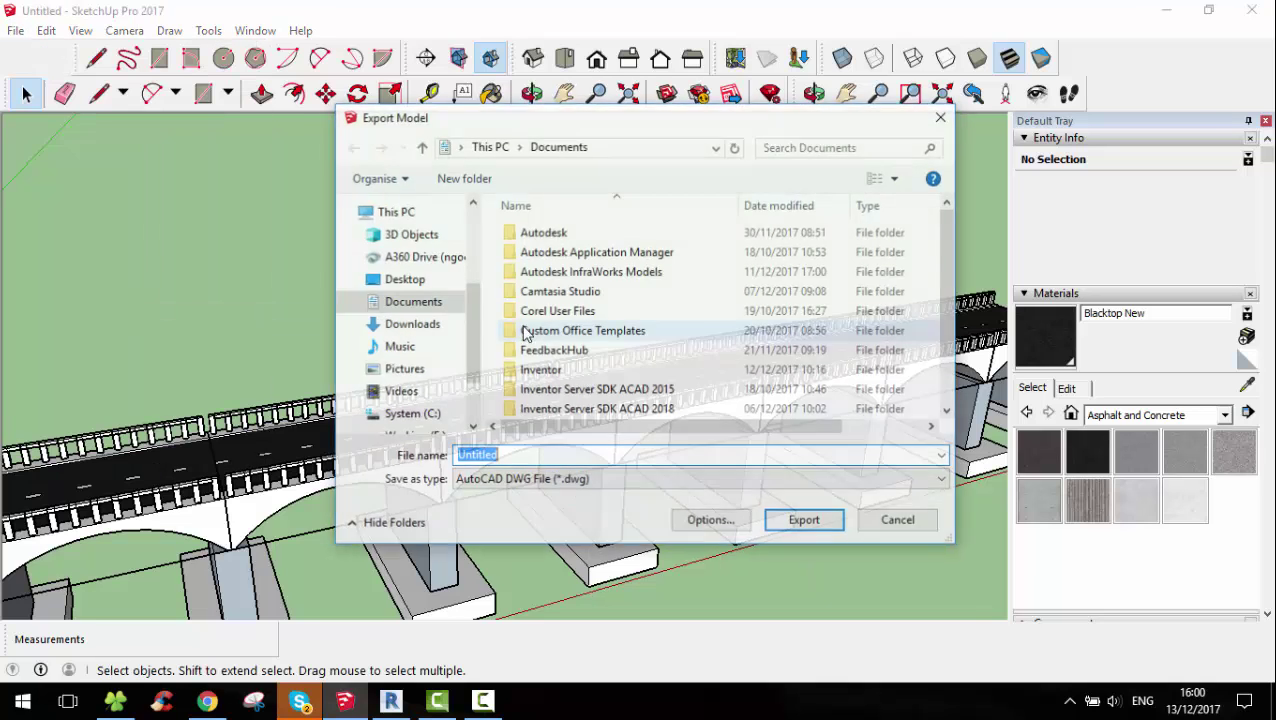
pyautogui.click(404, 281)
pyautogui.write('Tung_1')
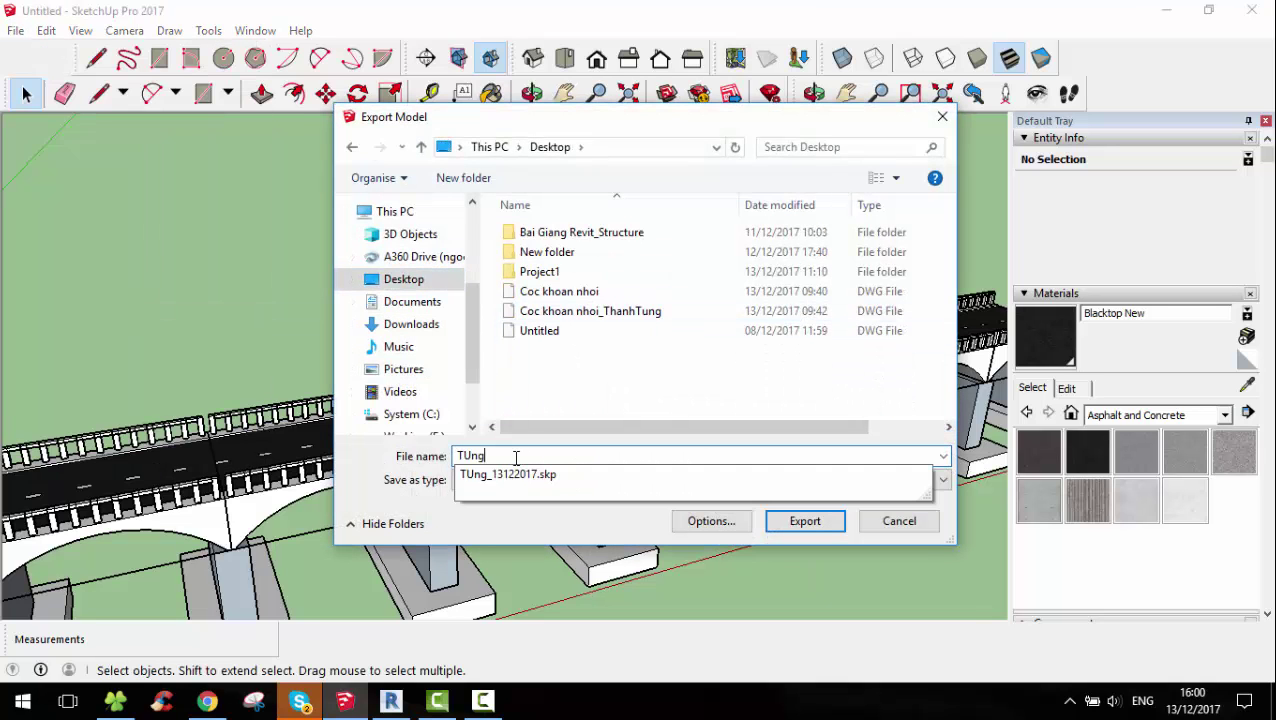
pyautogui.click(792, 521)
pyautogui.click(692, 387)
pyautogui.click(345, 700)
pyautogui.rightClick(404, 220)
# In Revit, create a new project from the Structural Template
pyautogui.click(441, 276)
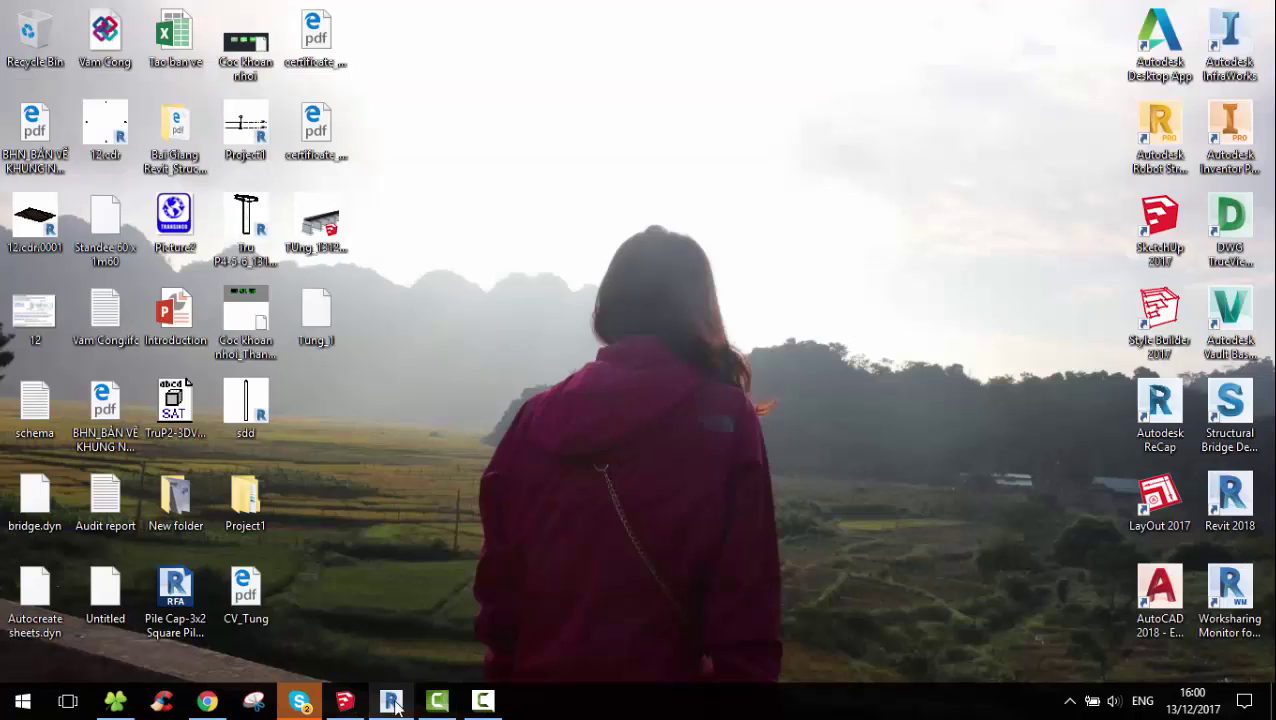
pyautogui.click(395, 706)
pyautogui.click(97, 156)
pyautogui.click(550, 308)
pyautogui.click(550, 352)
pyautogui.click(582, 413)
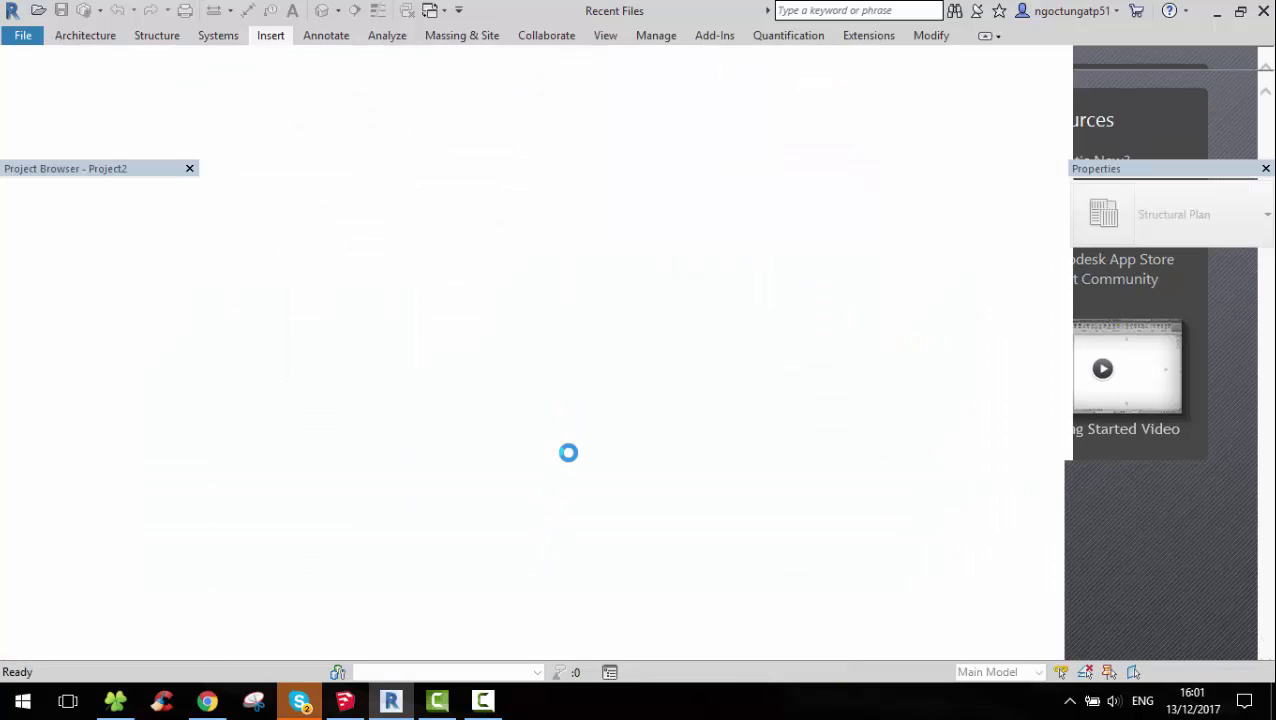
# Import the exported bridge DWG as CAD onto Level 2
pyautogui.click(270, 36)
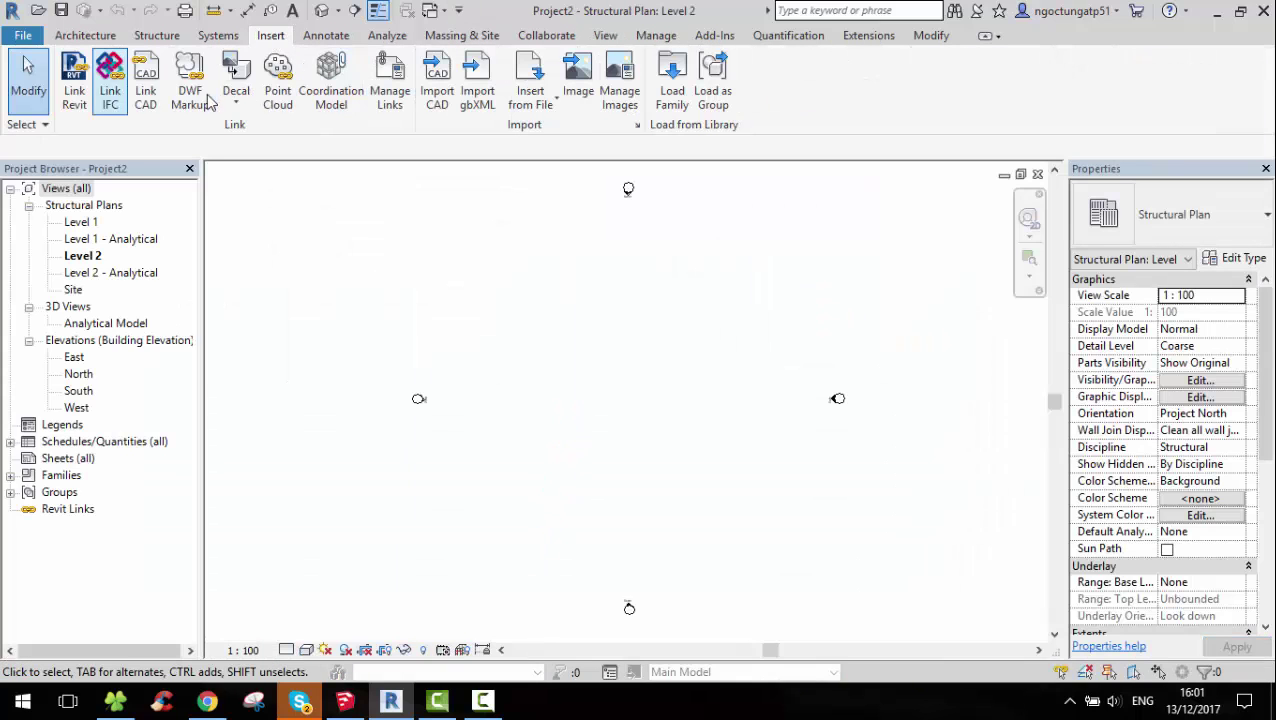
pyautogui.click(437, 78)
pyautogui.click(450, 362)
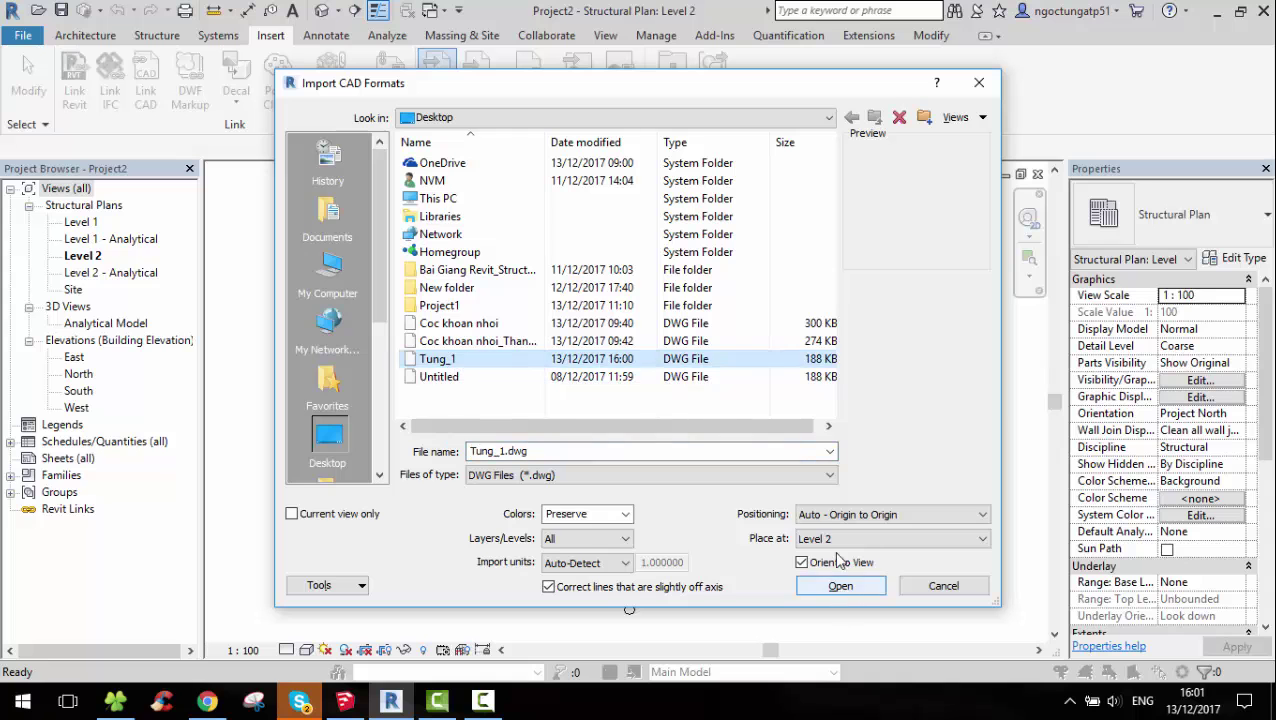
pyautogui.click(832, 588)
# Show the bridge in the 3D view with shaded display and Fine detail level
pyautogui.scroll(-3, 728, 476)
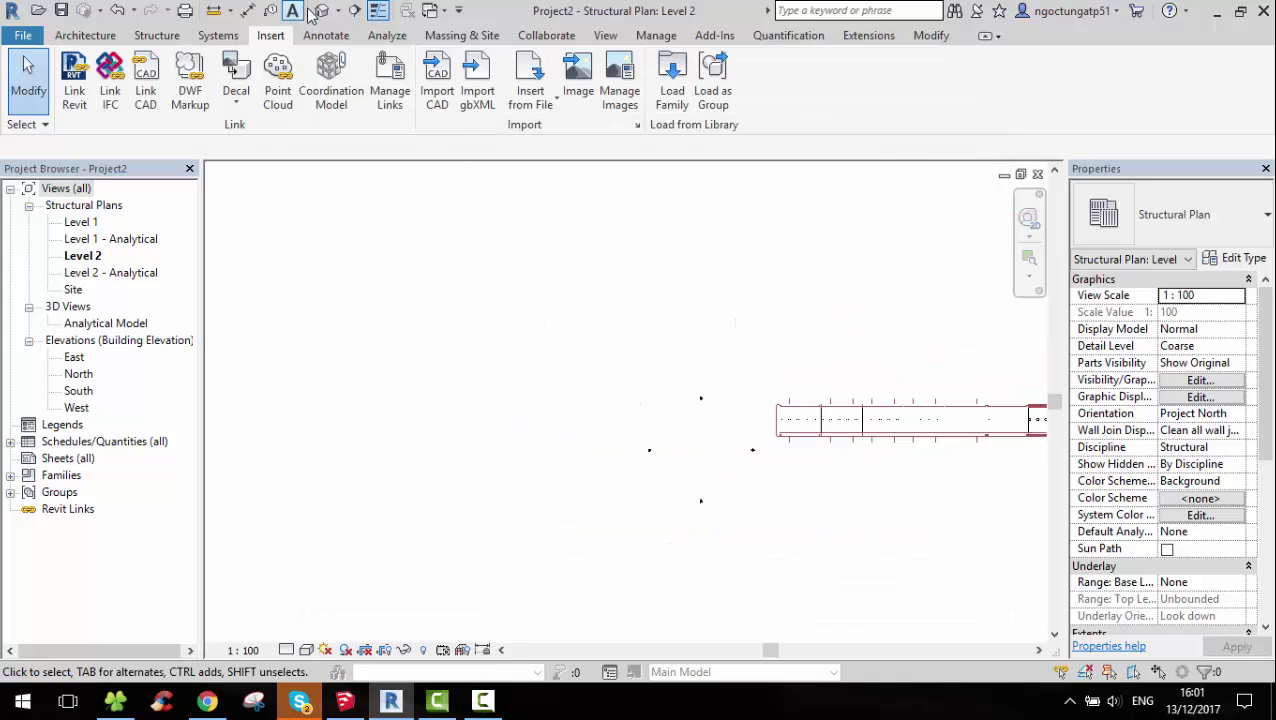
pyautogui.click(306, 650)
pyautogui.click(330, 550)
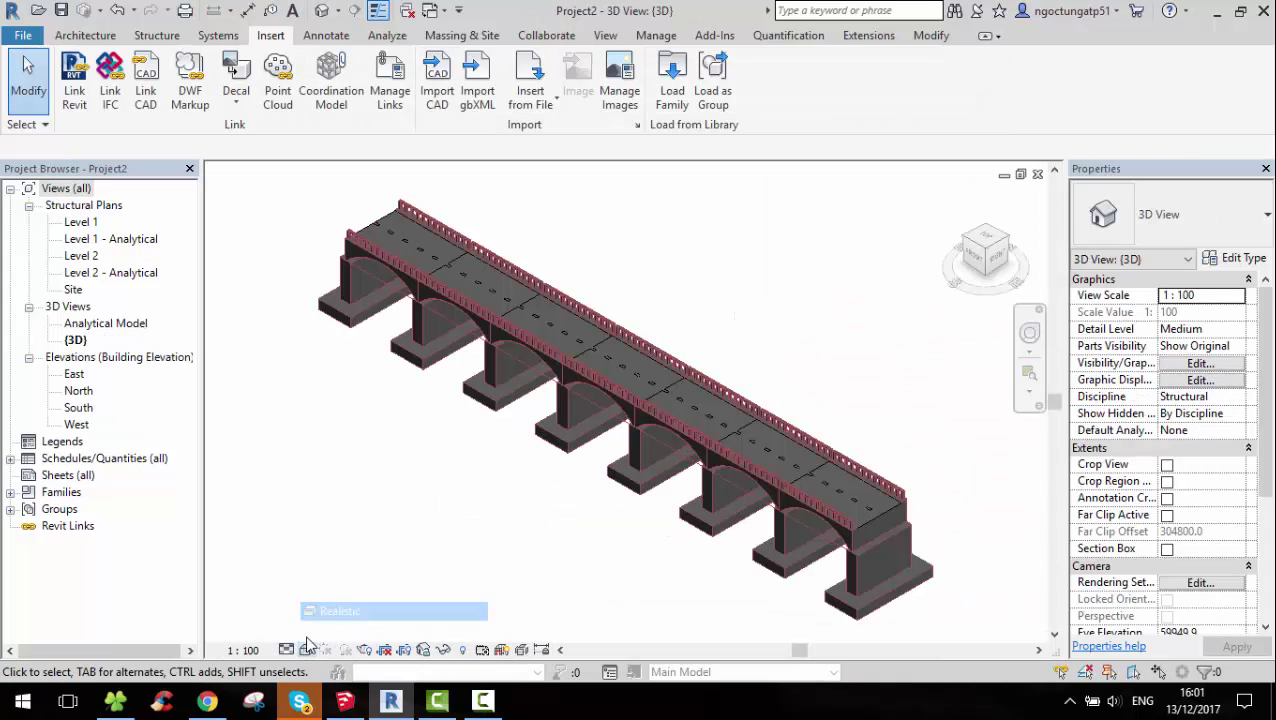
pyautogui.click(286, 650)
pyautogui.click(320, 631)
pyautogui.moveTo(420, 600)
pyautogui.keyDown('shift'); pyautogui.mouseDown(button='middle')
pyautogui.moveTo(548, 602)
pyautogui.moveTo(595, 541)
pyautogui.mouseUp(button='middle'); pyautogui.keyUp('shift')
pyautogui.scroll(3, 595, 541)
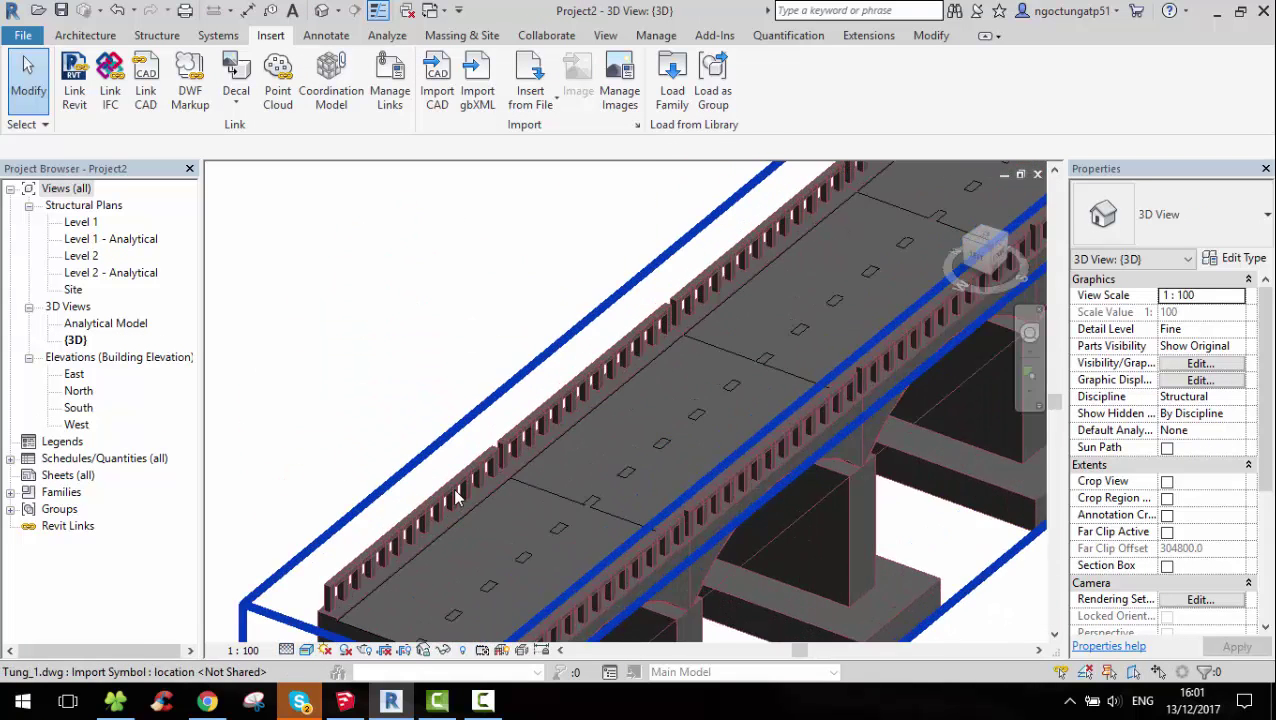